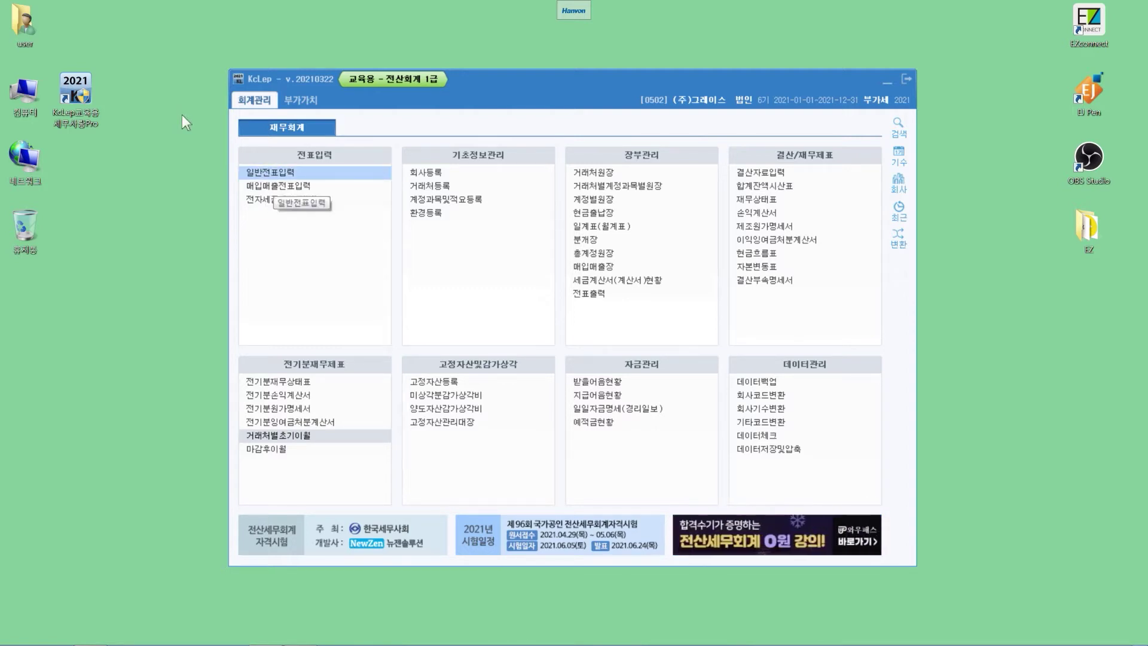
Open 일반전표입력 and set the voucher date to January 6, 2021.
key(Return)
drag(198, 50, 317, 57)
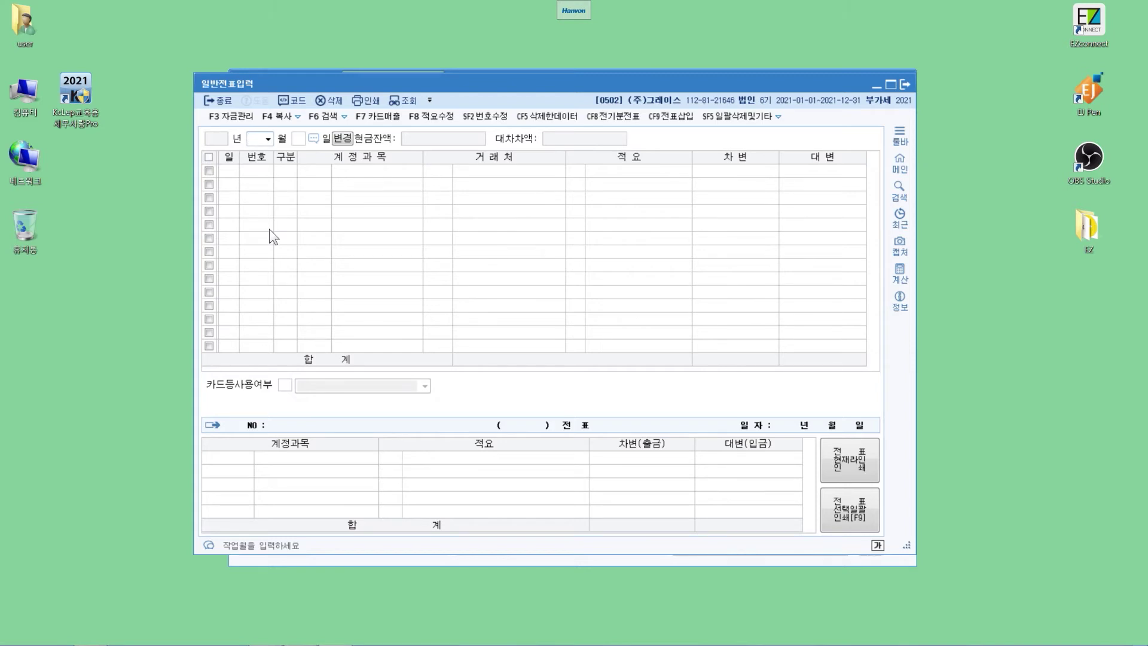
text(01)
key(Return)
text(6)
key(Return)
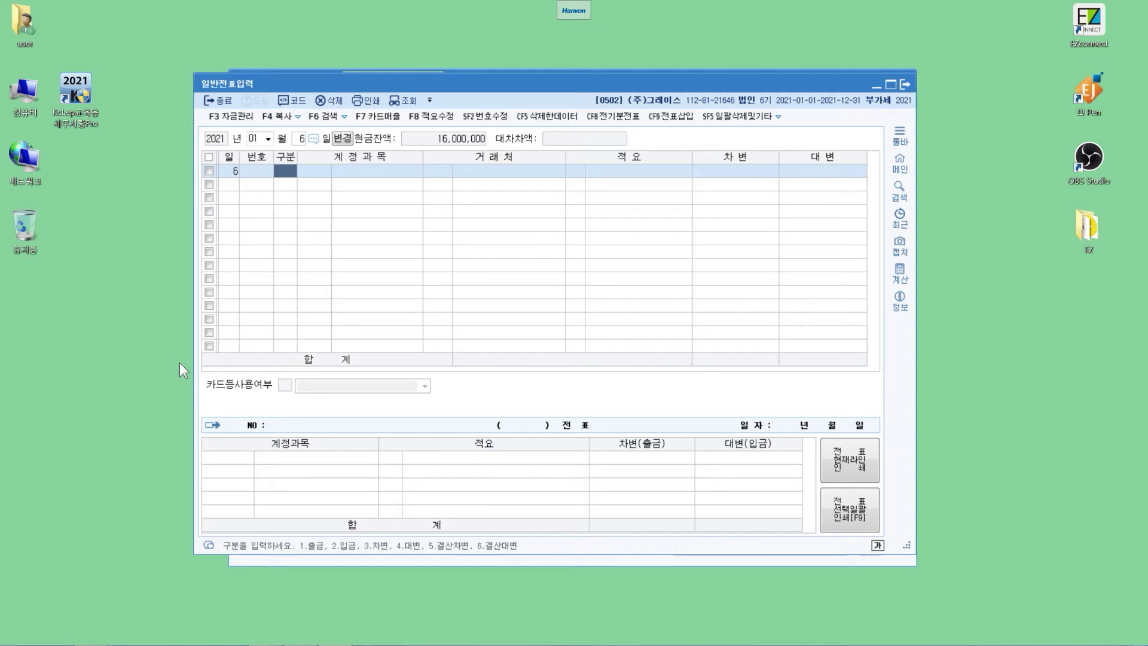
Begin the first voucher row as a credit (대변) entry with account 0110 받을어음.
text(4)
key(Return)
text(받을어)
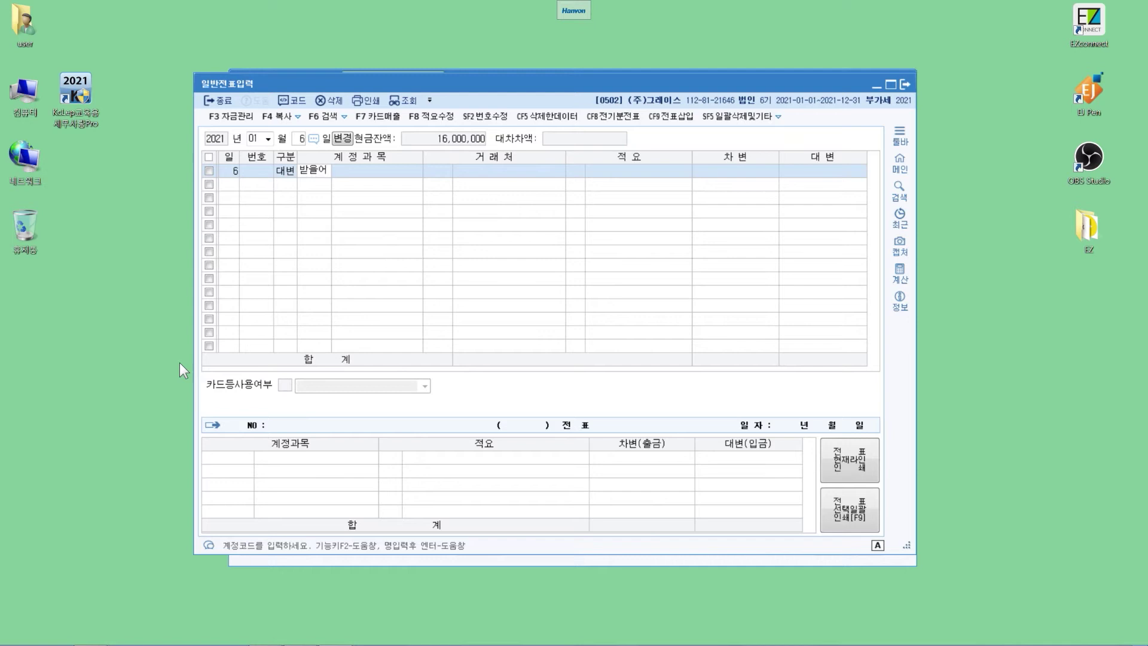
key(Return)
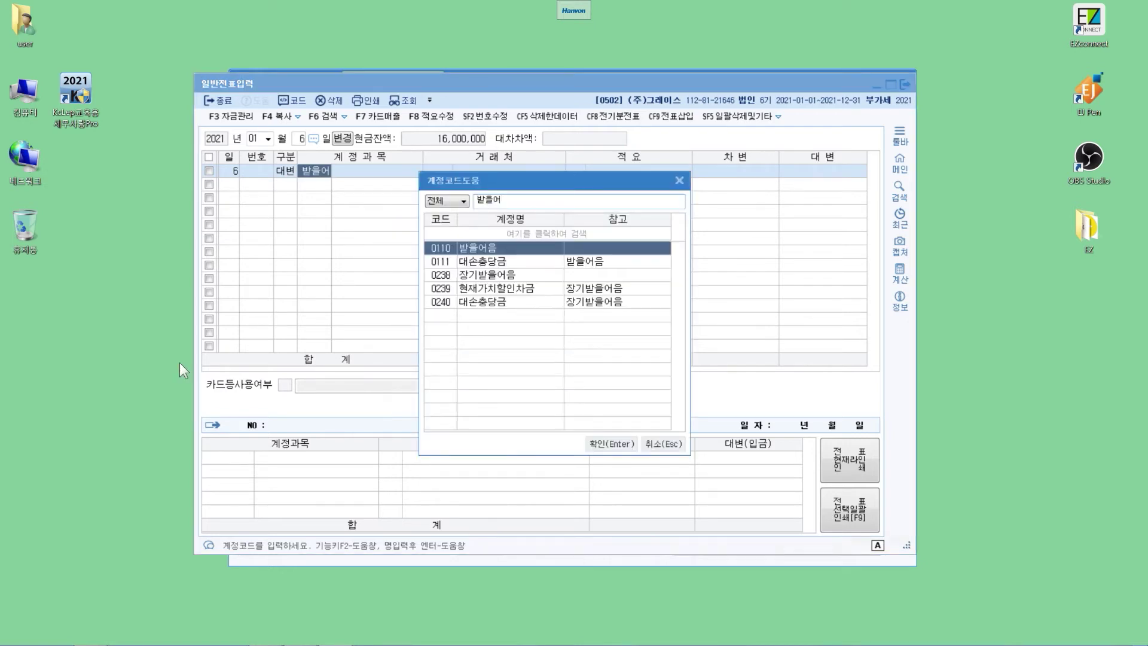
key(Return)
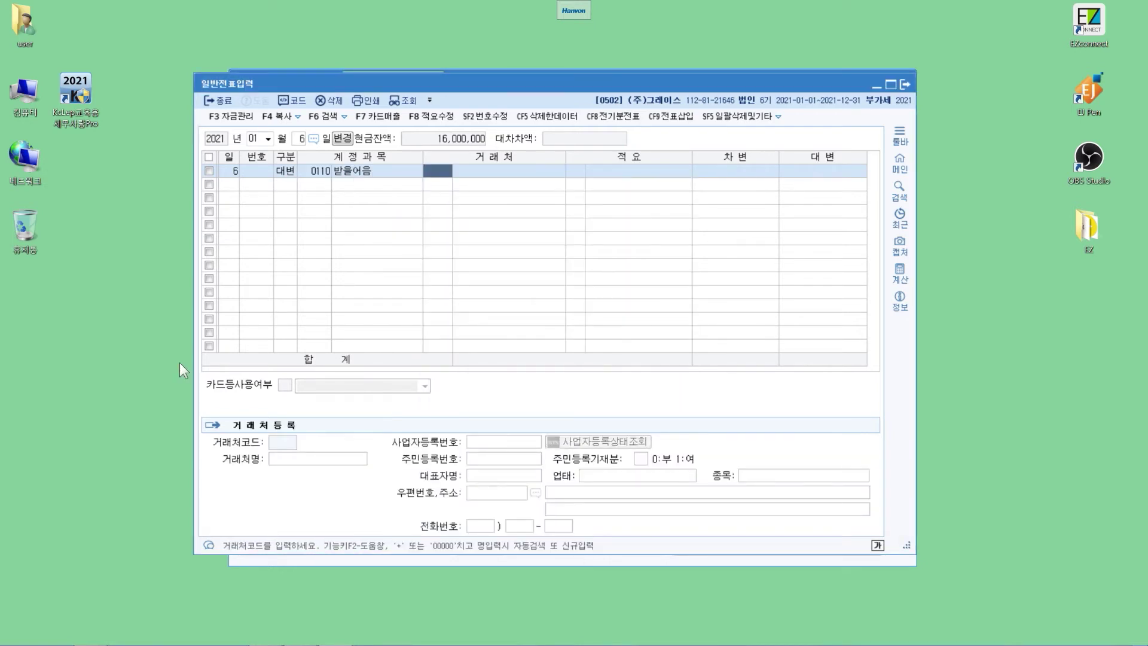
Assign (주)금강가구 as the 받을어음 row's counterparty, leave the description blank, and set the credit amount to 10,000,000.
text(금강가)
key(Return)
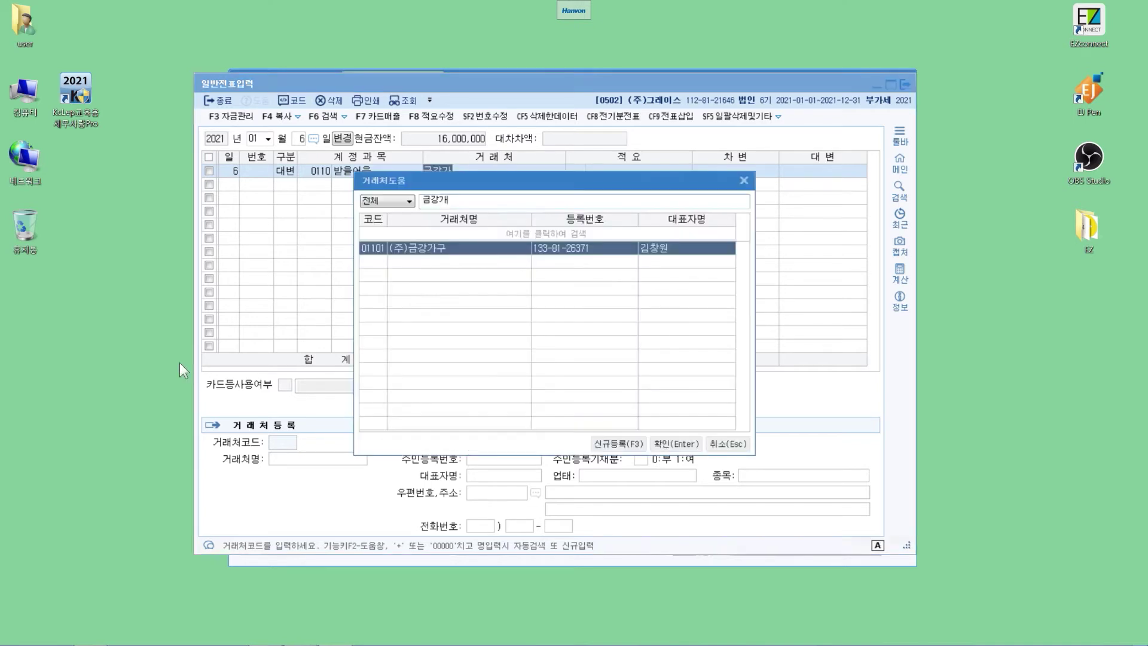
key(Return)
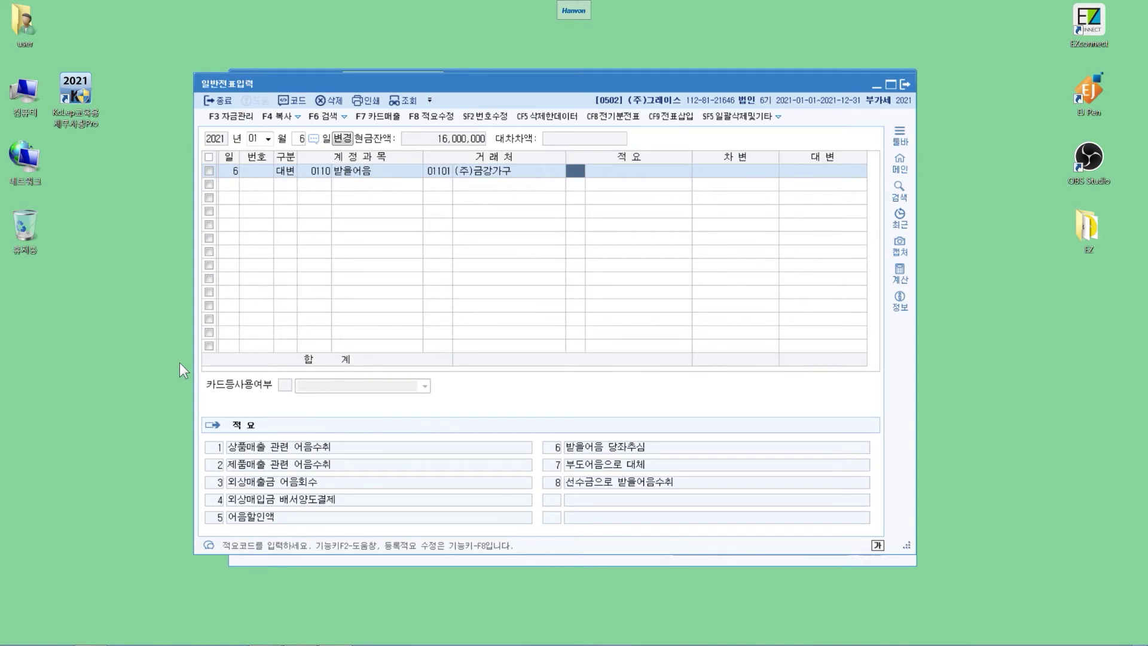
key(Return)
key(Return)
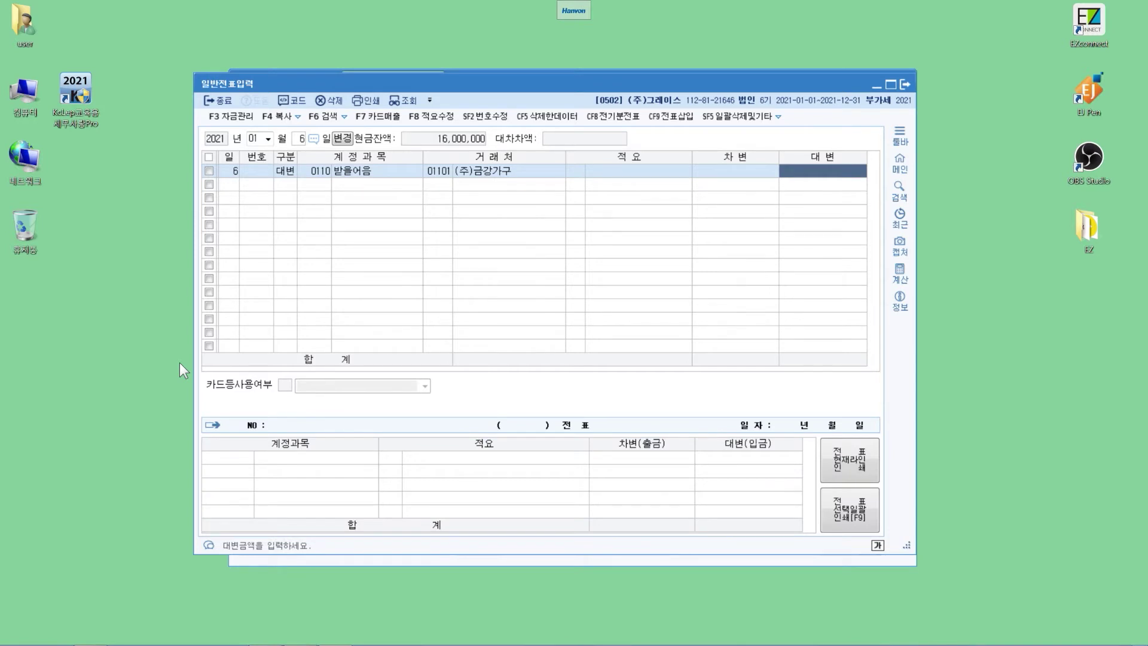
text(10000000)
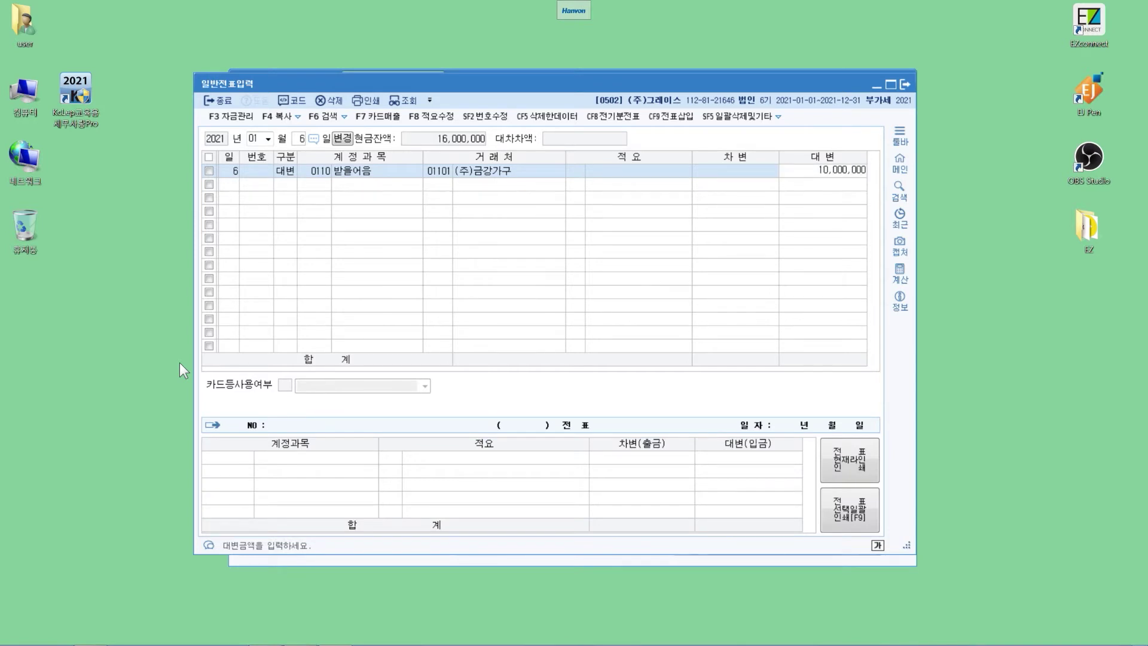
key(Return)
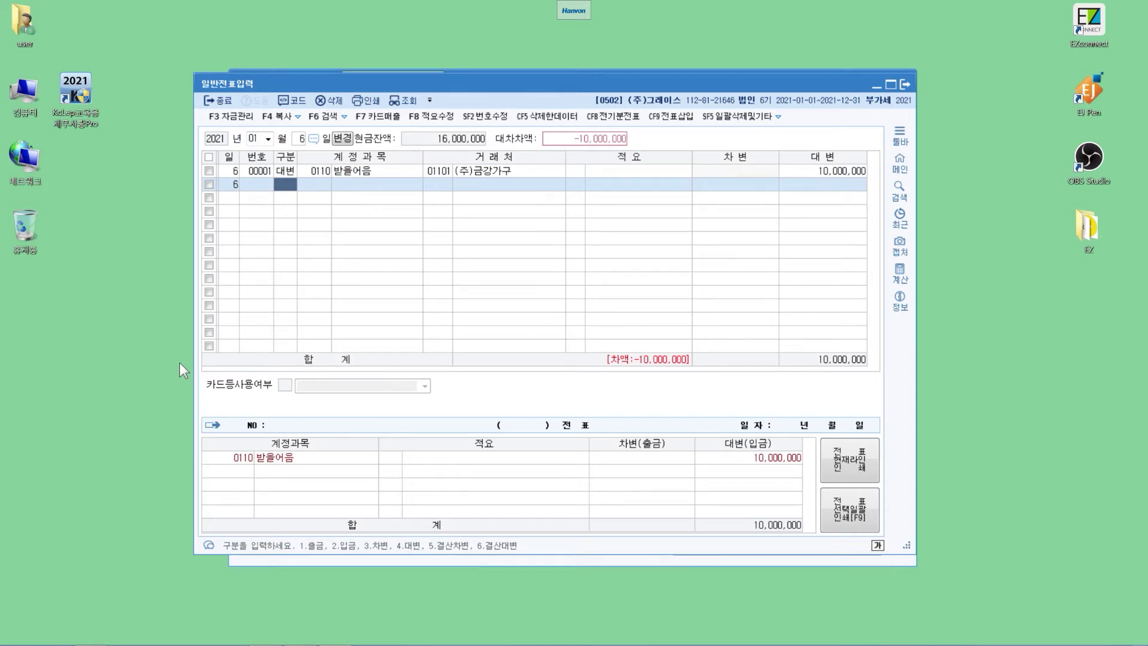
Add a debit (차변) row with account 0831 수수료비용, the 판매관리비 version.
text(3)
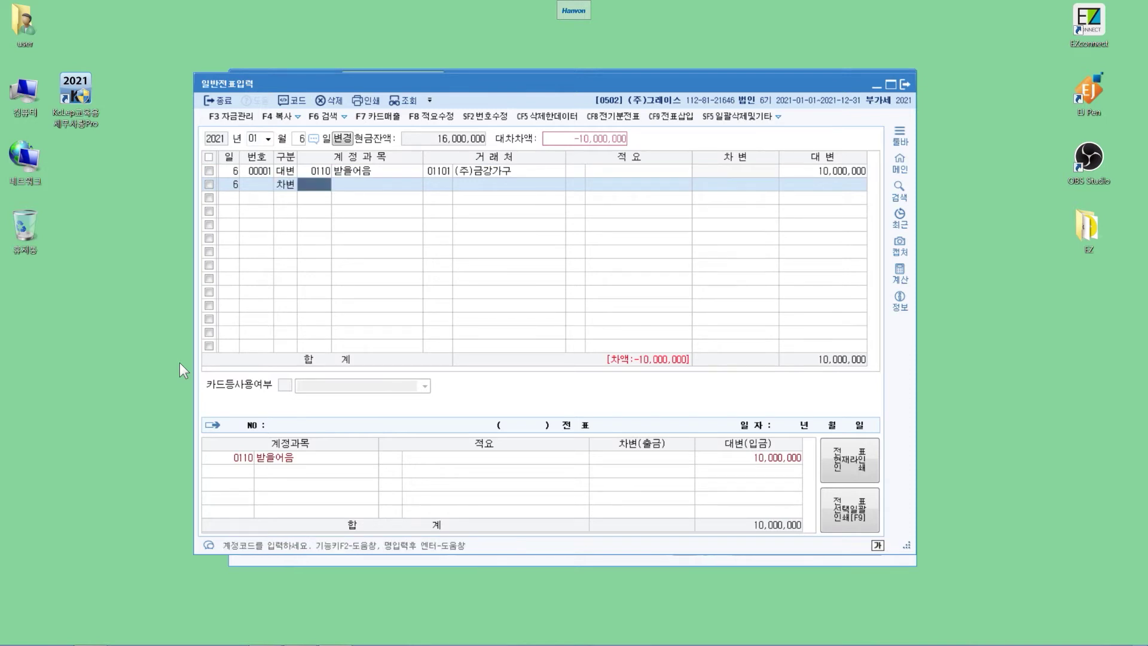
text(수수료)
key(Return)
key(Down)
key(Down)
key(Down)
key(Down)
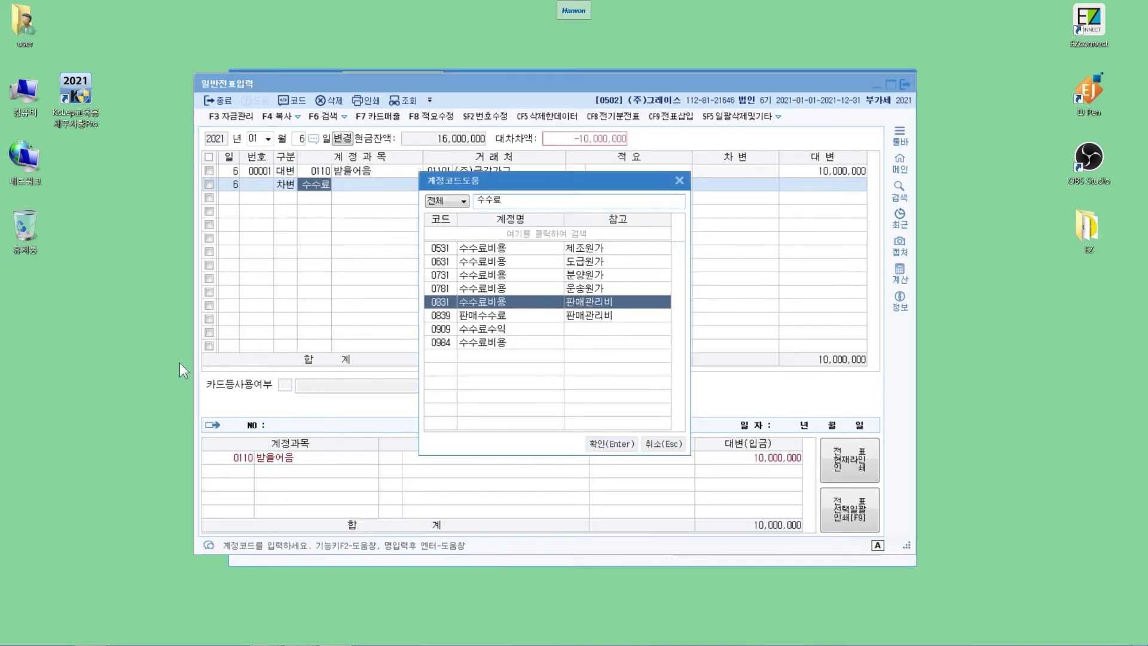
key(Return)
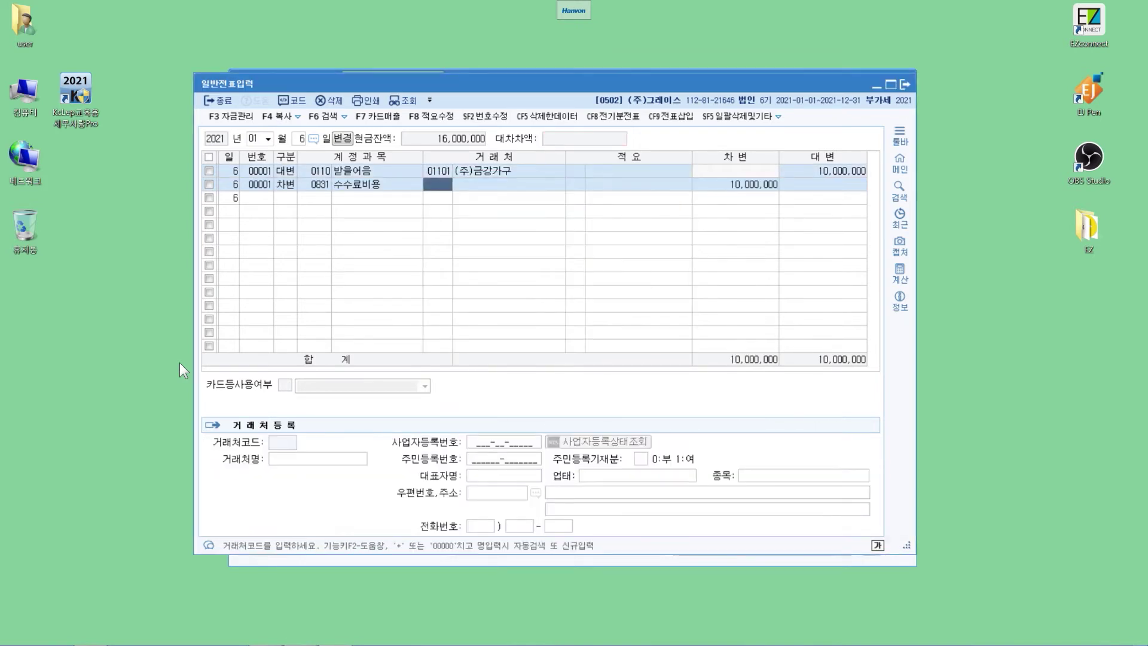
Set the 수수료비용 row's debit amount to 130,000, leaving its counterparty and description blank.
key(Return)
key(Return)
key(Return)
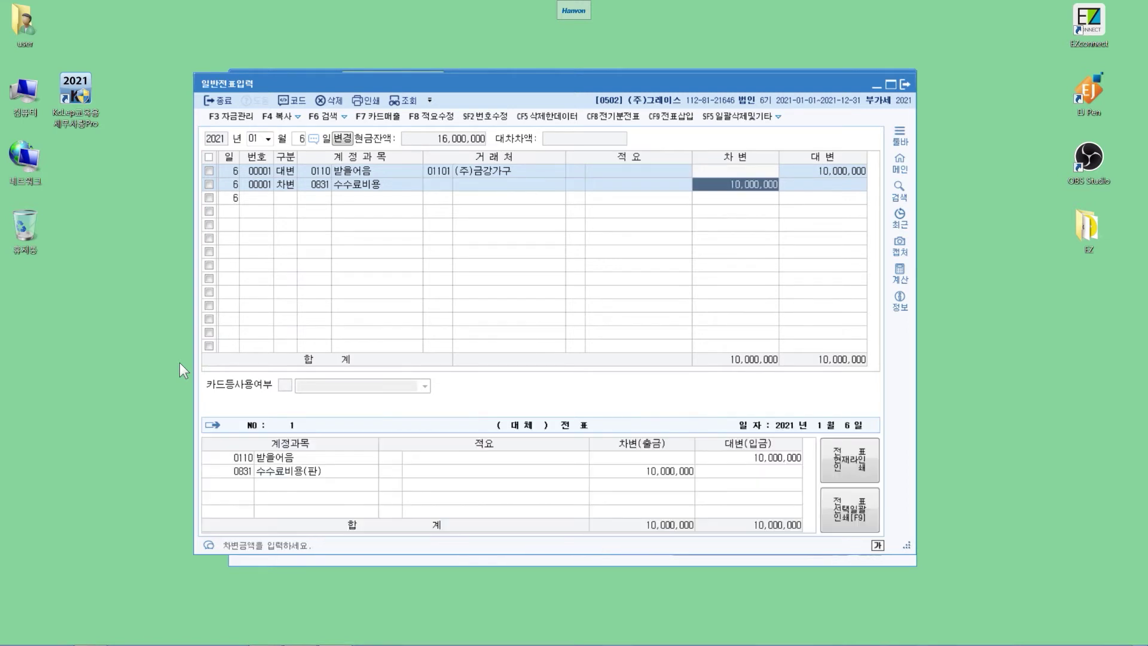
text(130000)
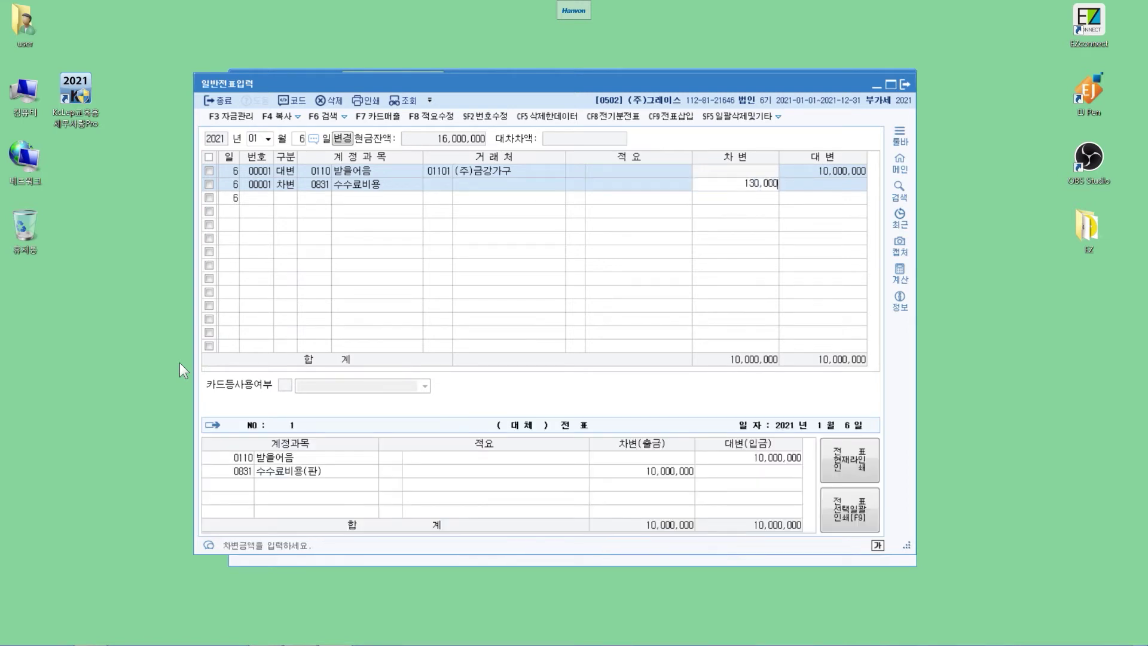
key(Return)
Add a debit row with account 0102 당좌예금, leaving its counterparty and description blank.
text(3)
key(Return)
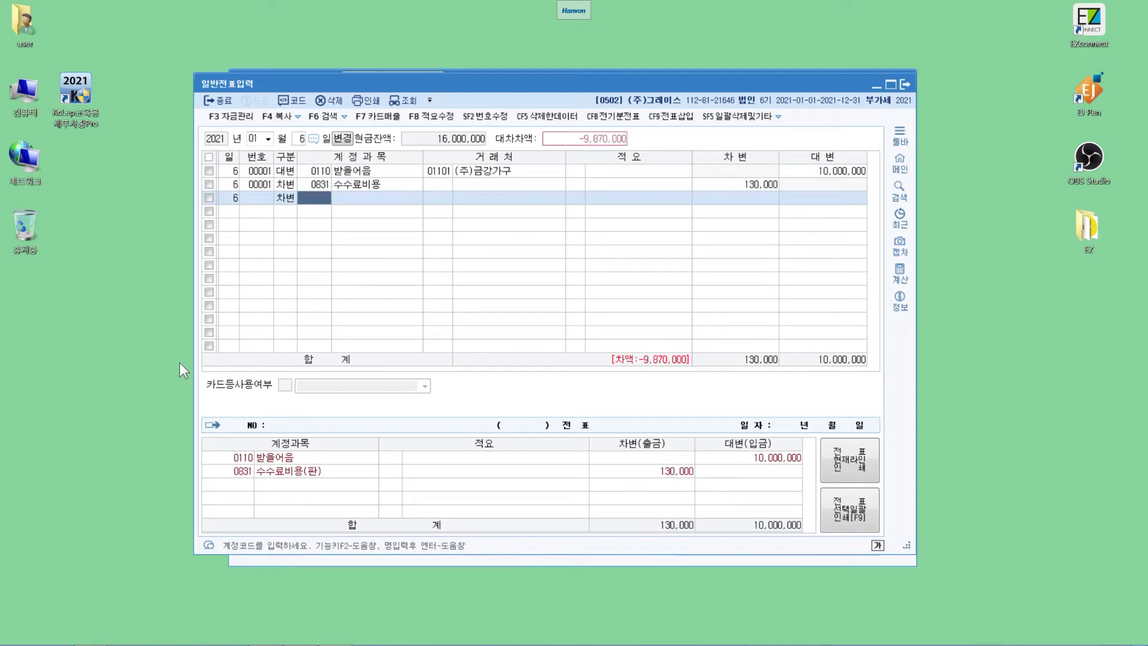
text(당좌예)
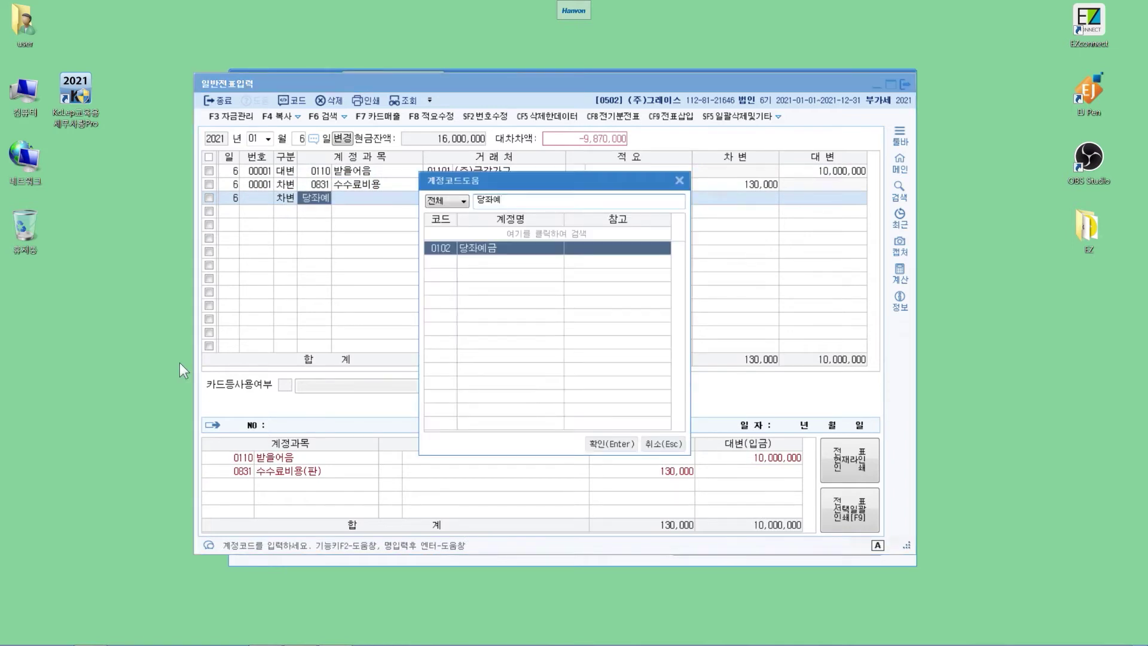
key(Return)
key(Return)
key(Return)
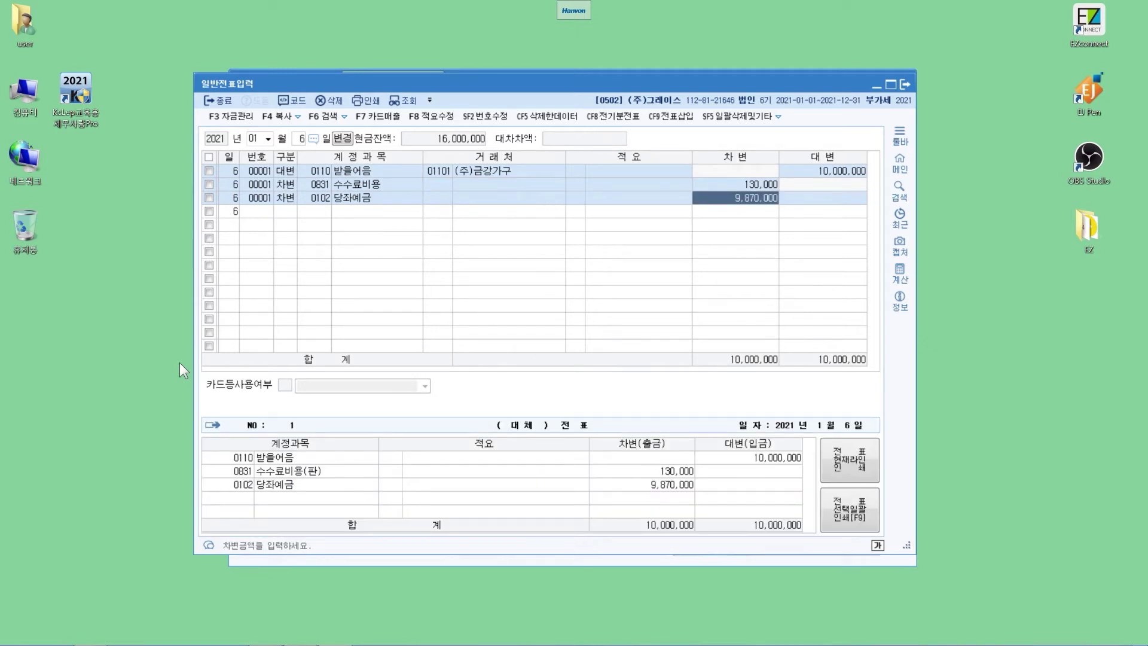
Correct the 수수료비용 row's debit amount to 170,000.
key(Up)
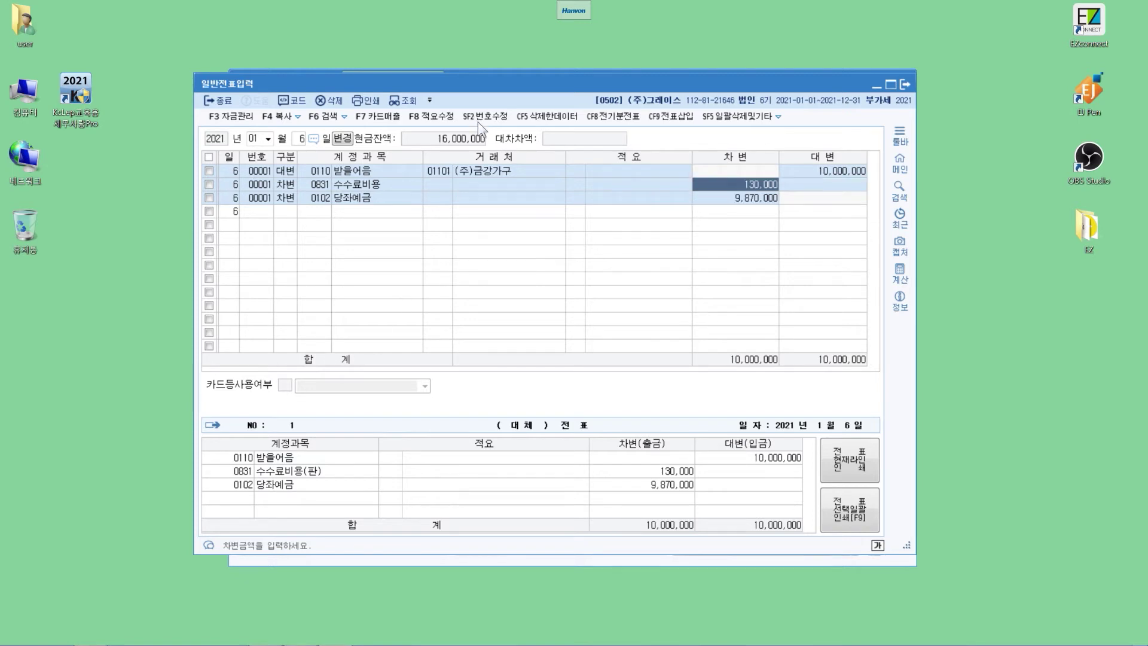
text(170000)
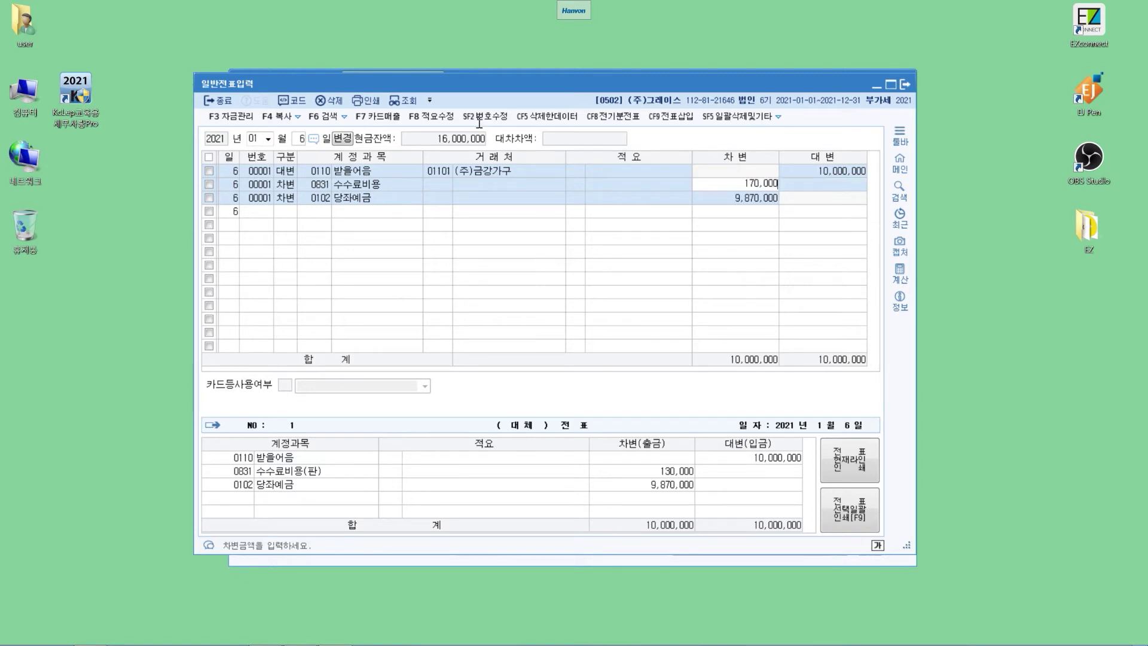
key(Return)
Set the 당좌예금 row's debit amount to 9,830,000.
key(Return)
key(Return)
key(Return)
key(Return)
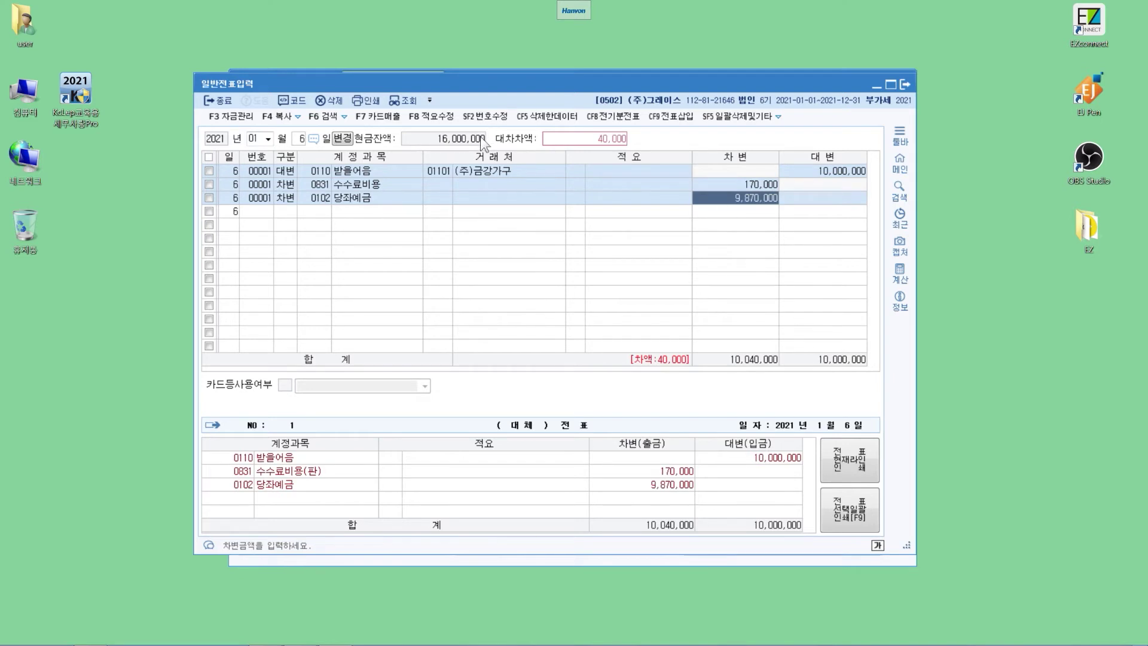
text(9830000)
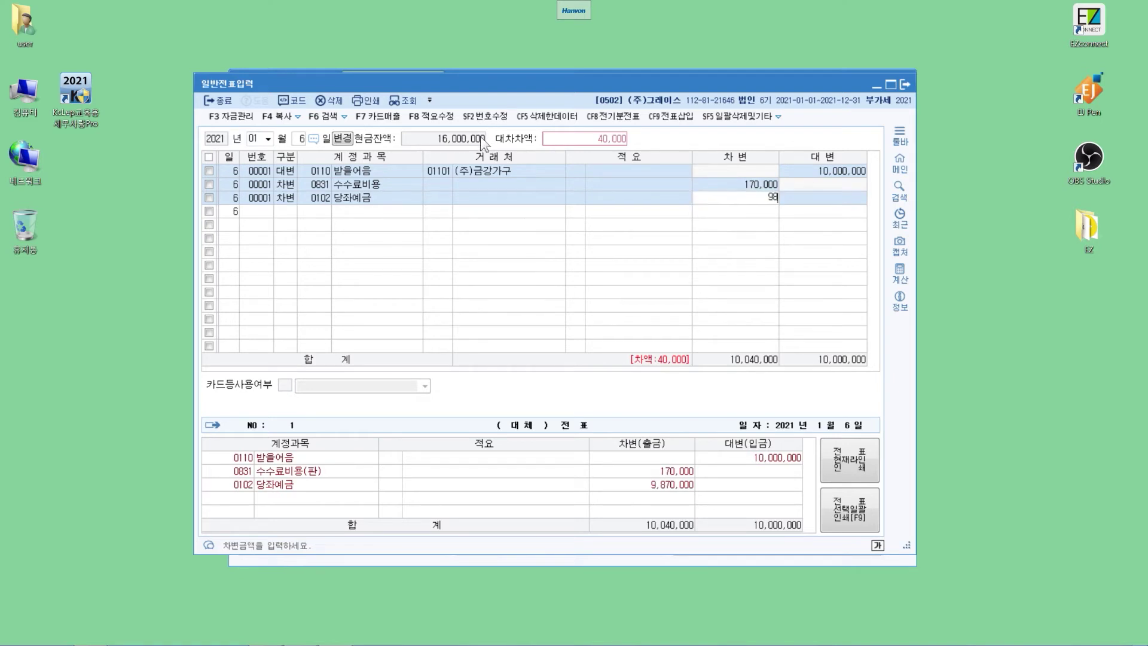
key(Return)
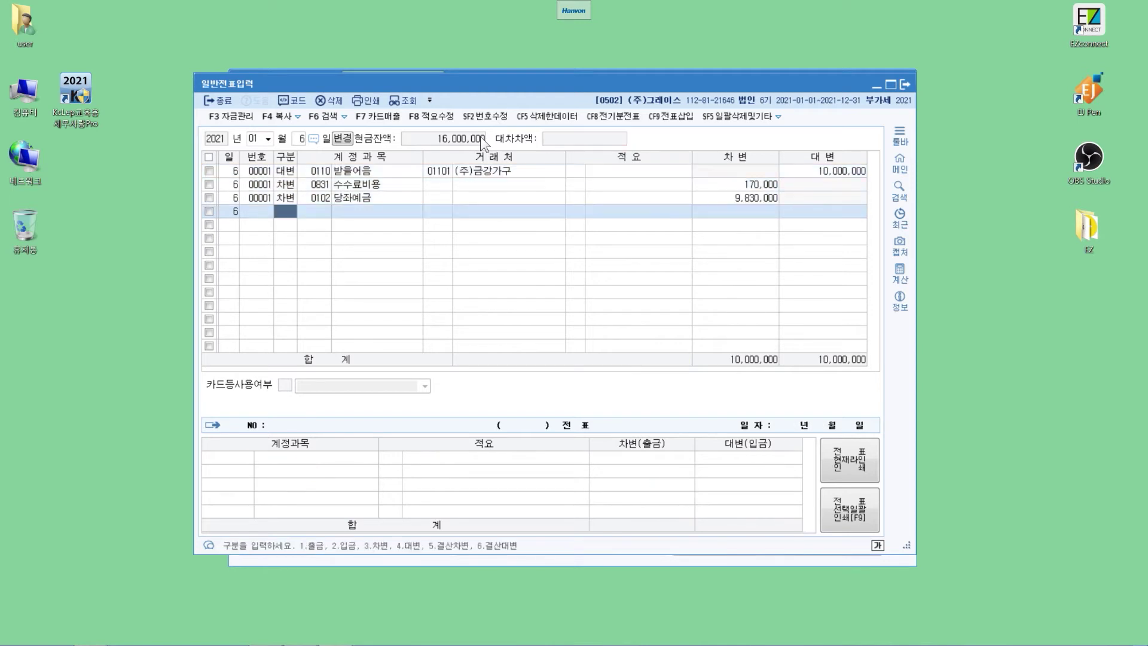
Leave the completed January 6 voucher and switch the entry date to January 9.
key(Left)
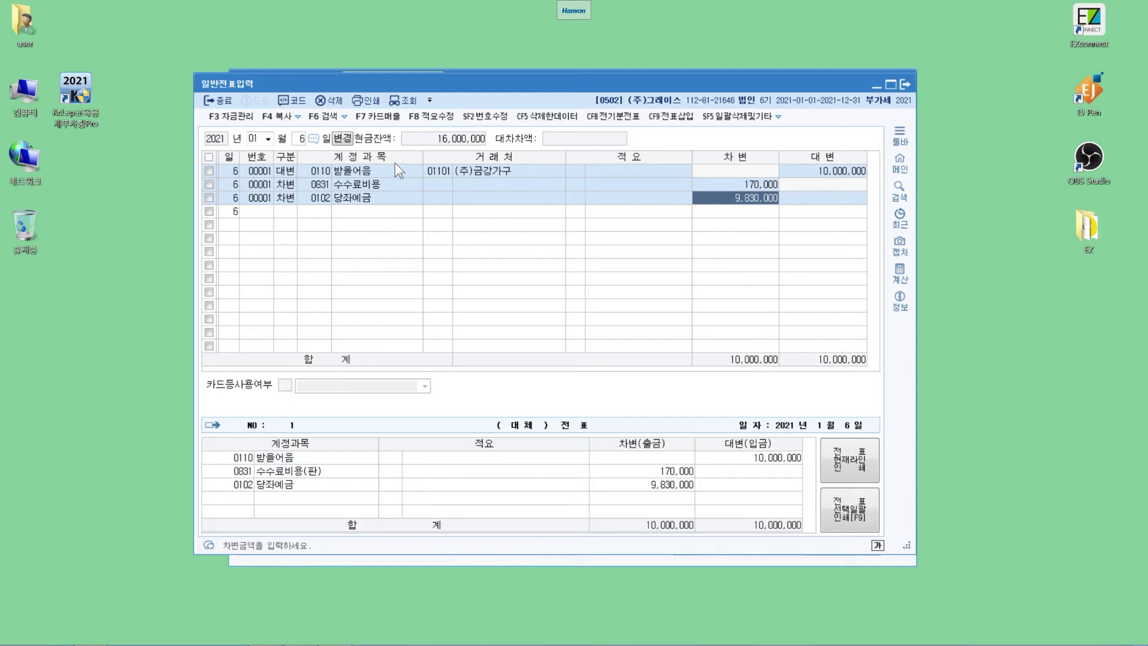
key(Return)
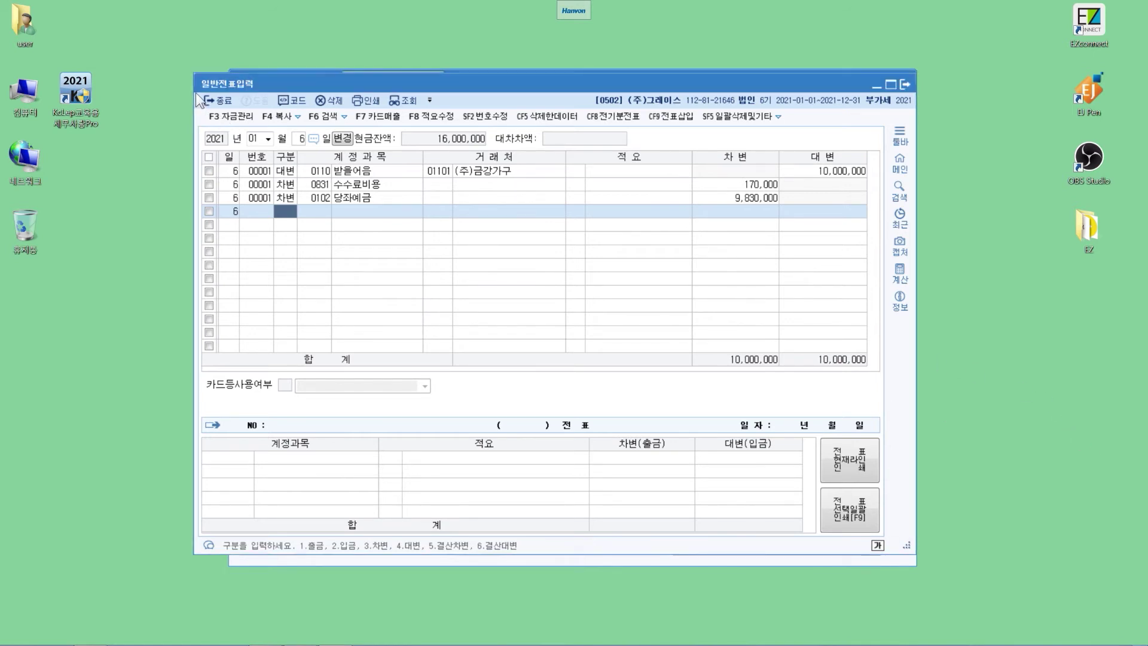
key(Escape)
text(9)
key(Return)
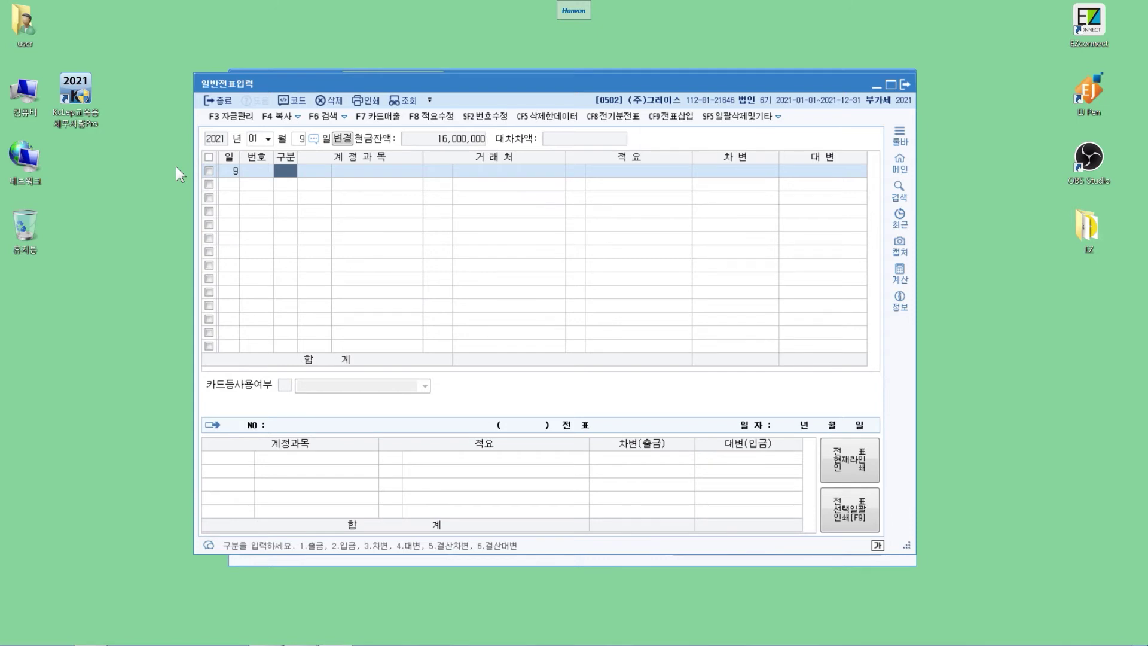
Begin the January 9 voucher with a credit (대변) row for account 0108 외상매출금.
text(4)
key(Return)
text(외상매)
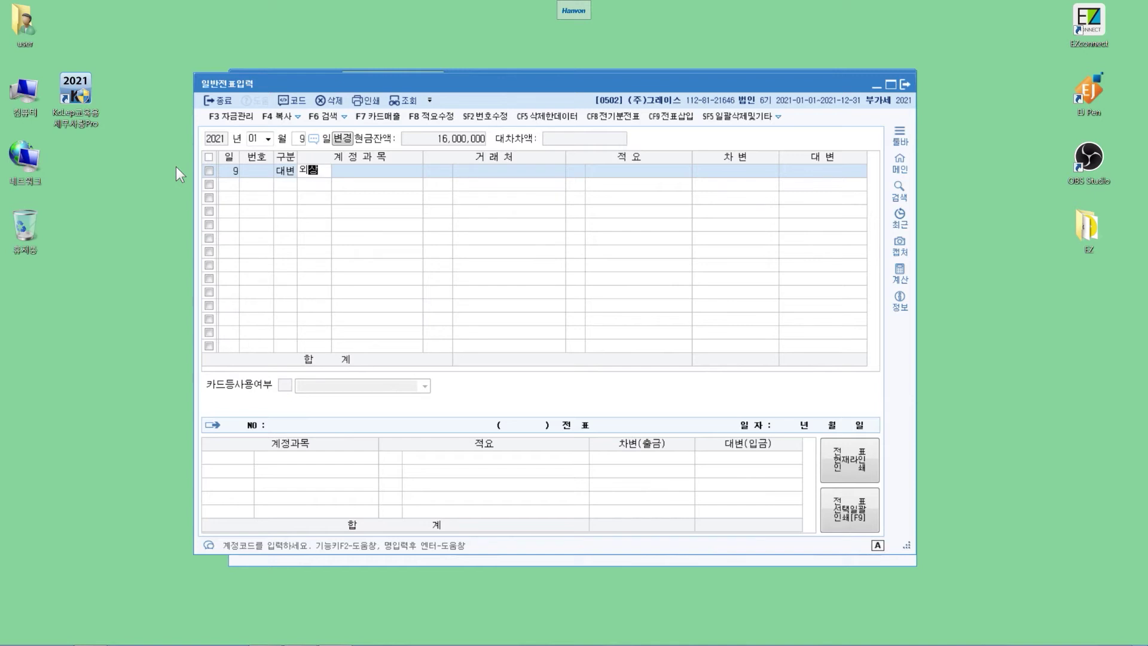
key(Return)
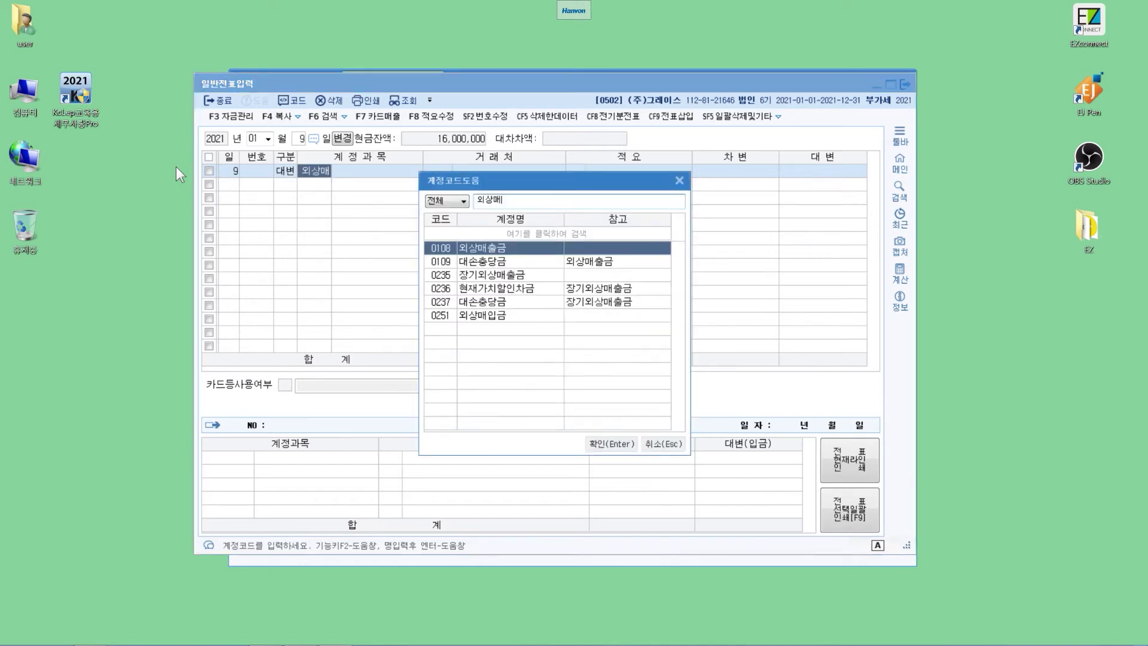
key(Return)
Assign (주)대강 as the 외상매출금 row's counterparty, leave the description blank, and set the credit amount to 10,000,000.
text(대경)
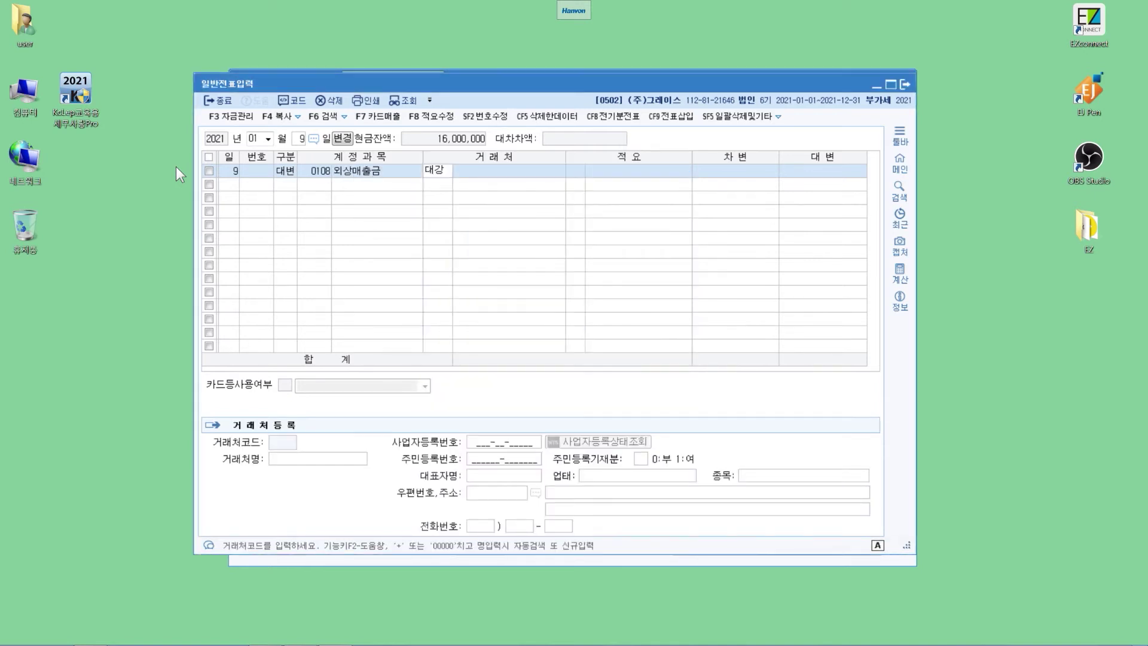
key(Return)
key(Return)
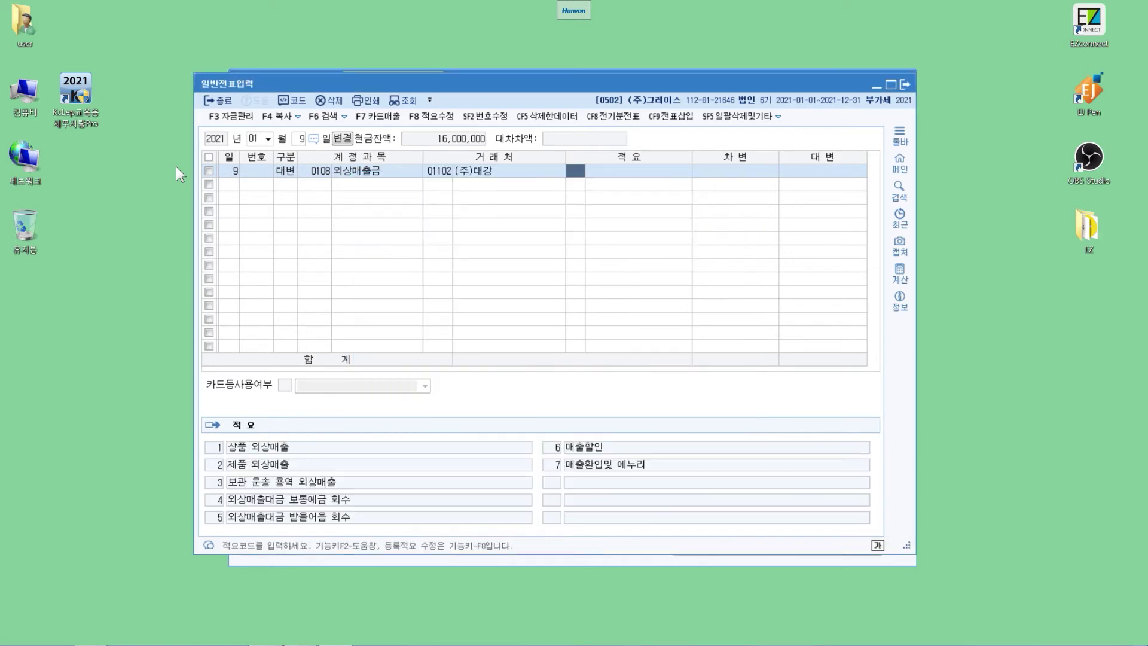
key(Return)
key(Return)
text(10000000)
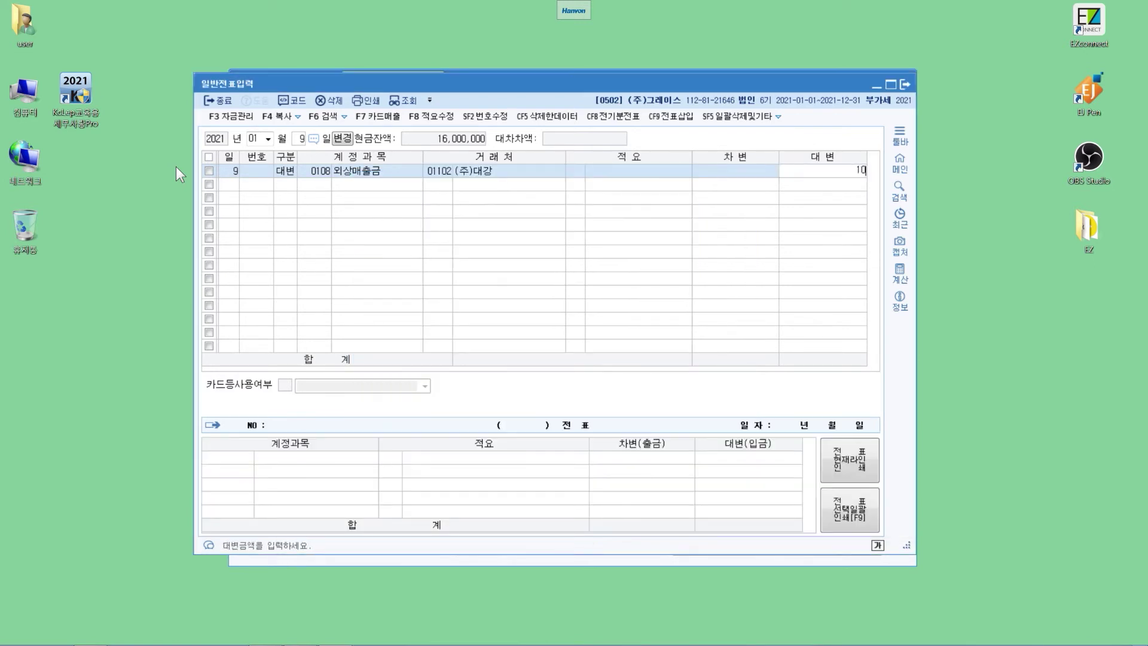
key(Return)
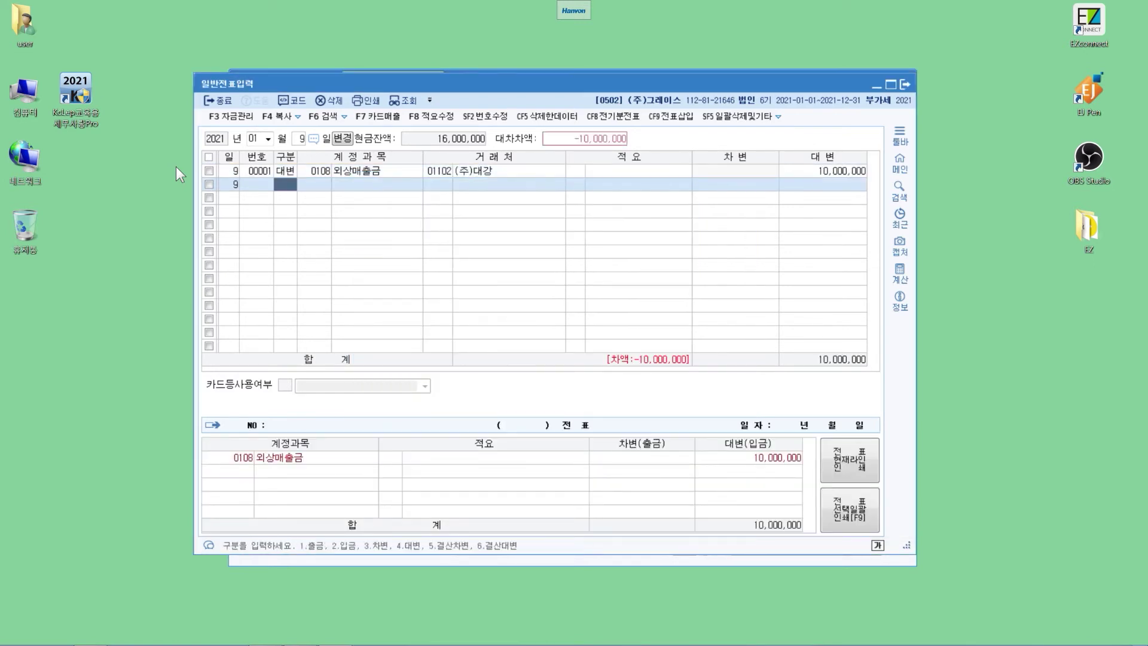
Add a debit (차변) row with account 0101 현금 for the balancing amount, leaving counterparty and description blank.
key(3)
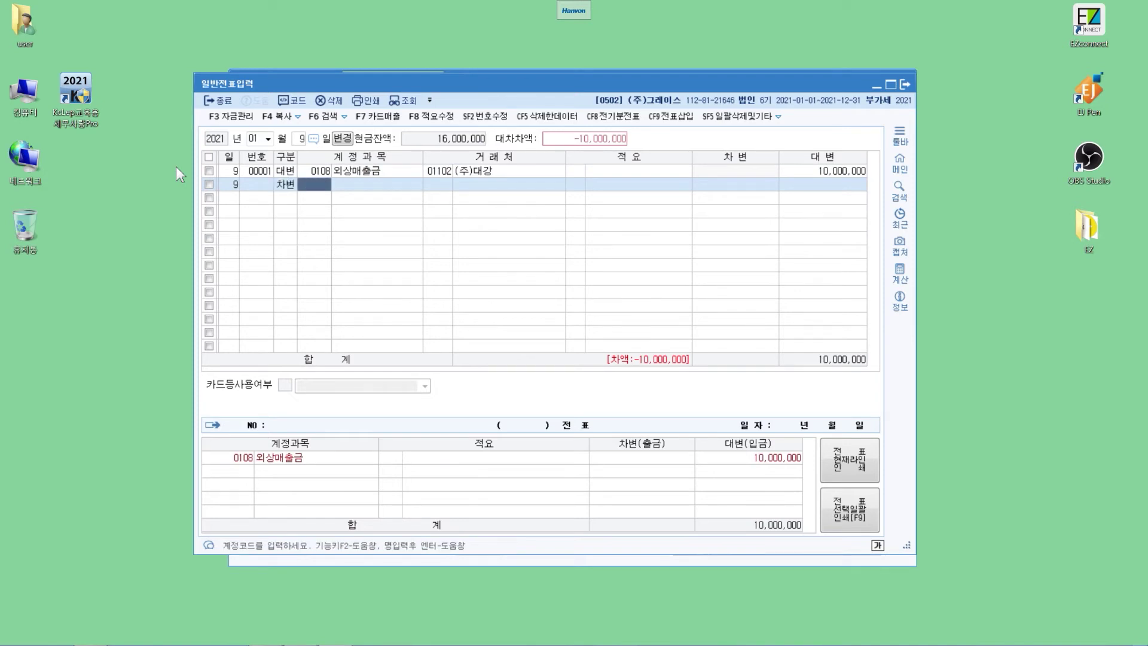
text(101)
key(Return)
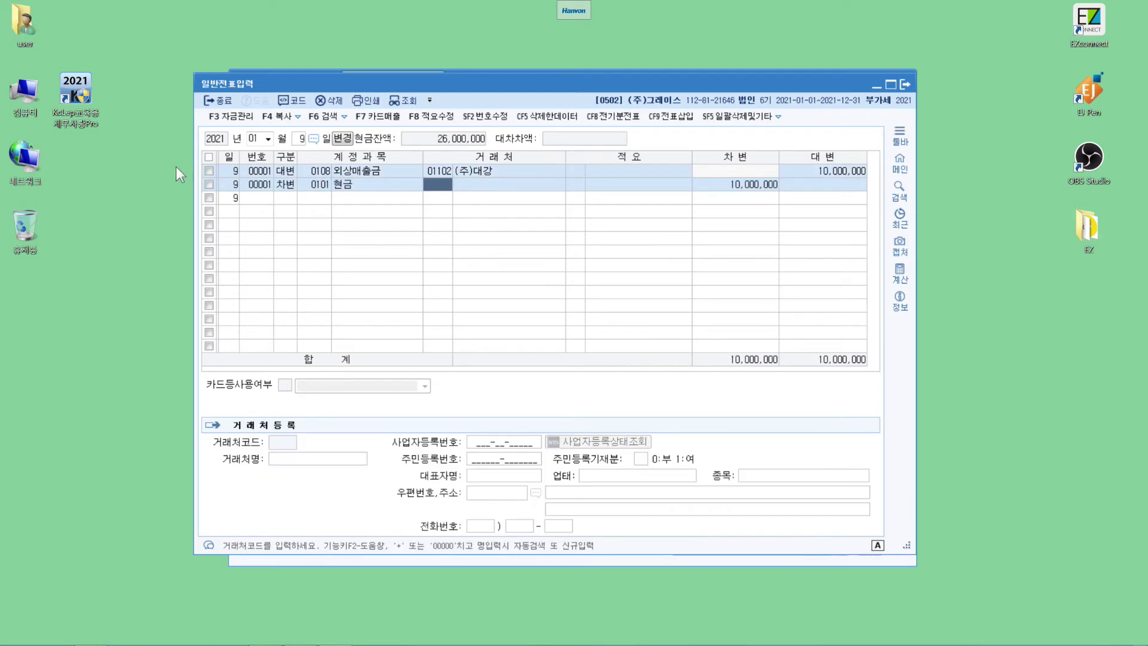
key(Return)
key(Return)
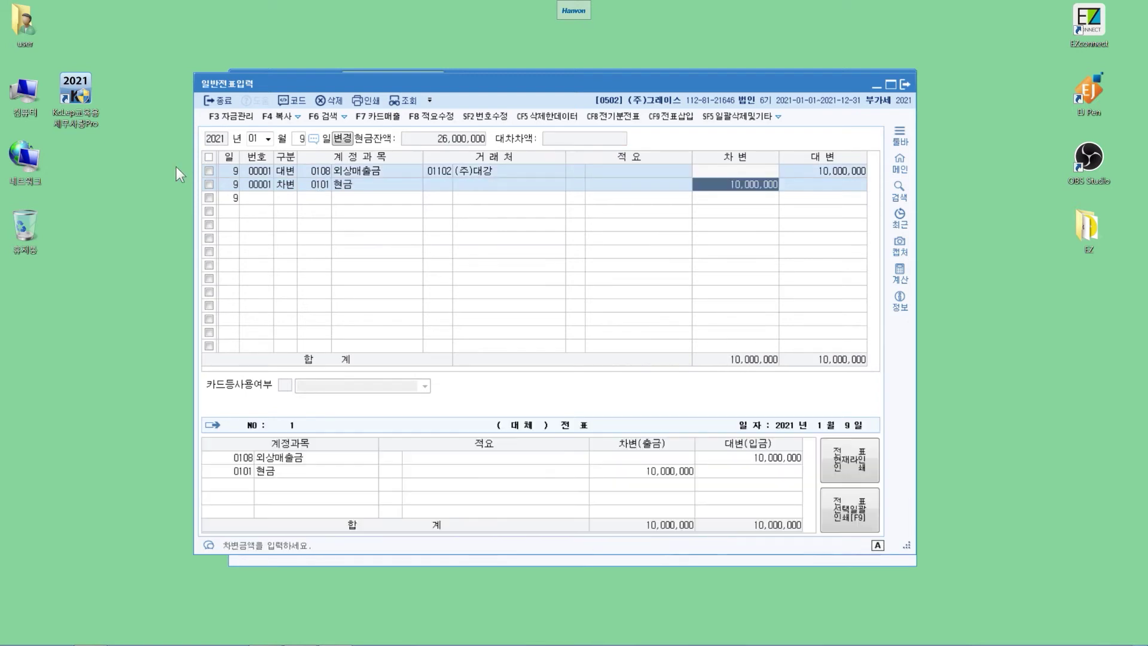
Set the 현금 row's debit amount to 3,000,000 and add a debit (차변) row for 0103 보통예금 with the remaining 7,000,000.
text(3000000)
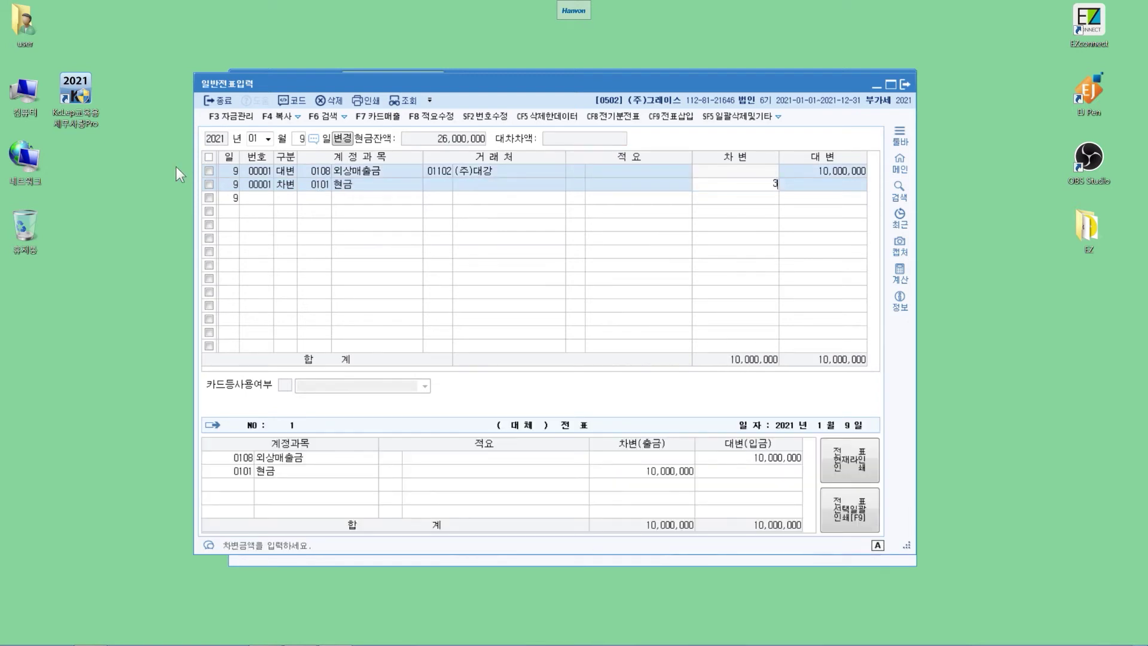
key(Return)
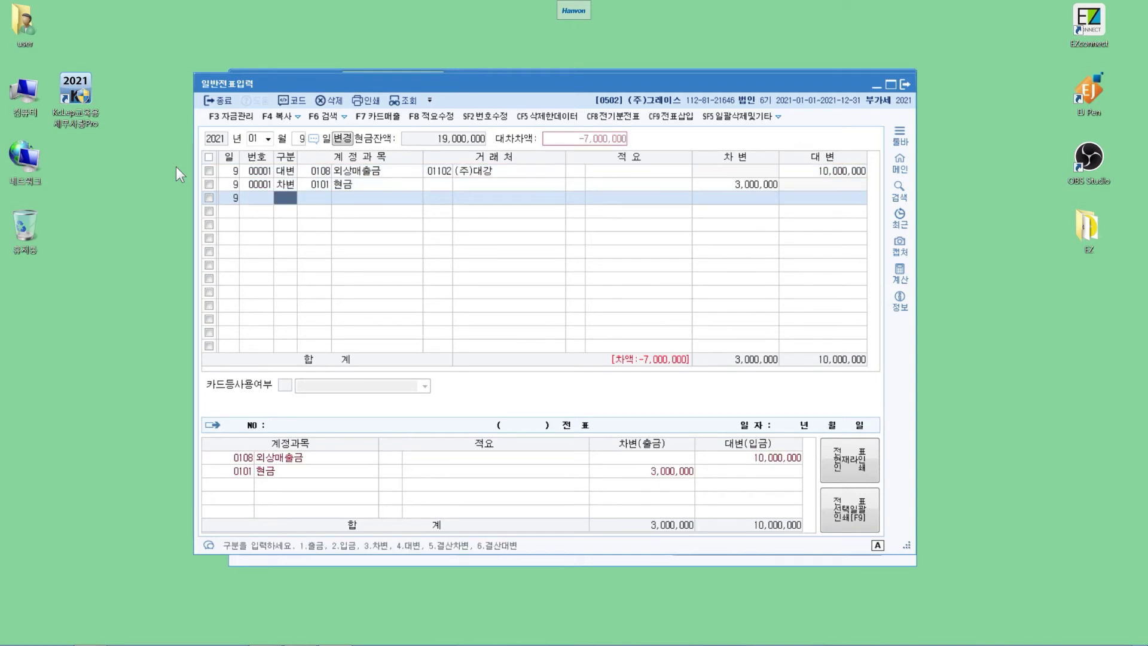
text(3)
key(Return)
text(103)
key(Return)
key(Return)
key(Return)
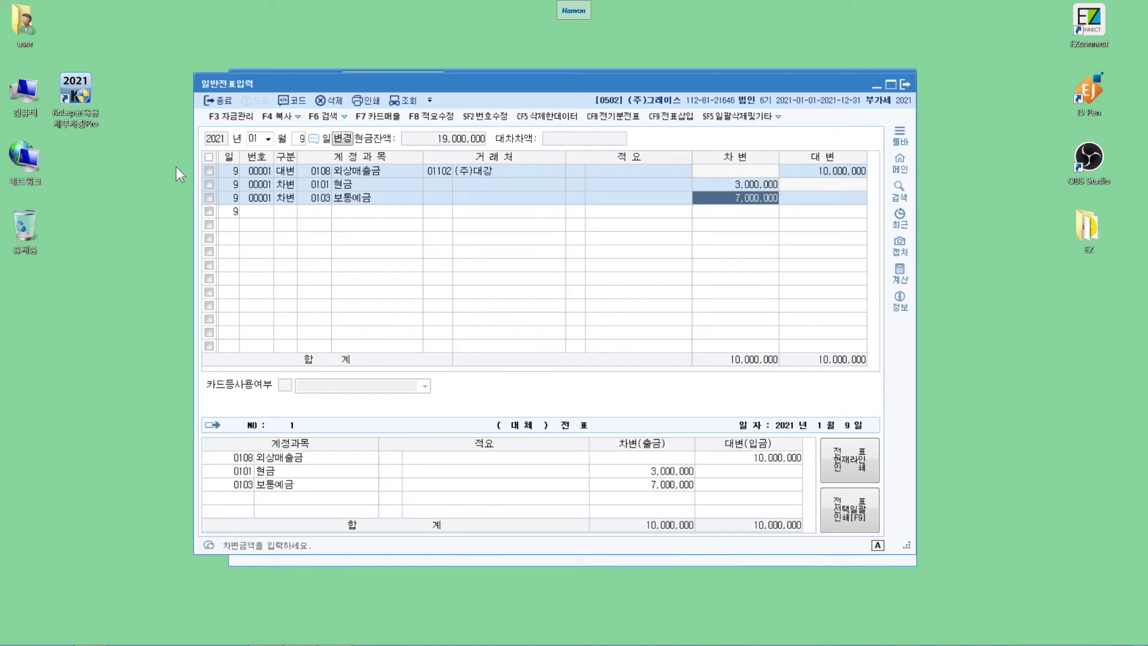
key(Return)
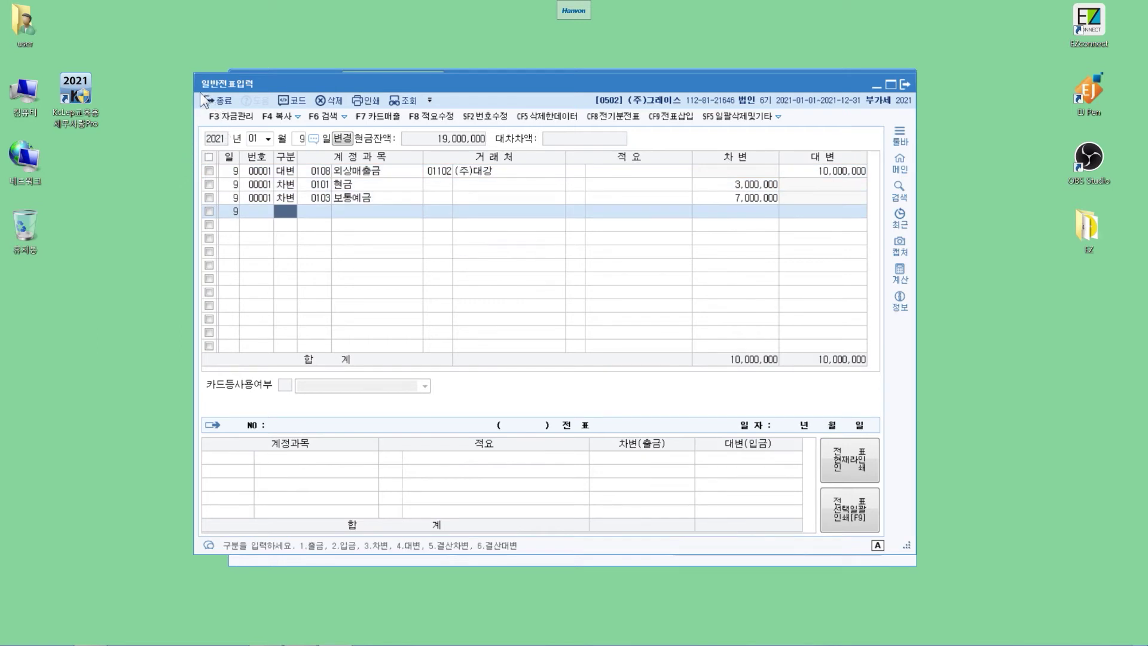
Leave the completed January 9 voucher and switch the entry date to January 13.
key(Escape)
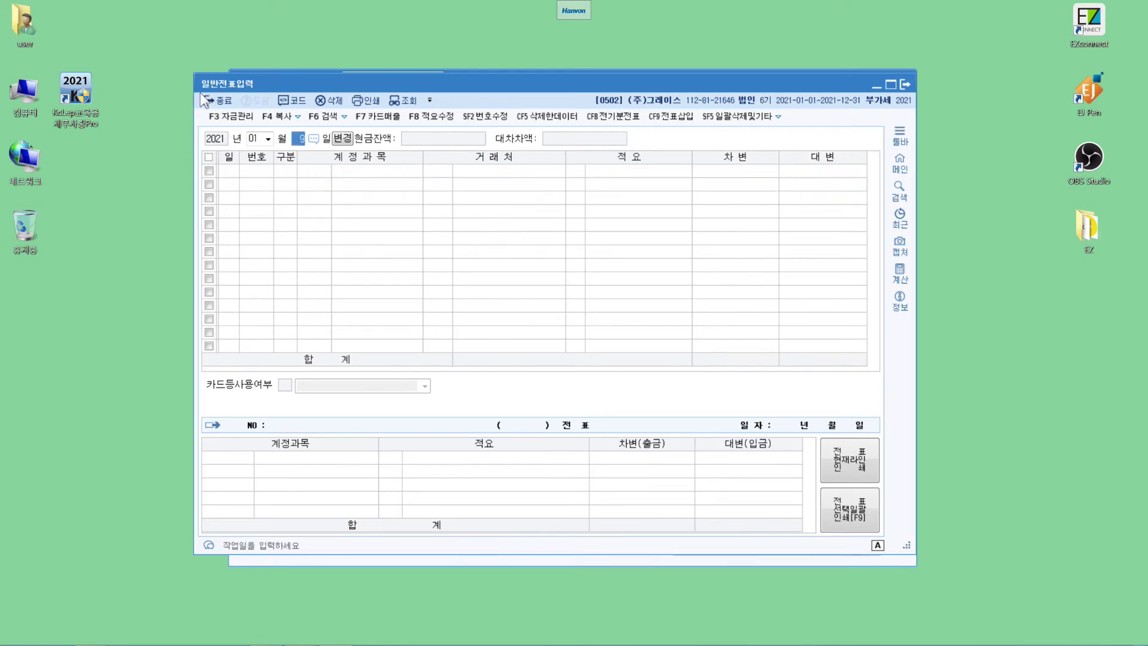
text(13)
key(Return)
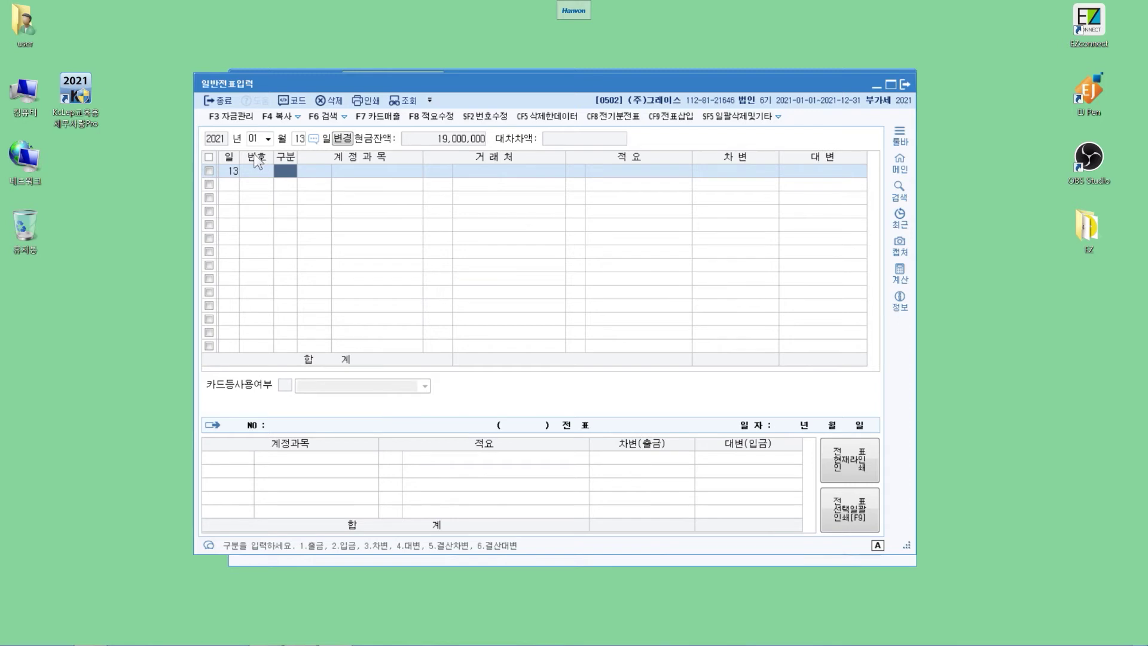
Enter a credit (대변) row for account 0108 외상매출금 with counterparty (주)금강가구, a blank description, and an amount of 30,000,000.
text(4외상매)
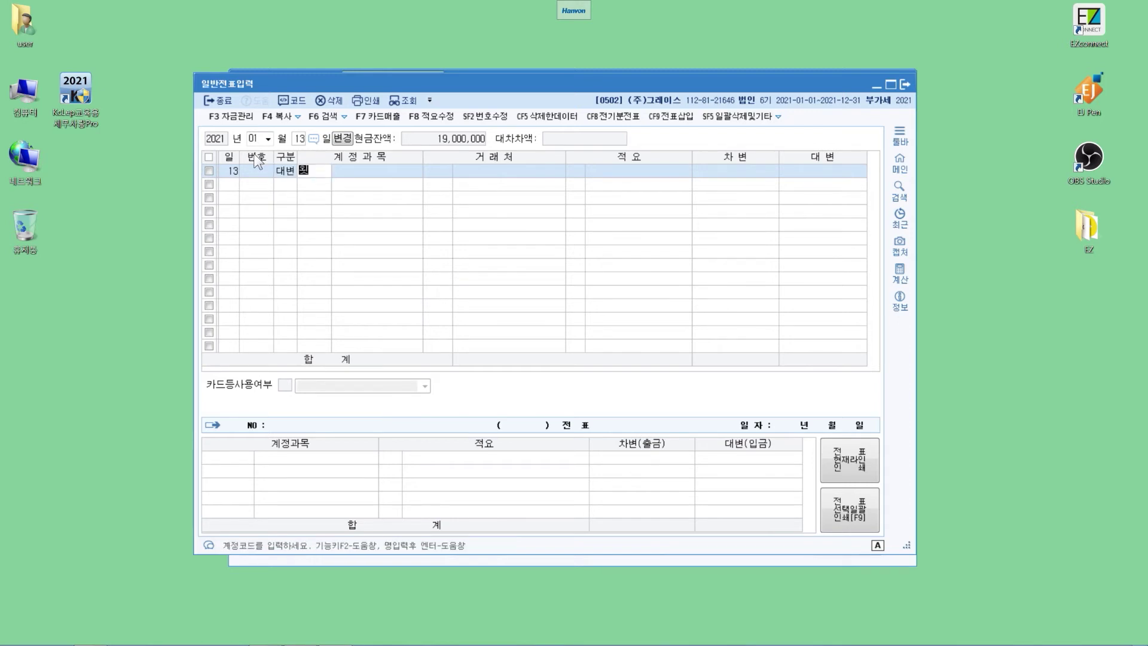
key(Return)
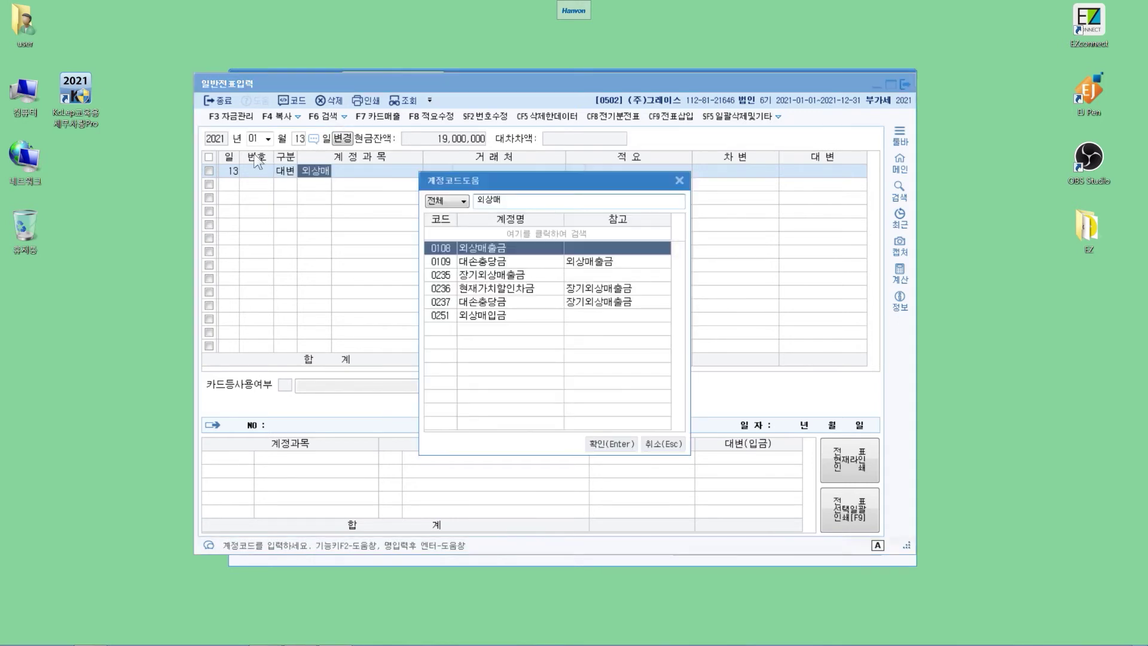
key(Return)
text(금강개)
key(Return)
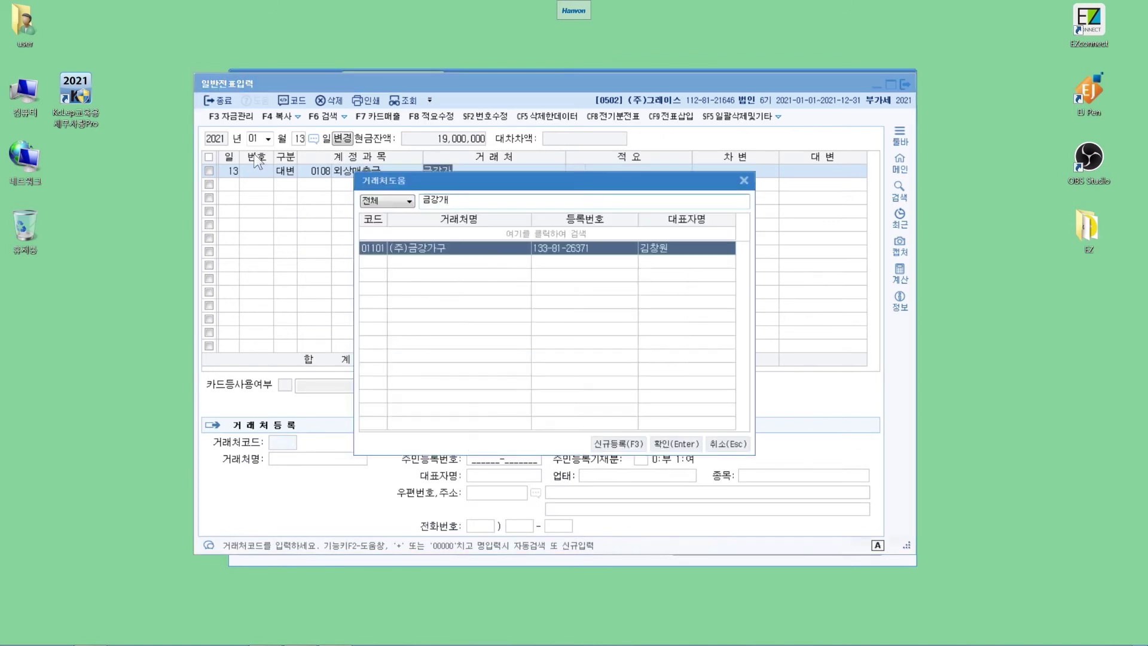
key(Return)
key(Return)
key(Return)
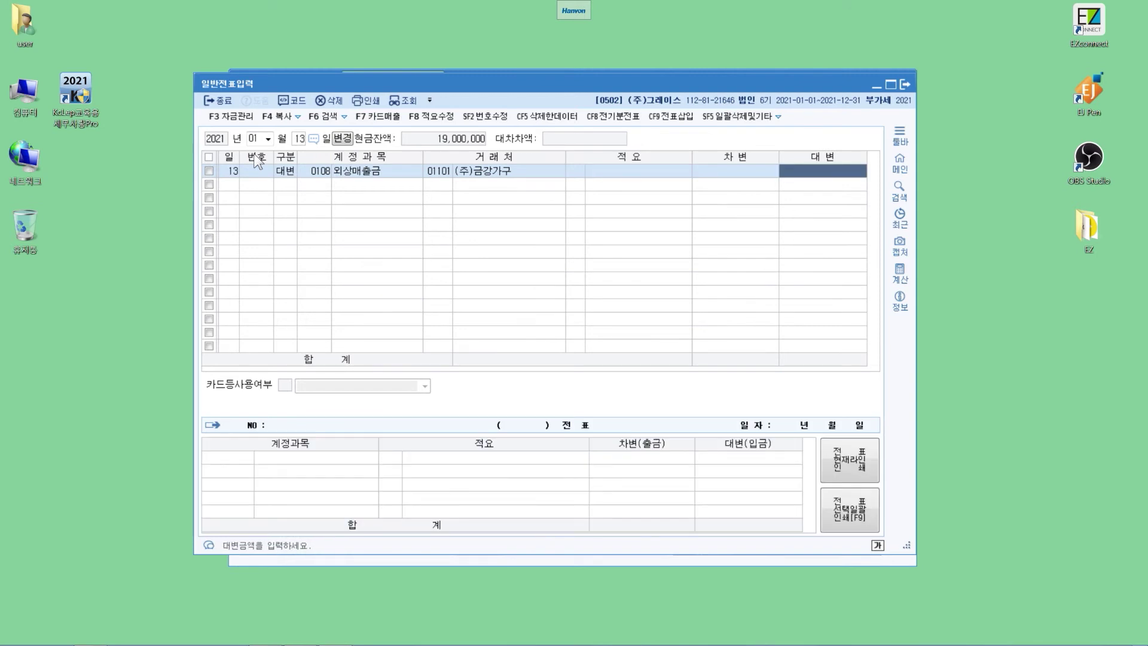
text(30000000)
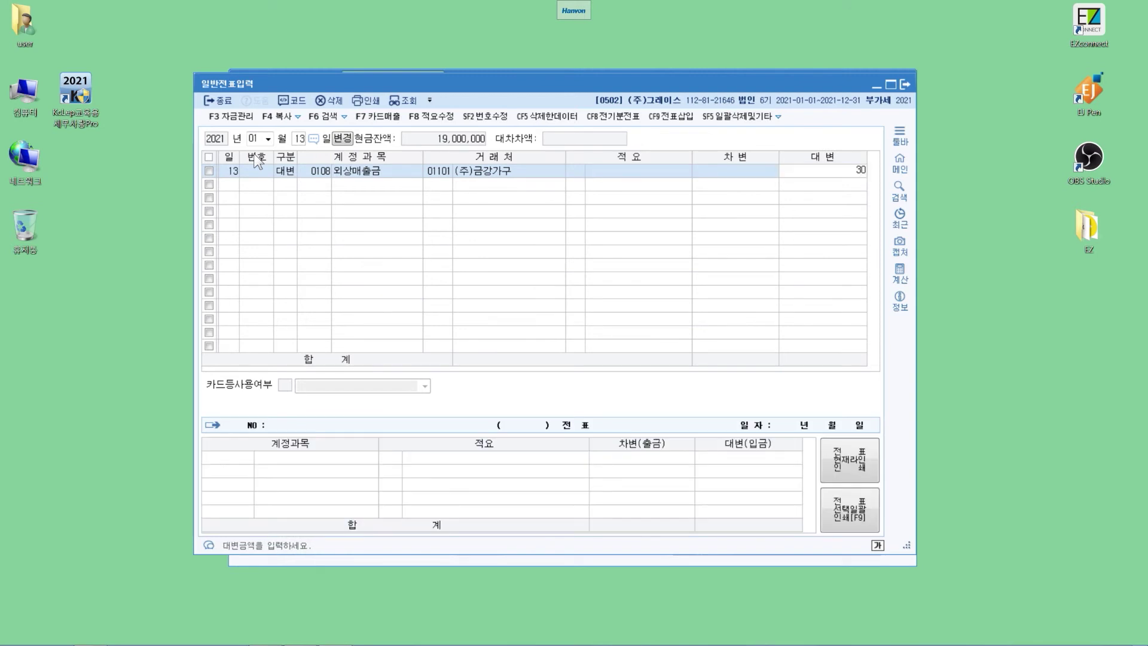
key(Return)
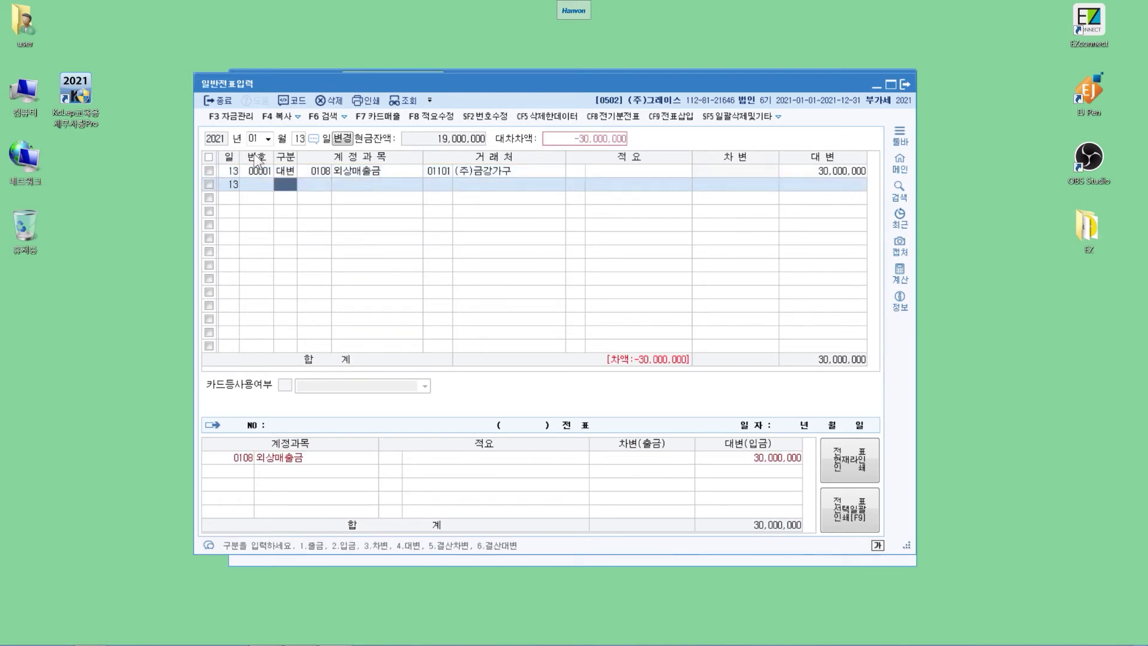
Add a debit (차변) row to the January 13 voucher with account 0101 현금, leaving the counterparty blank.
text(3101)
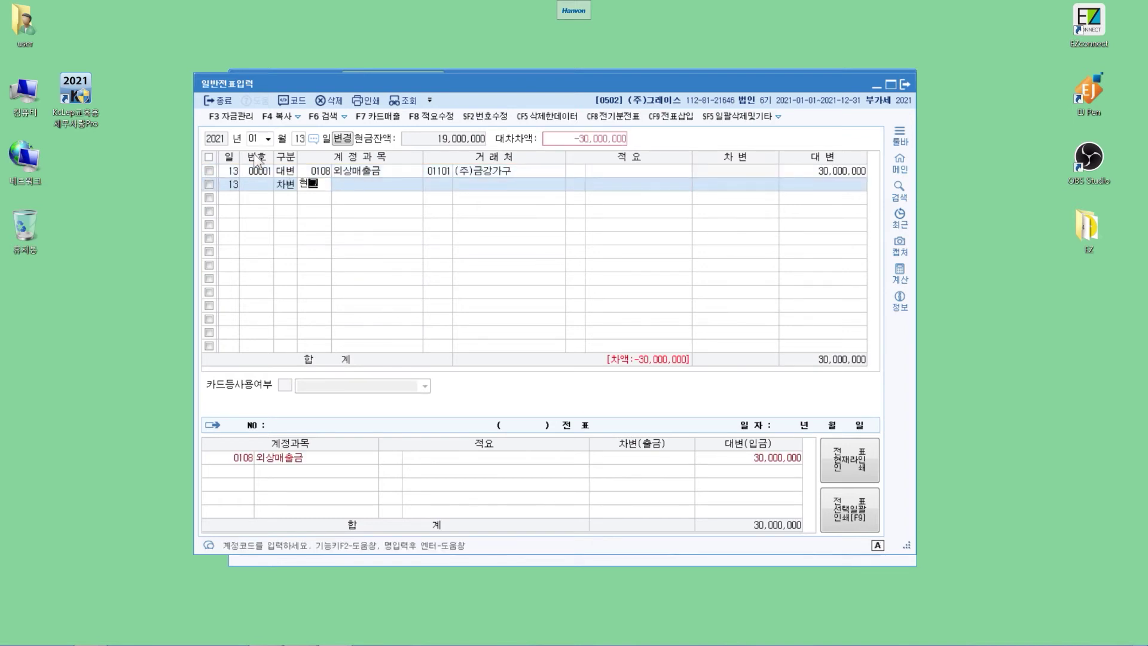
key(Return)
key(Return)
key(Return)
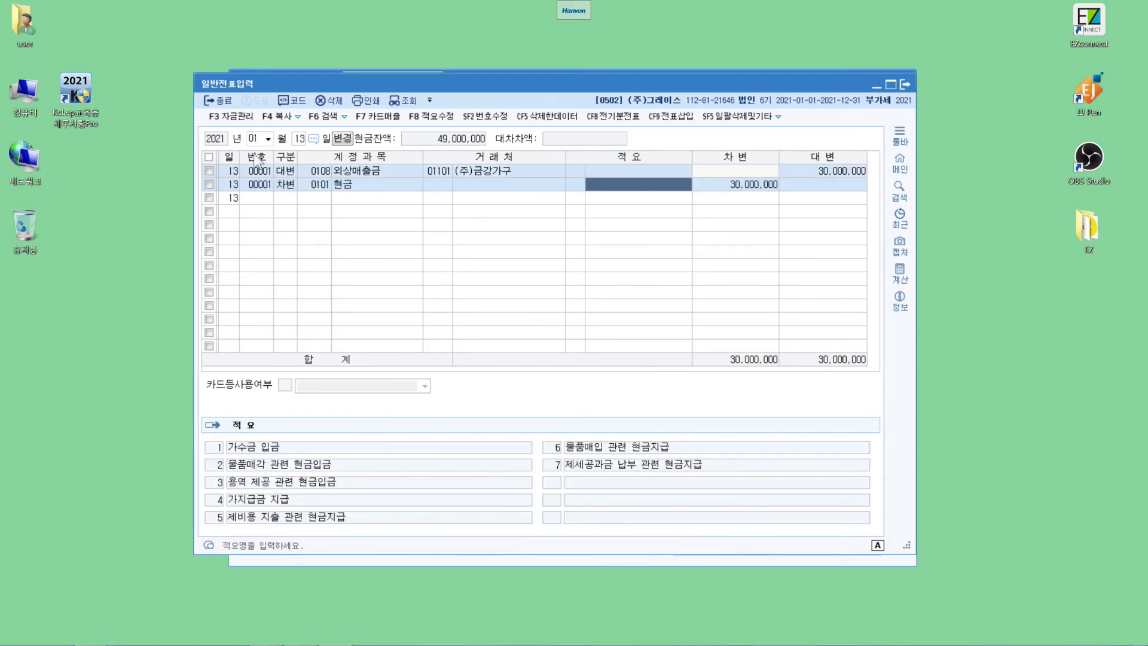
key(Left)
key(Left)
key(Left)
key(Return)
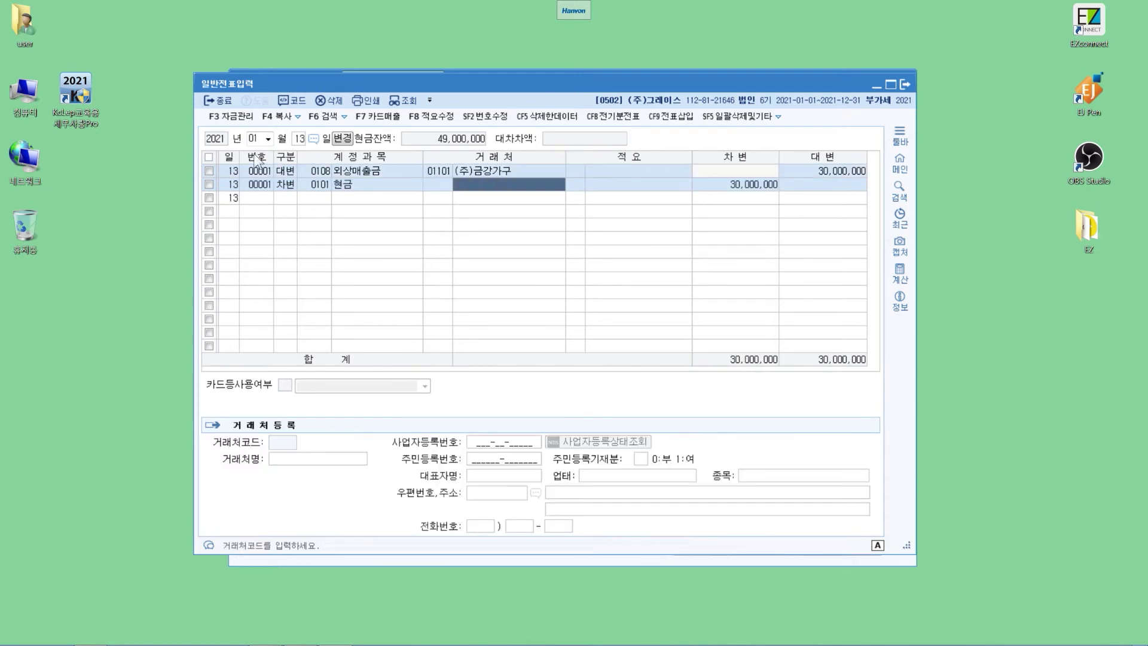
key(Left)
key(Left)
key(Left)
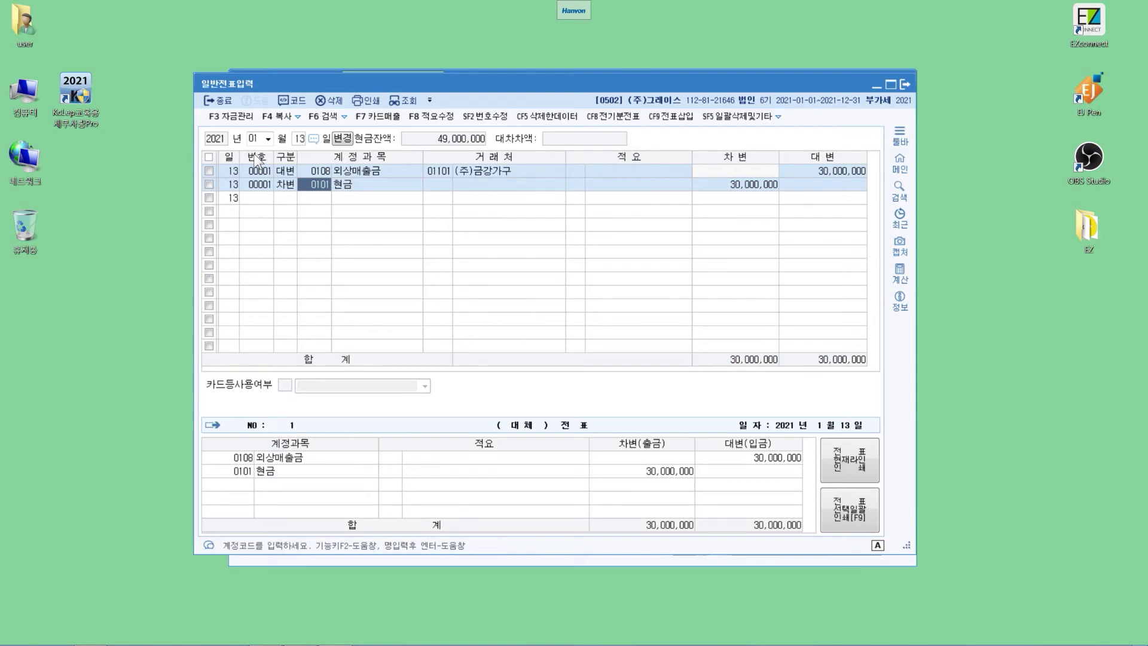
key(Return)
key(Return)
key(Return)
key(Return)
key(Left)
key(Left)
key(Return)
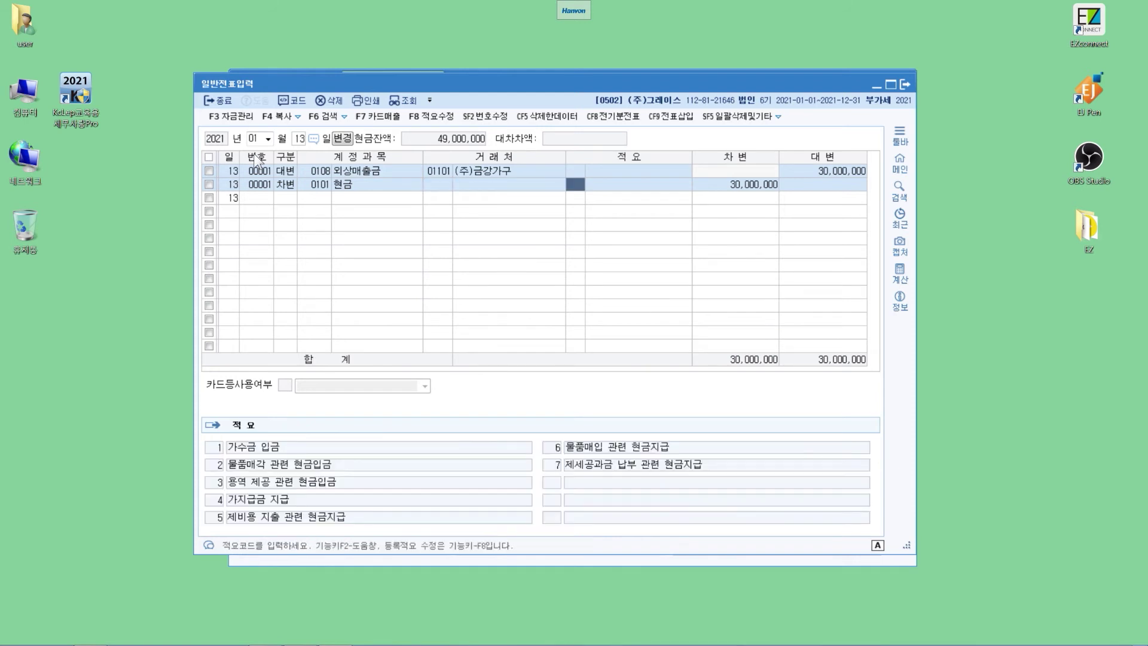
Leave the 현금 row's description blank and set its debit amount to 8,000,000.
key(Return)
key(Return)
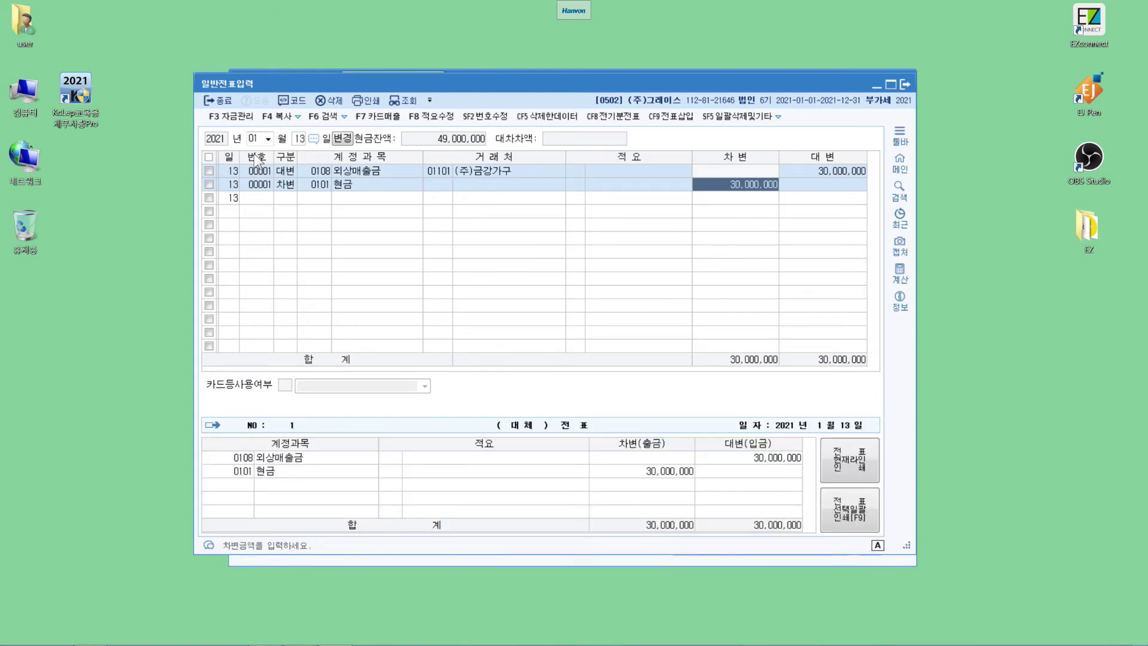
text(8000000)
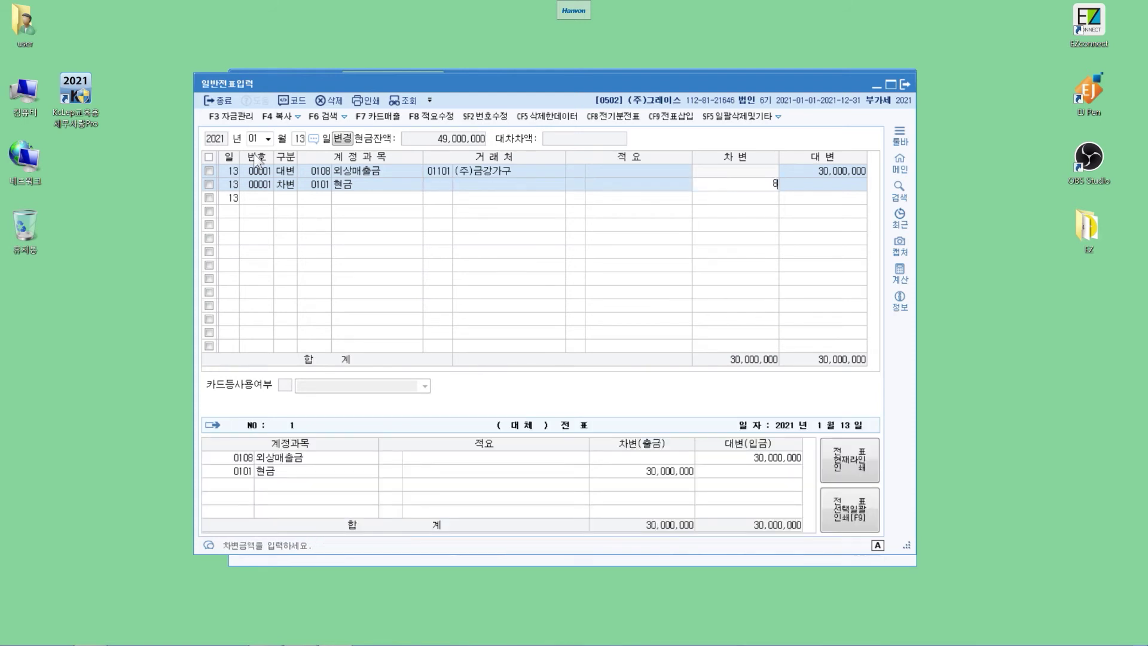
key(Return)
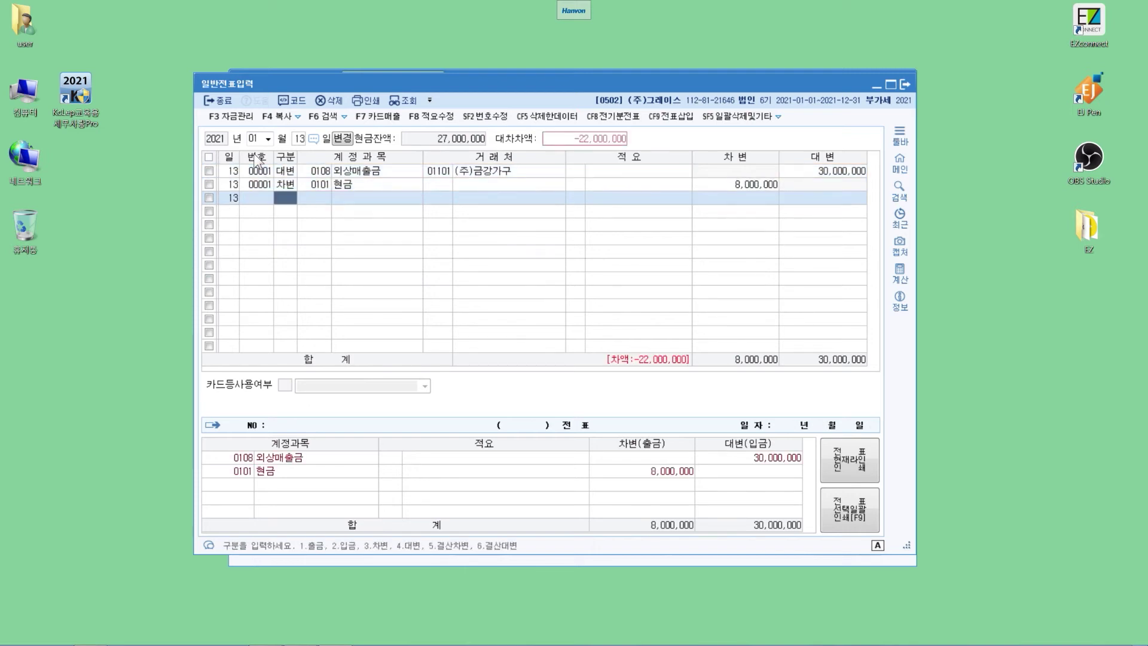
Add a debit (차변) row for account 0103 보통예금 with no counterparty or description and an amount of 10,000,000.
text(3)
key(Return)
text(보통예)
key(Return)
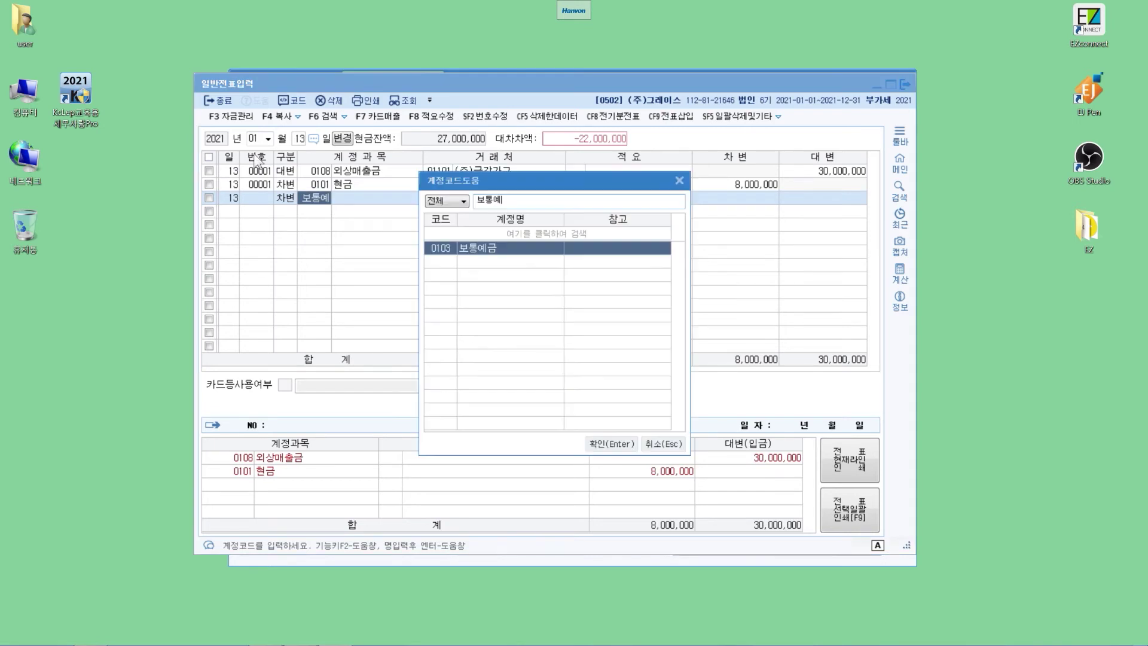
key(Return)
key(Return)
key(Return)
key(Return)
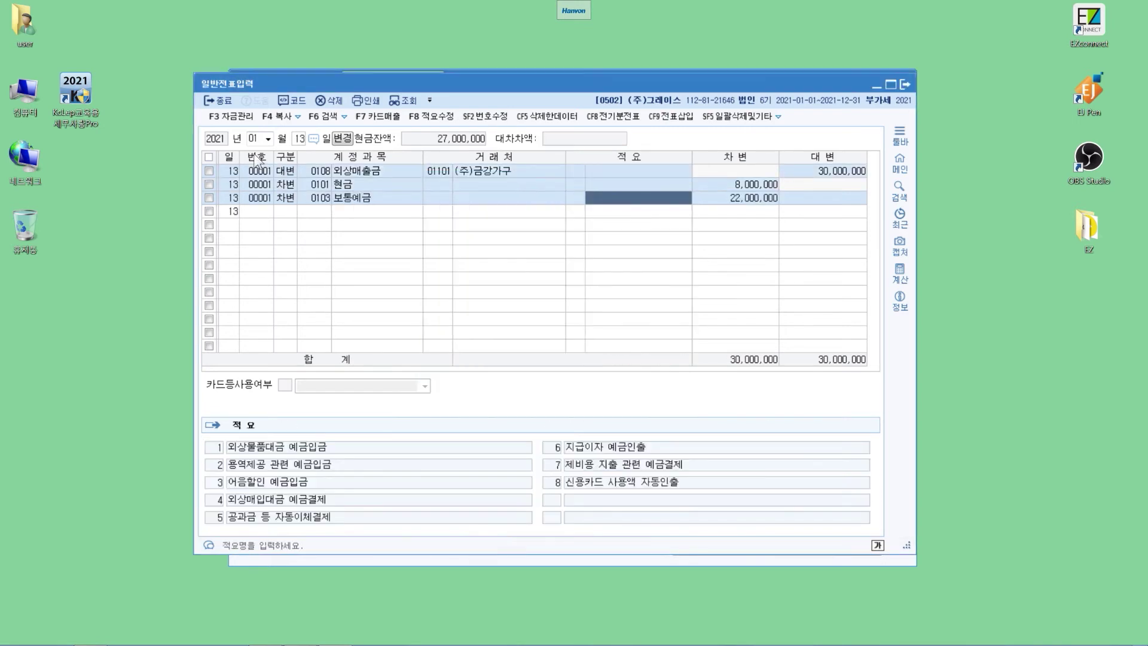
text(10000000)
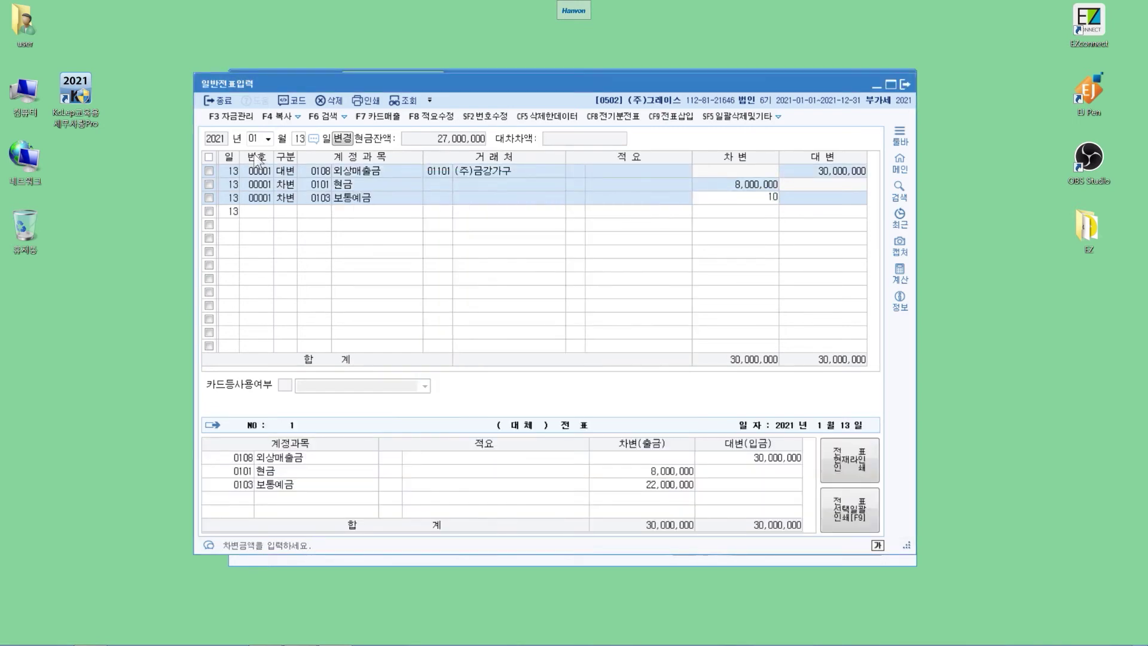
key(Return)
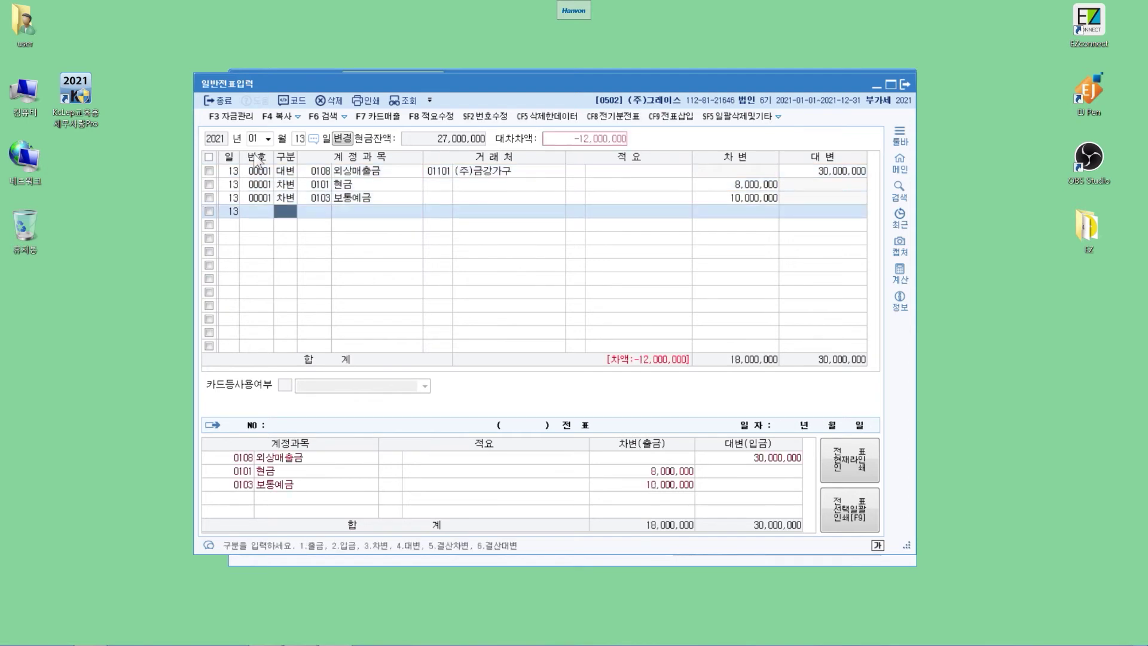
Add a debit (차변) row for 0110 받을어음 with counterparty 01101 (주)금강가구, a blank description, and the balancing amount of 12,000,000.
text(3)
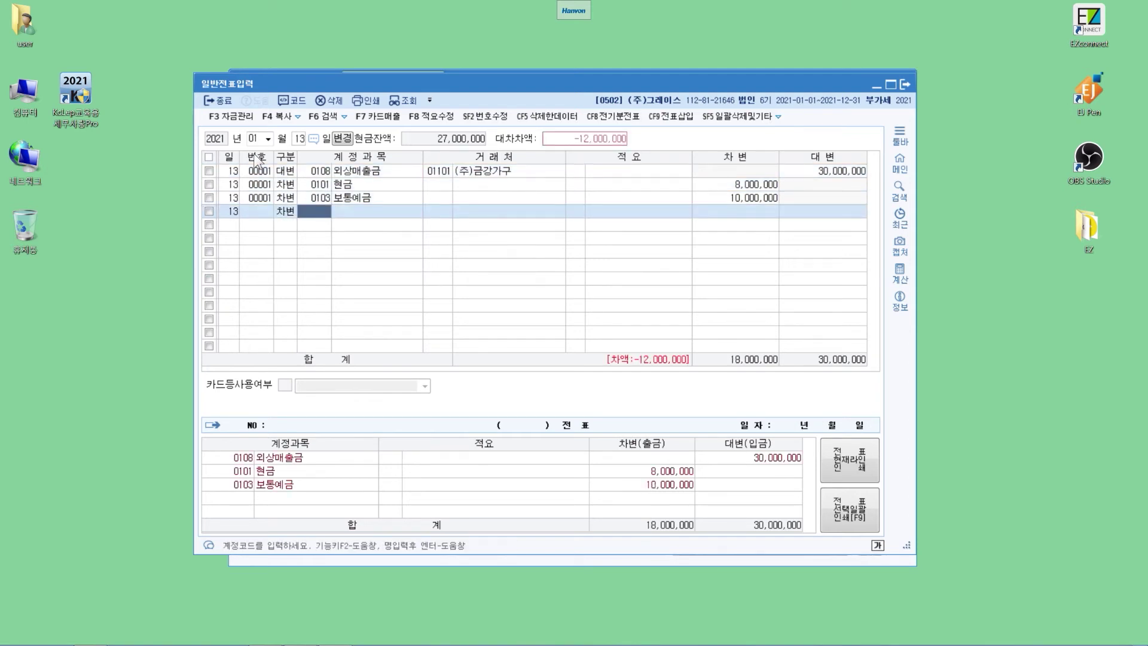
text(받을어)
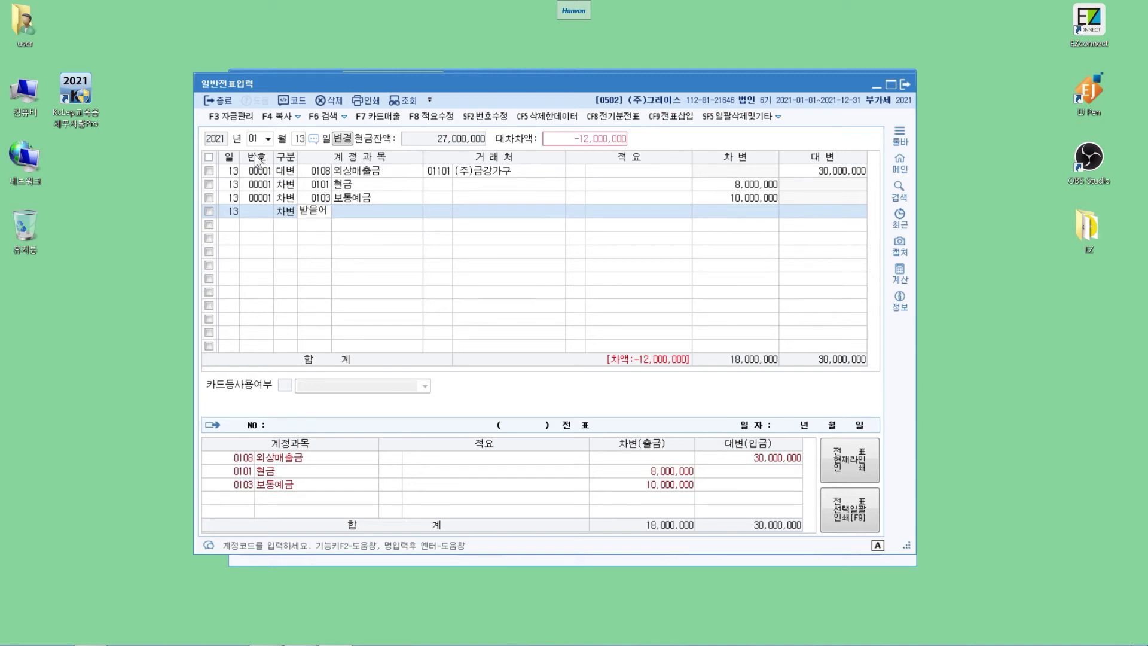
key(Return)
key(Return)
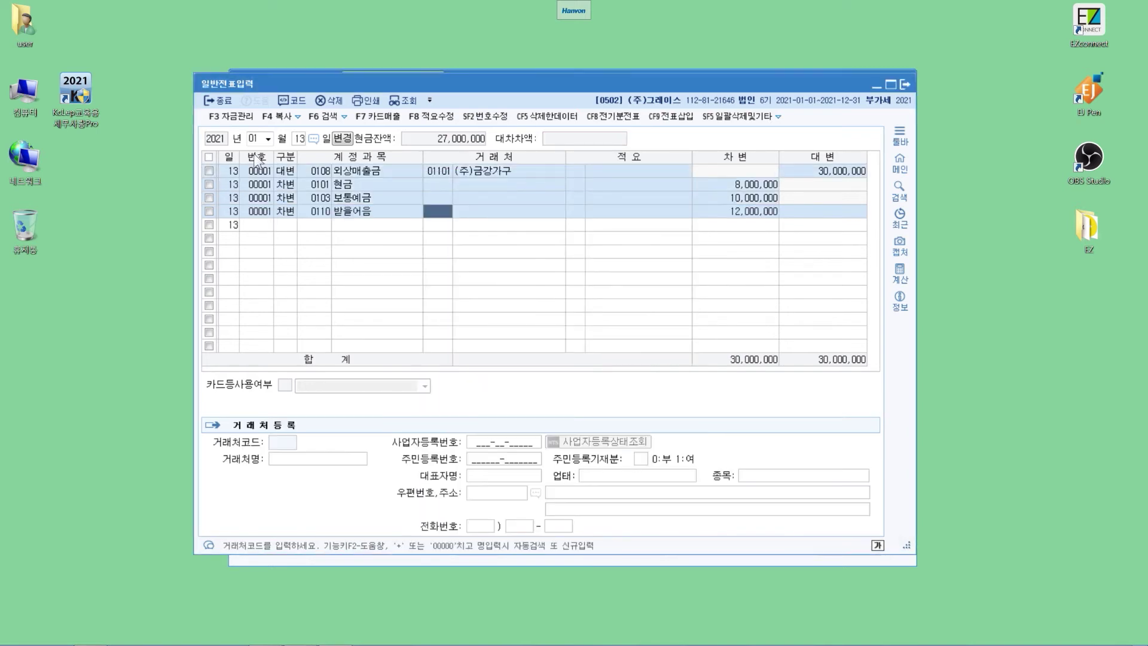
text(1101)
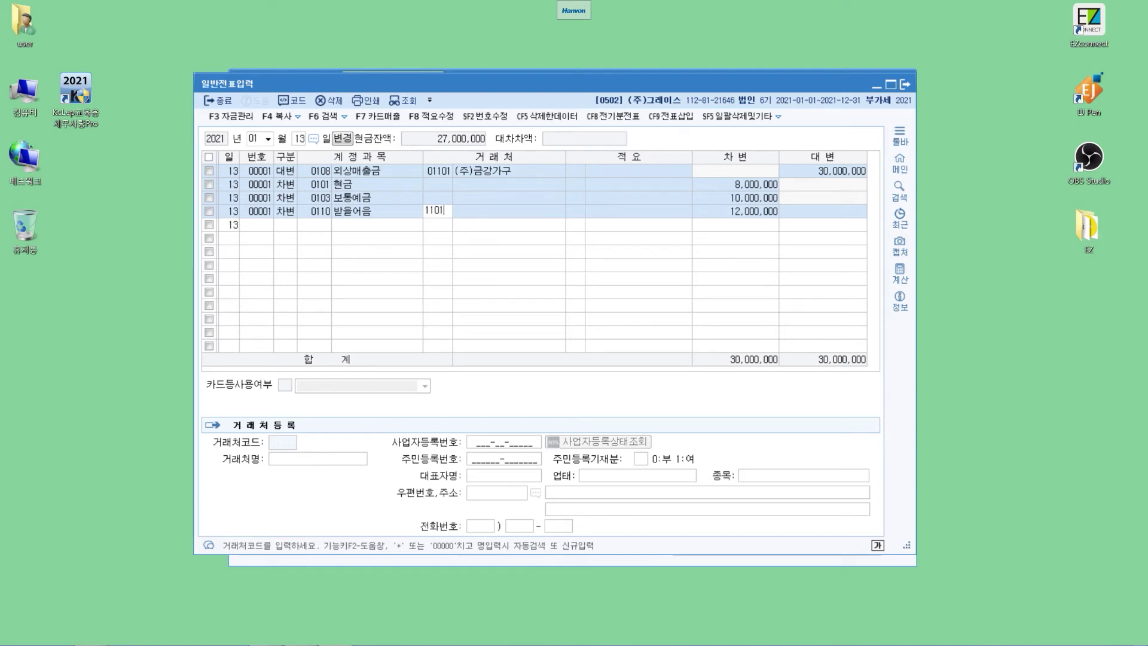
key(Return)
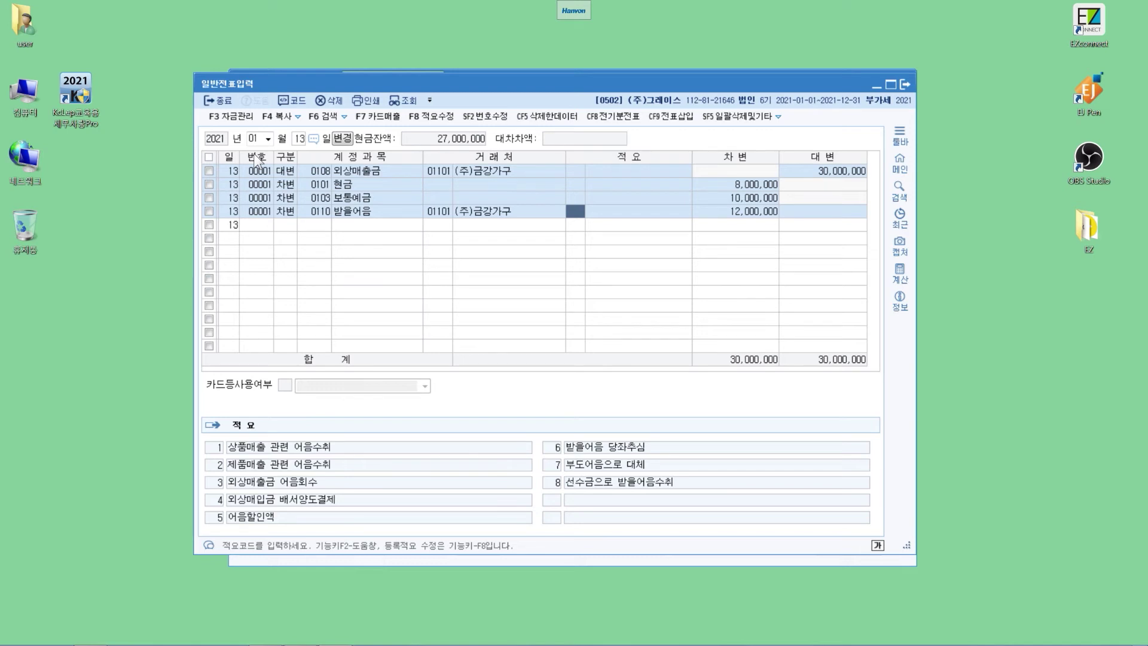
key(Return)
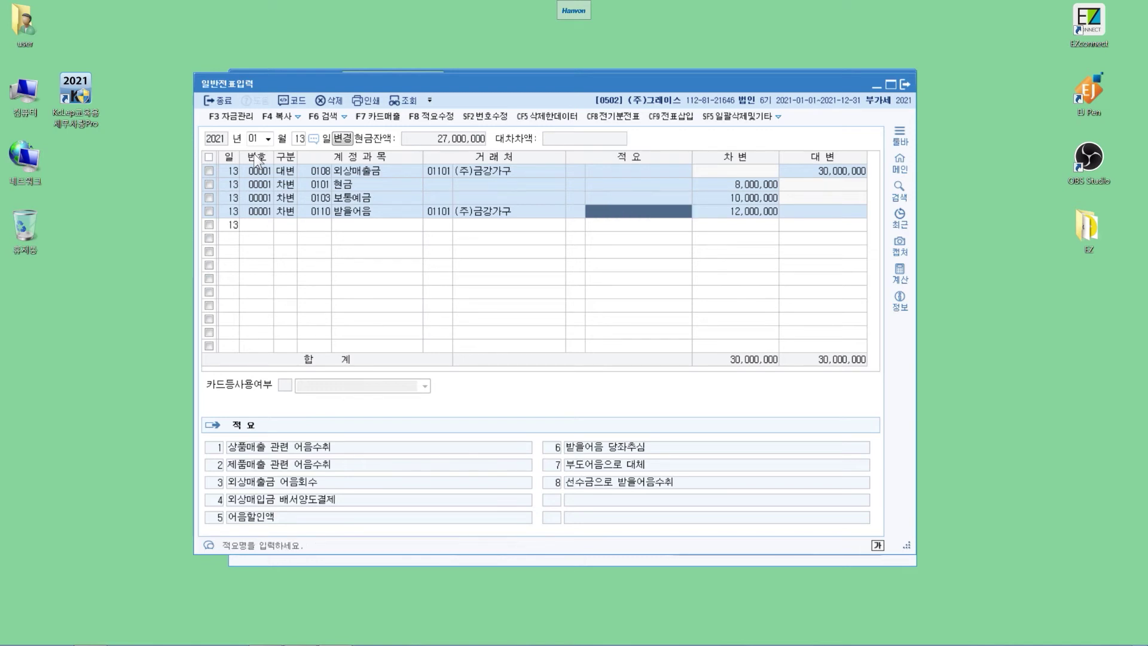
key(Return)
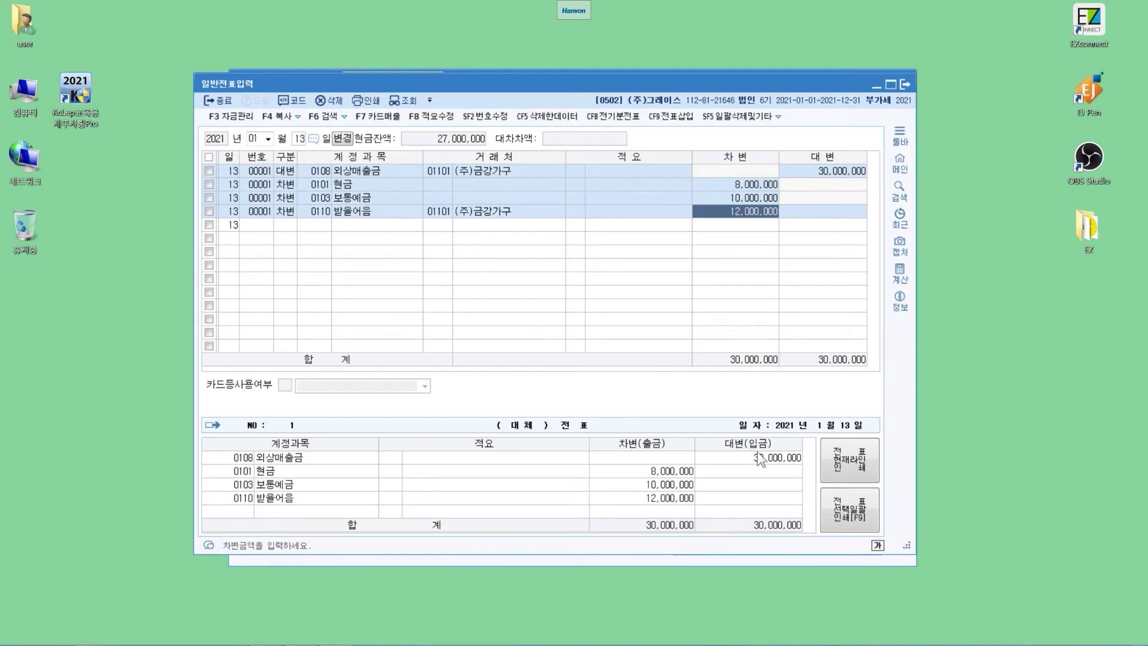
key(Return)
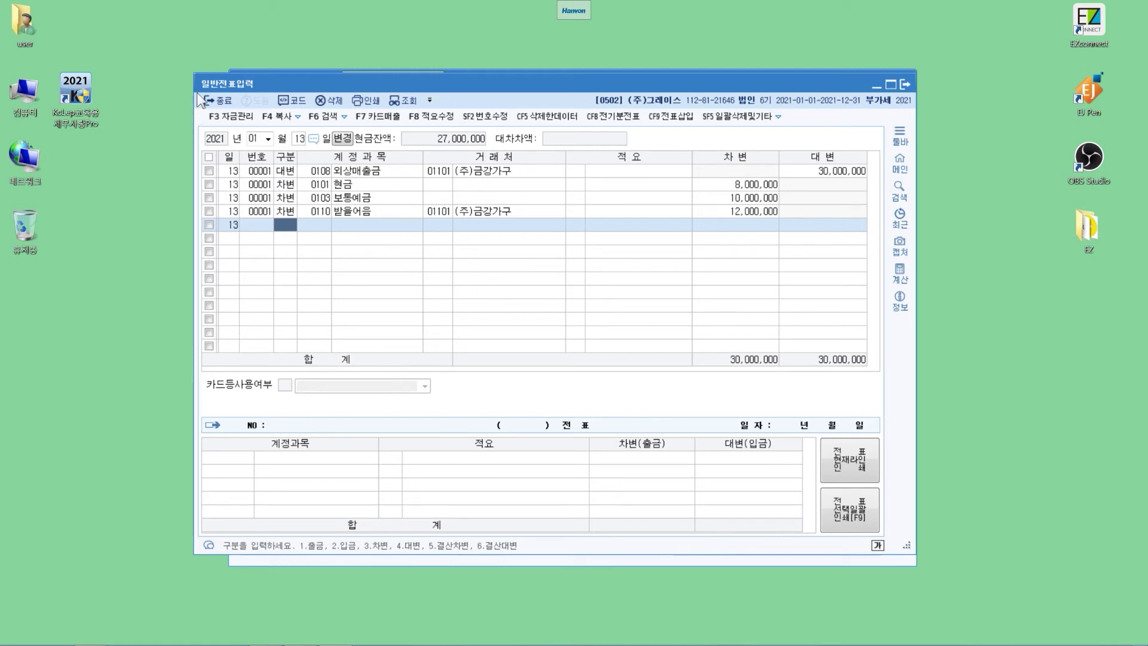
Leave the completed January 13 voucher and switch the entry date to January 16.
key(Escape)
text(16)
key(Return)
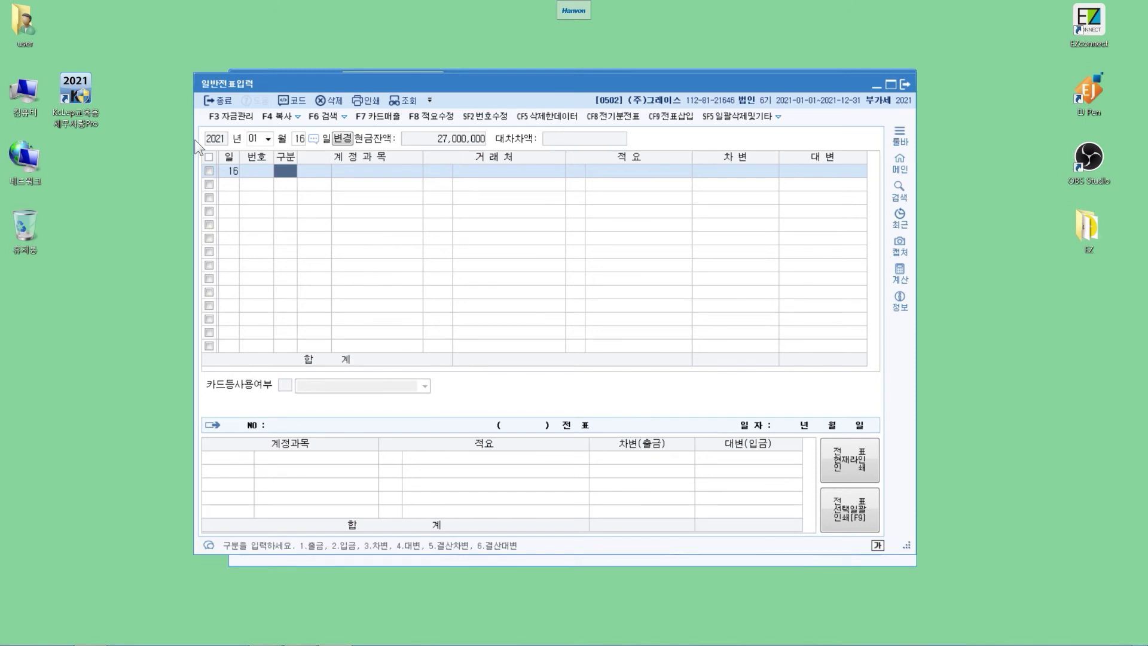
Add a credit (대변) row for 0108 외상매출금 with counterparty 01102 (주)대강, a blank description, and an amount of 3,200,000.
text(4)
key(Return)
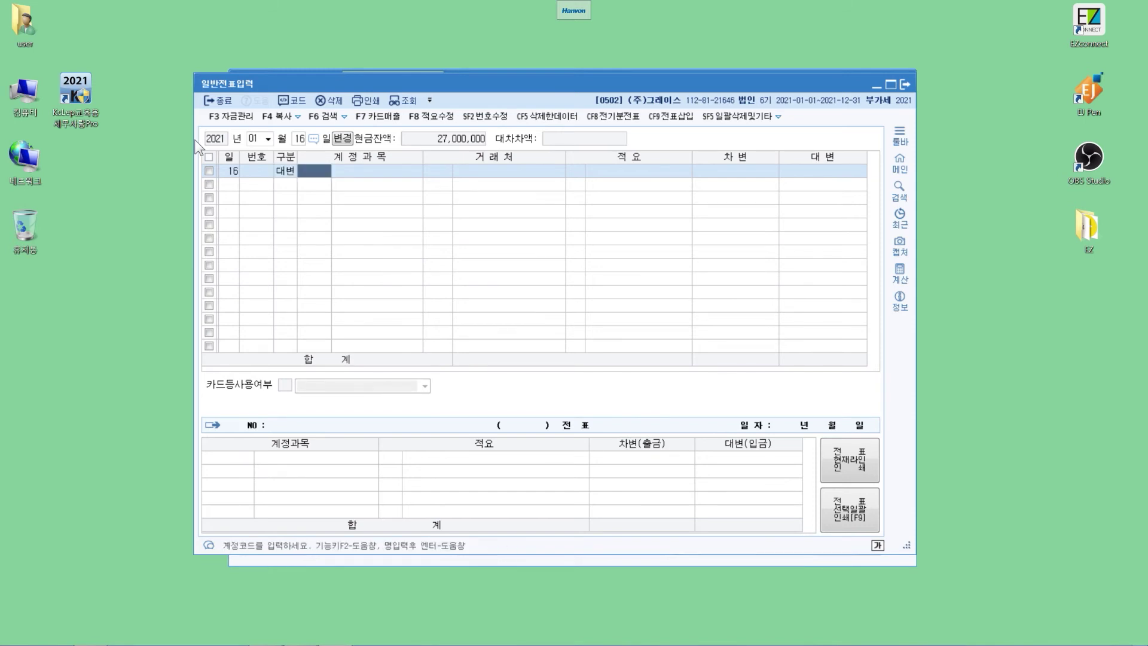
text(외상매)
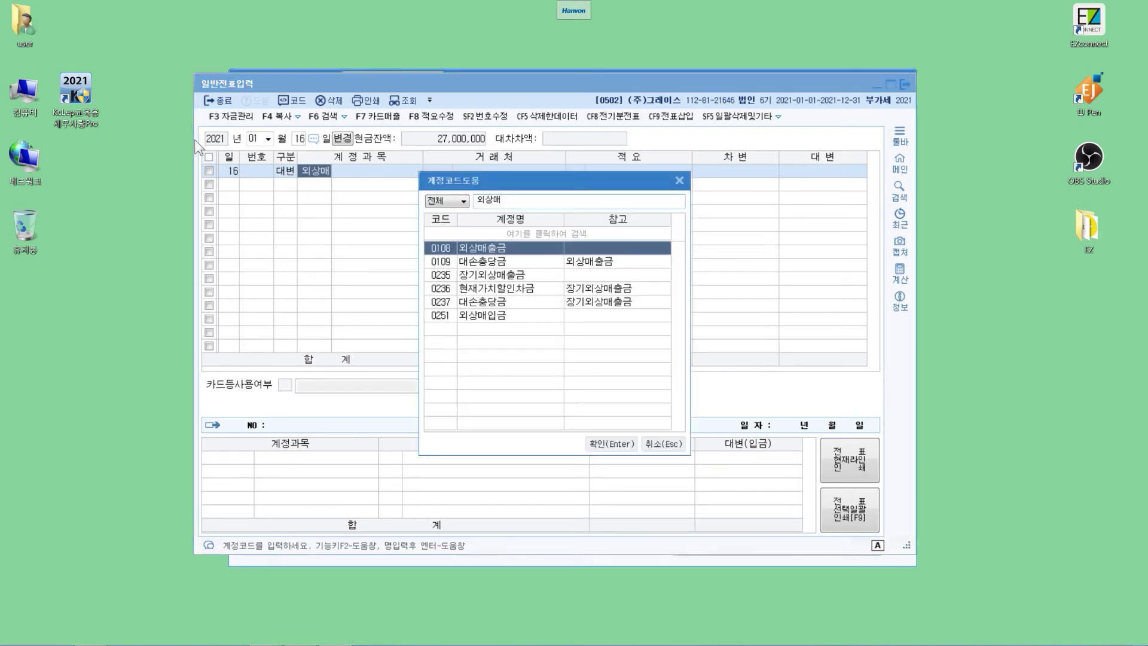
key(Return)
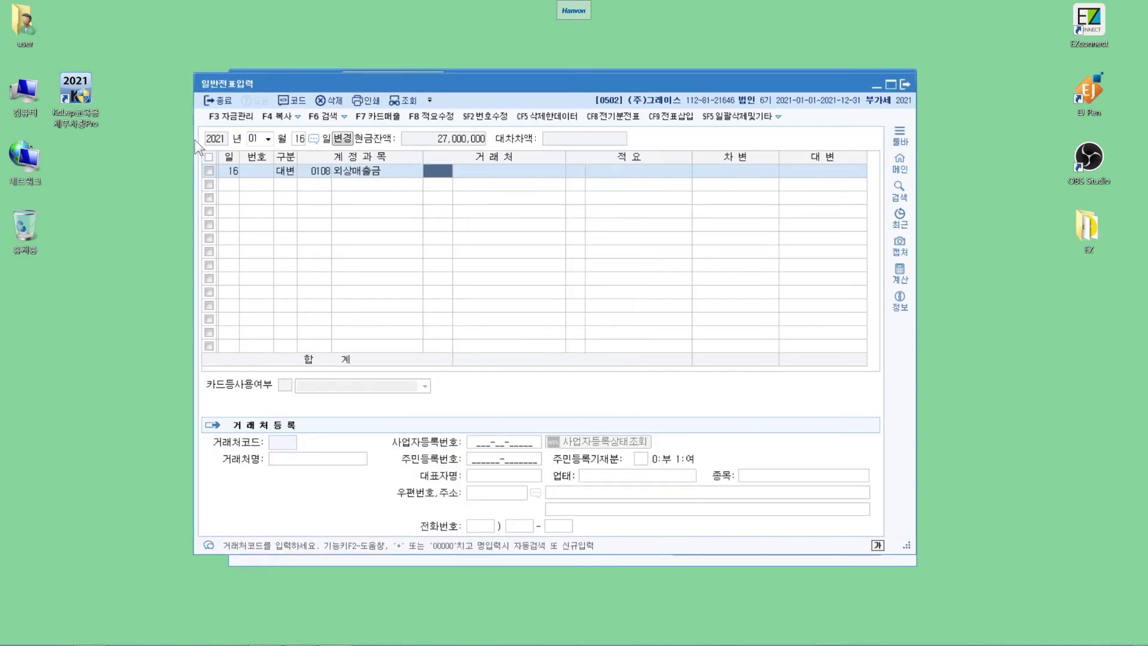
text(대강)
key(Return)
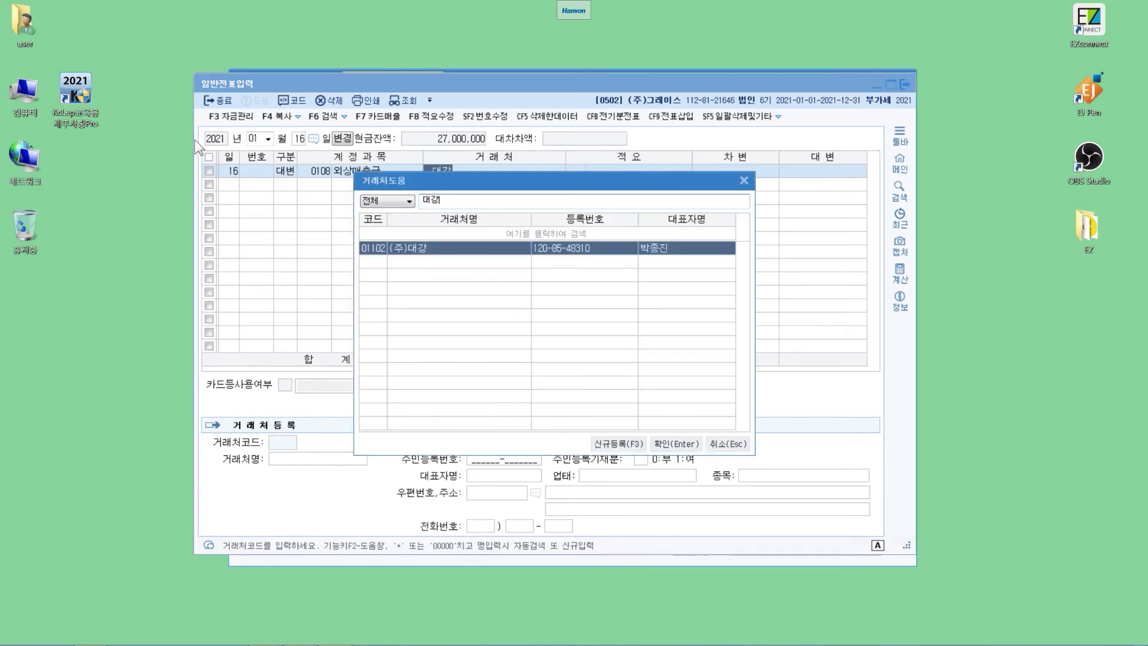
key(Return)
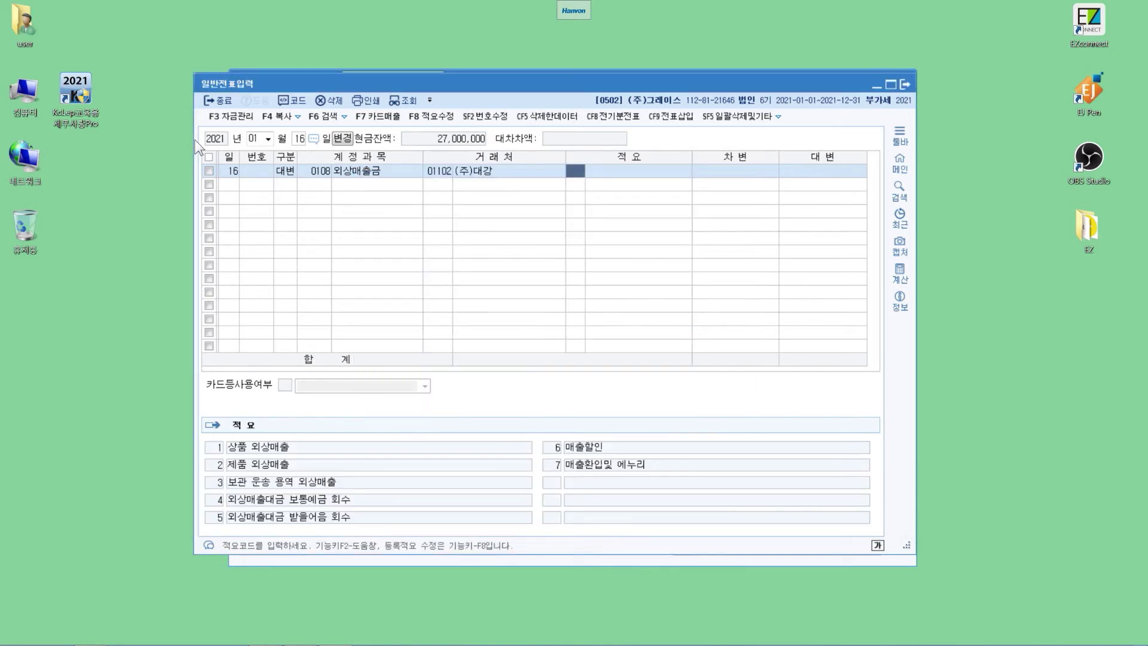
key(Return)
key(Return)
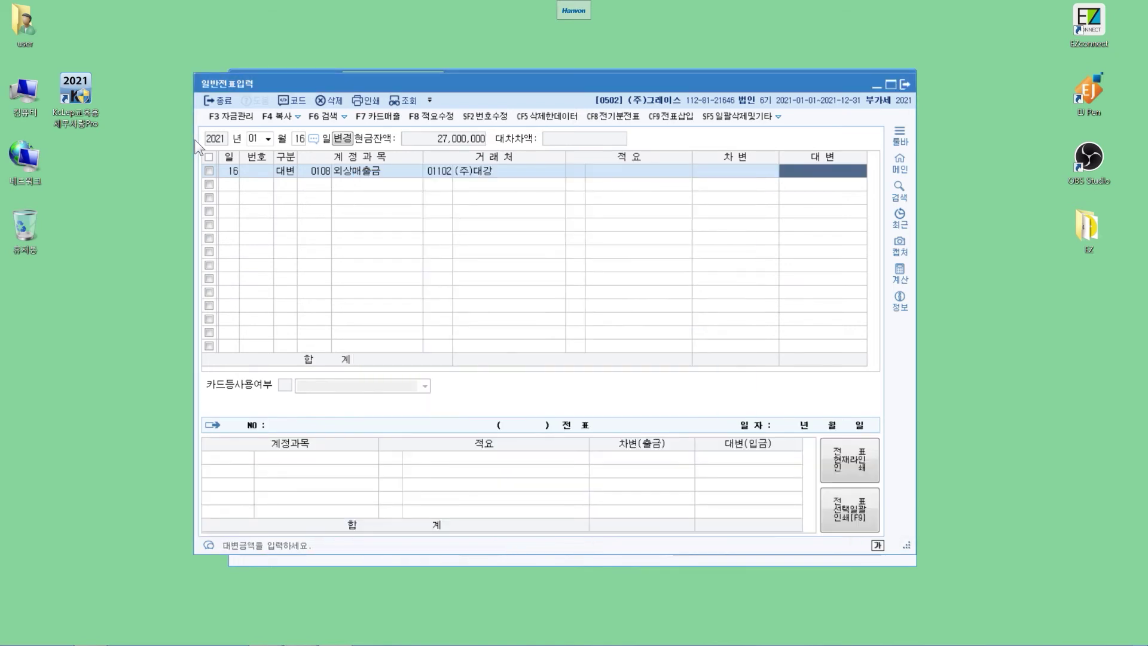
text(3200000)
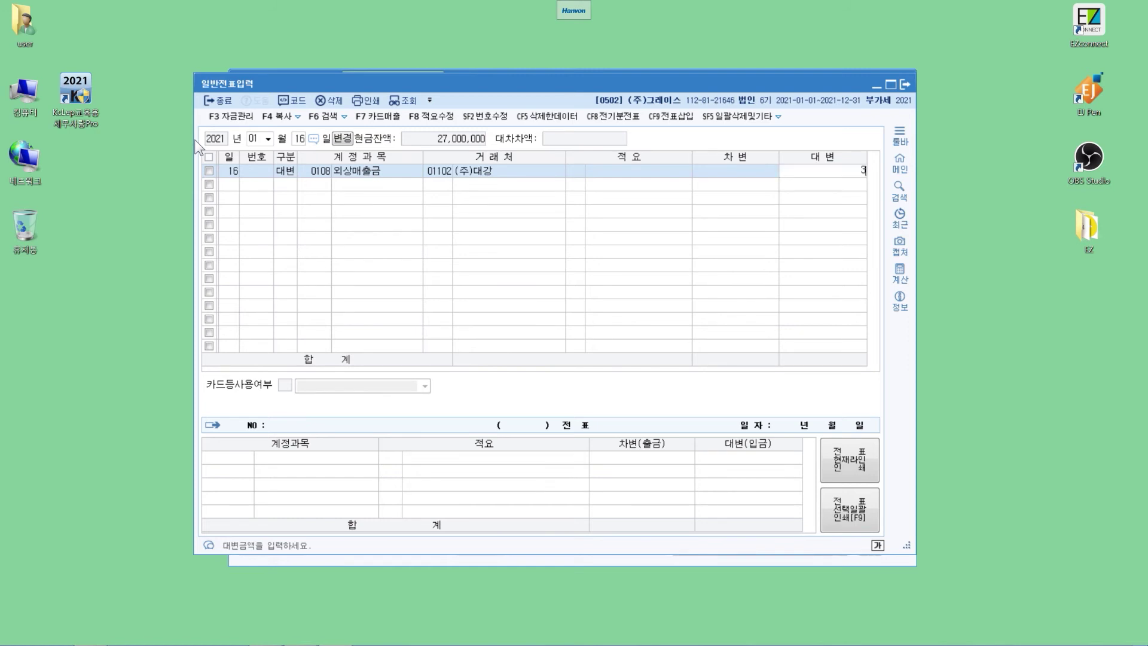
key(Return)
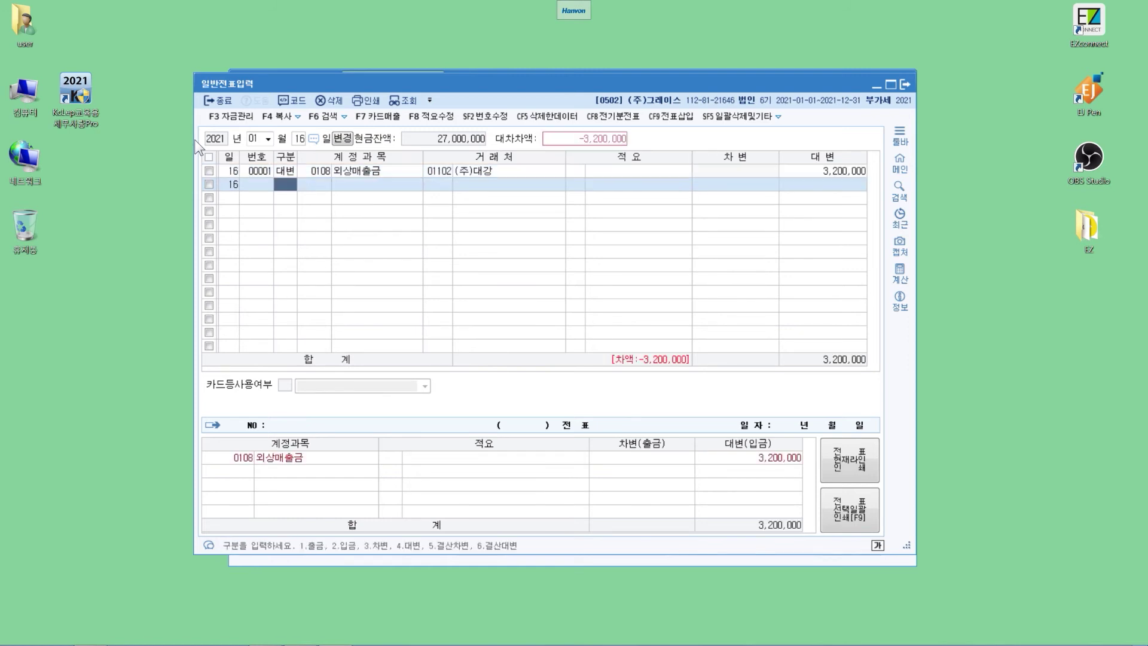
Add a debit (차변) row for 0406 매출할인 (제품매출) with no counterparty or description and an amount of 64,000.
text(3)
text(매출할)
key(Return)
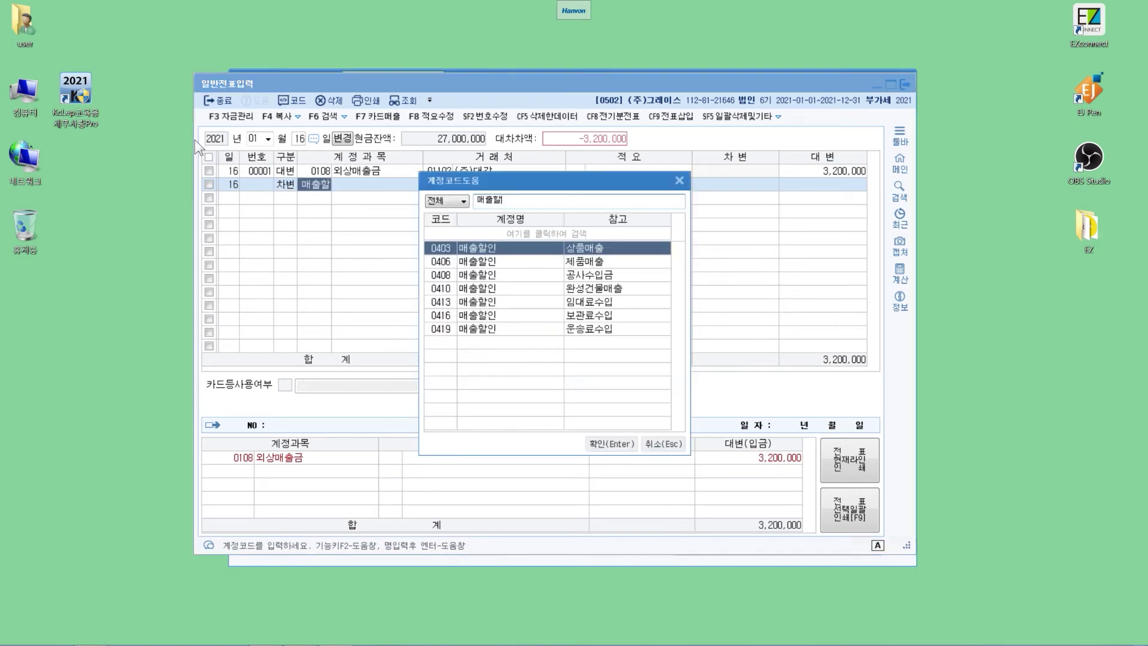
key(Down)
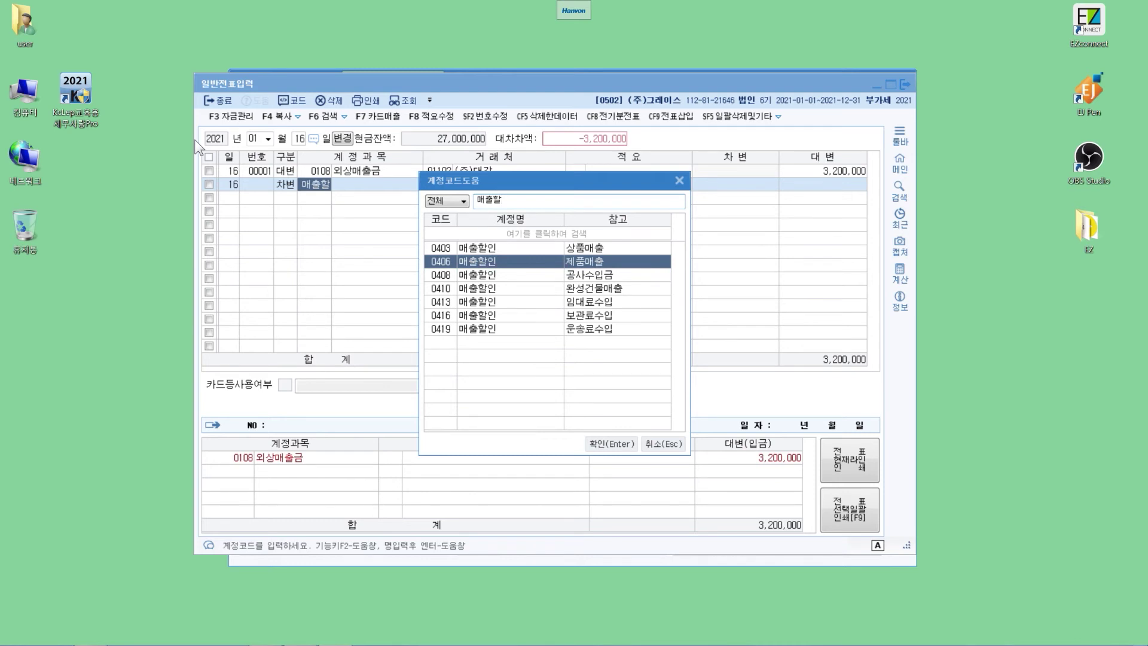
key(Return)
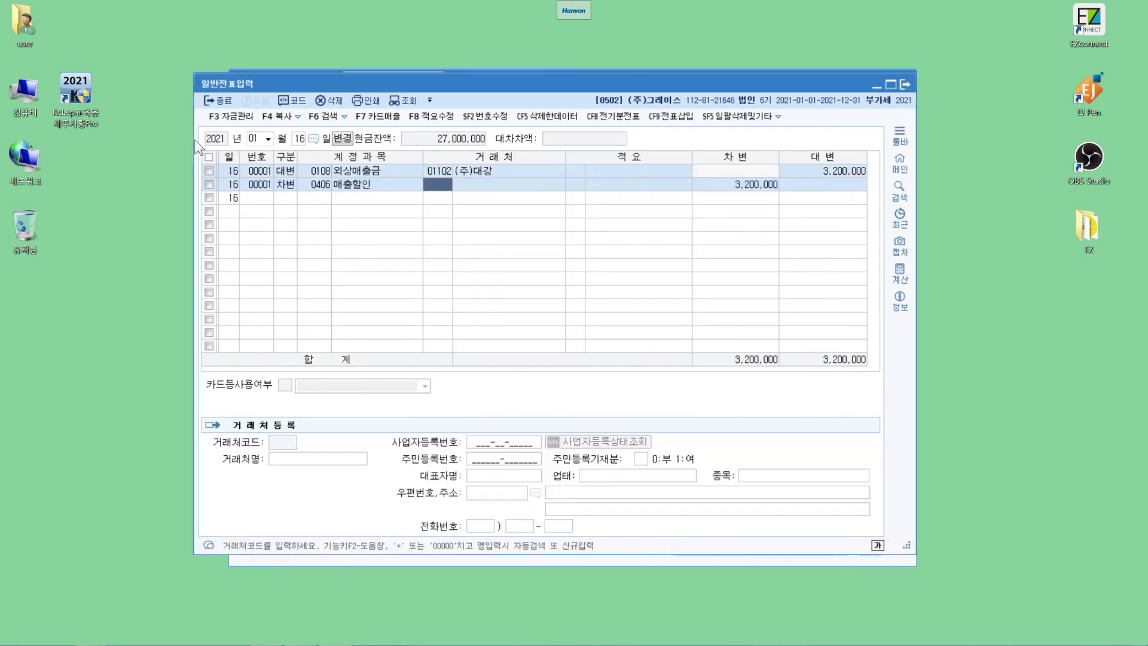
key(Return)
key(Return)
key(Return)
key(Return)
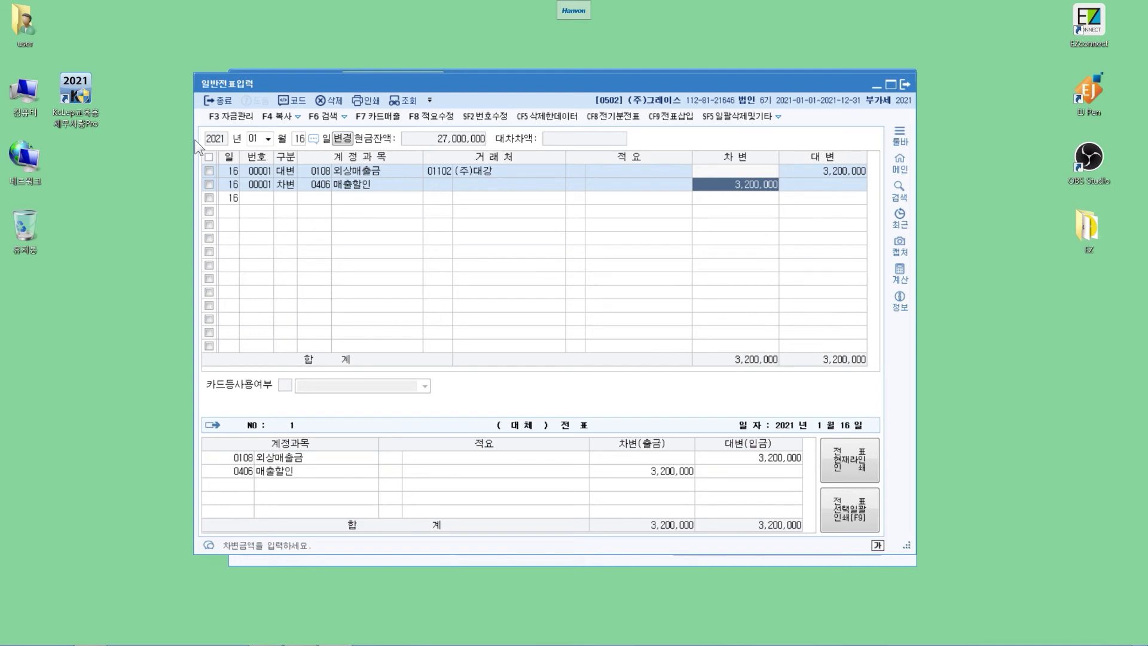
text(640000)
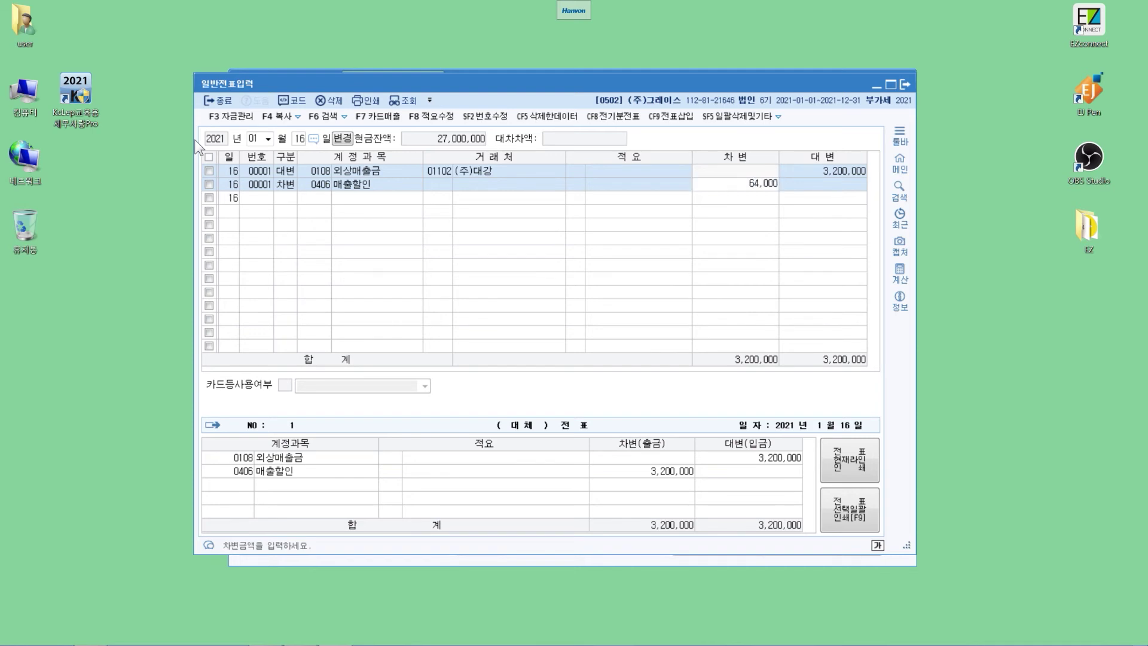
key(Return)
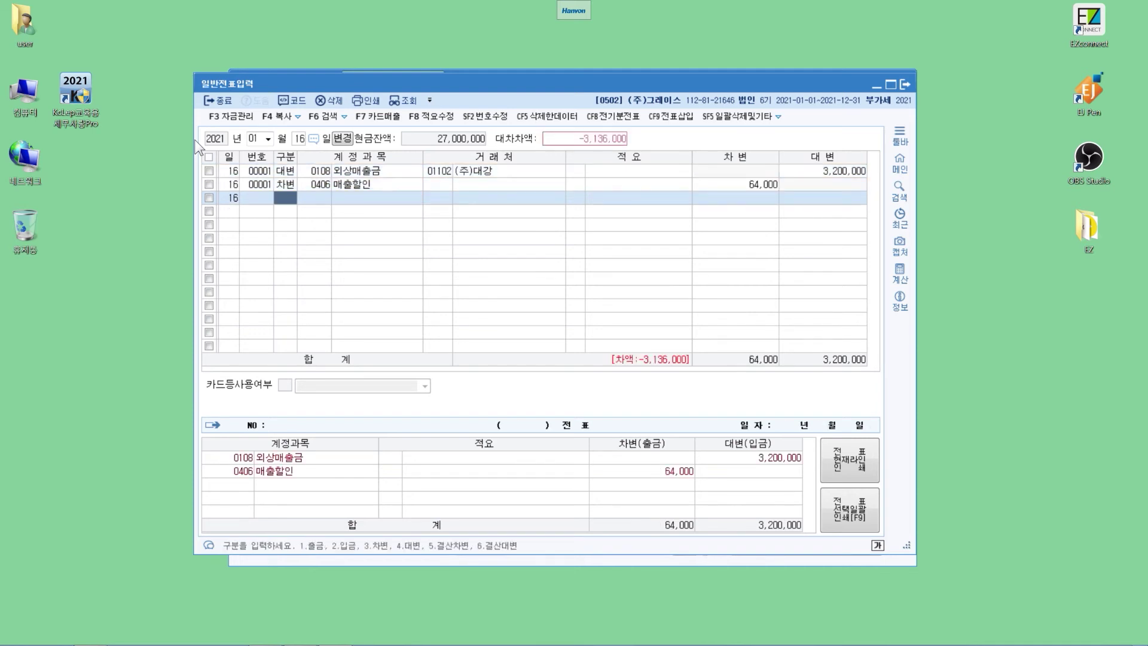
Add a debit (차변) row for 0103 보통예금 with no counterparty or description and the balancing amount of 3,136,000.
text(3보통예)
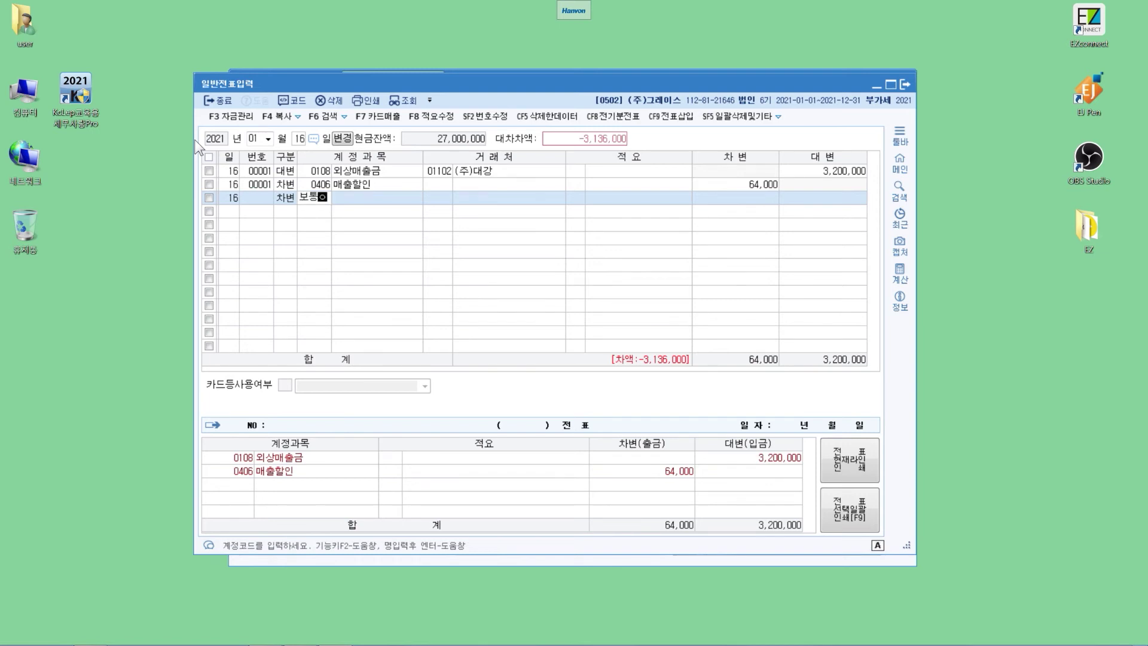
key(Return)
key(Return)
key(Return)
key(Return)
key(Return)
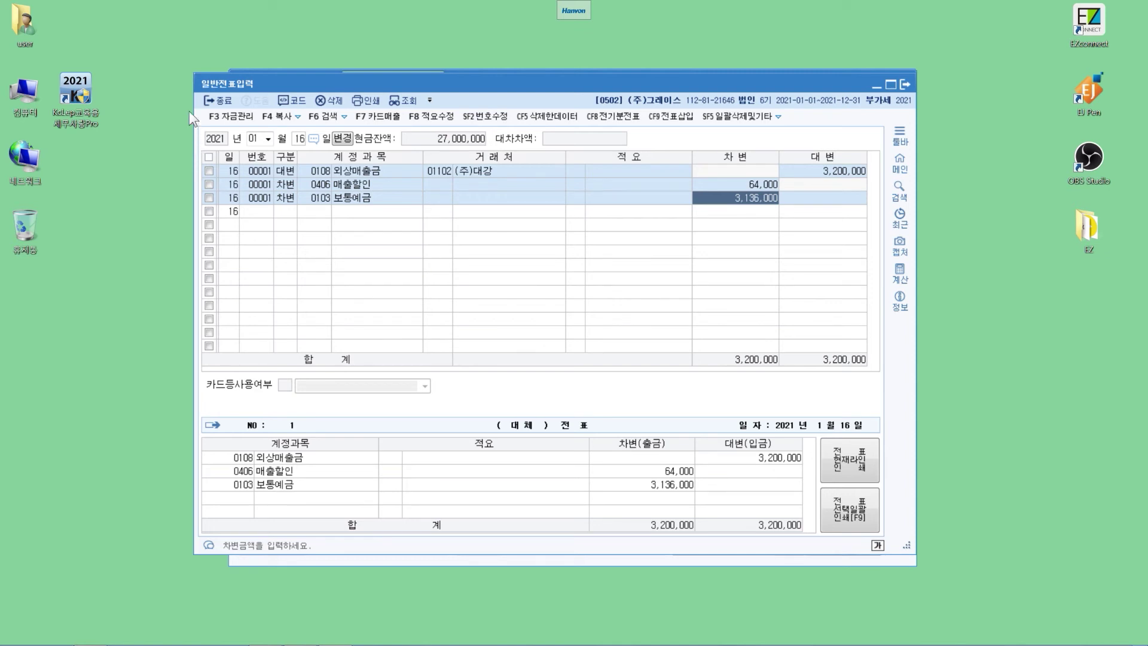
key(Return)
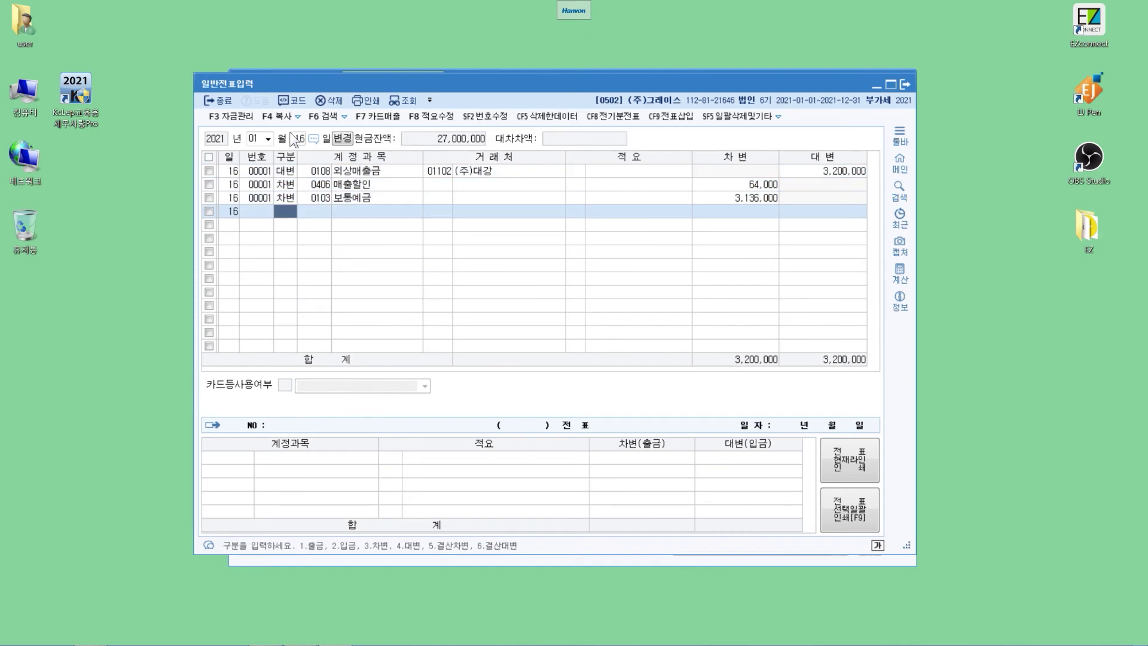
Switch the voucher entry date to January 20.
click(298, 138)
text(20)
key(Return)
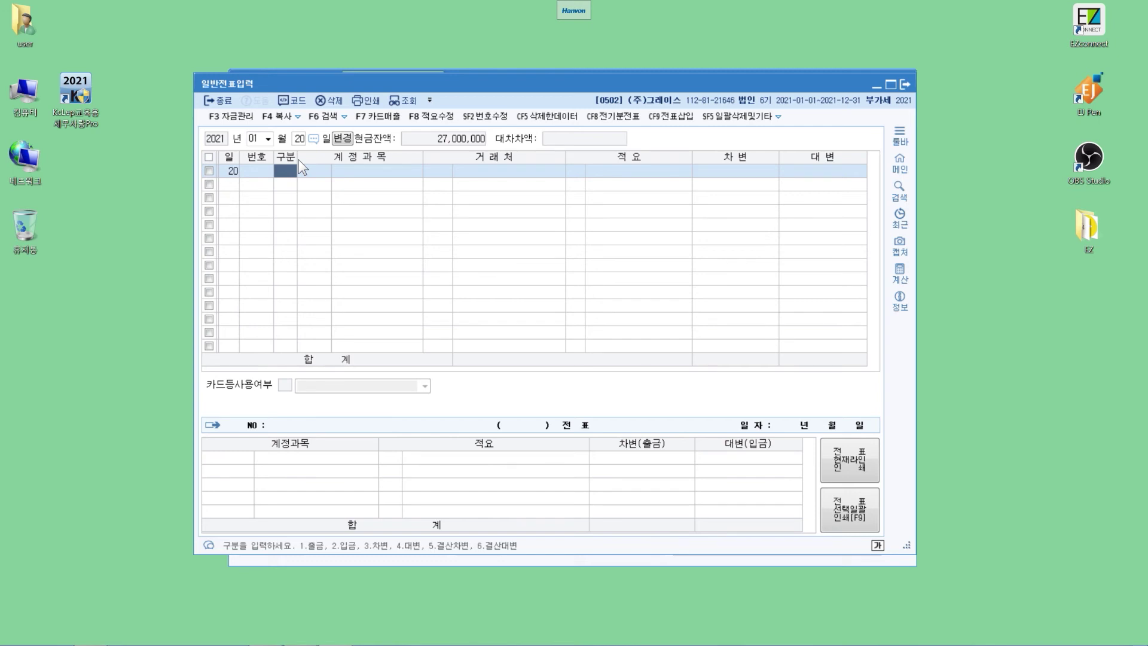
Add a credit (대변) row for 0110 받을어음 with counterparty 01101 (주)금강가구, a blank description, and an amount of 6,000,000.
text(4)
key(Return)
text(받을어)
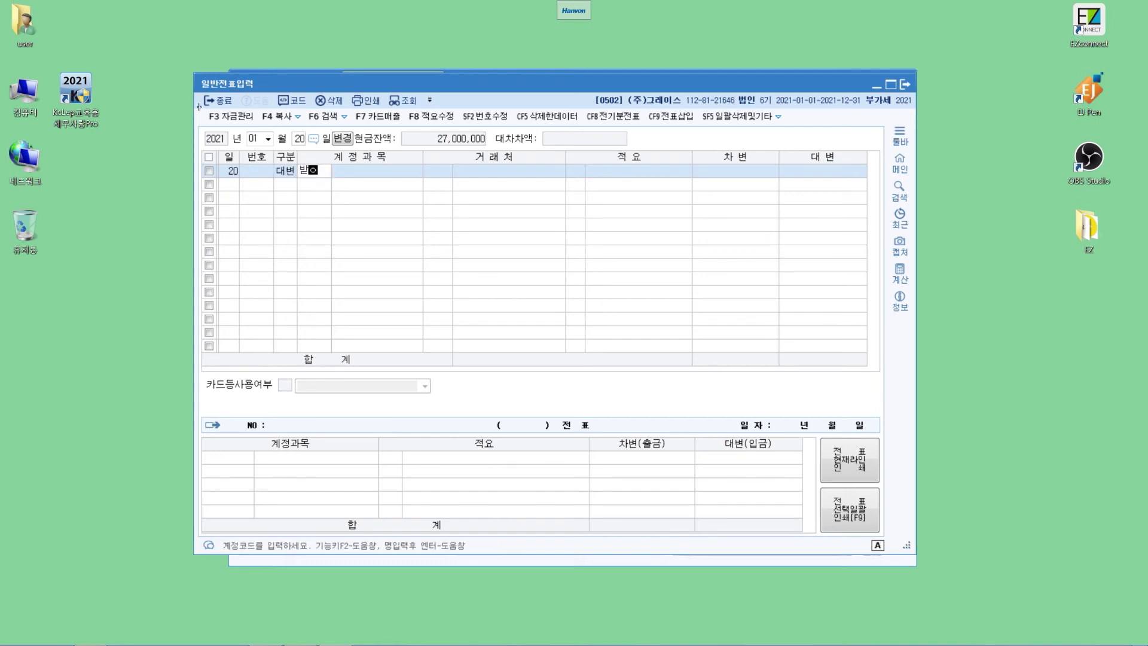
key(Return)
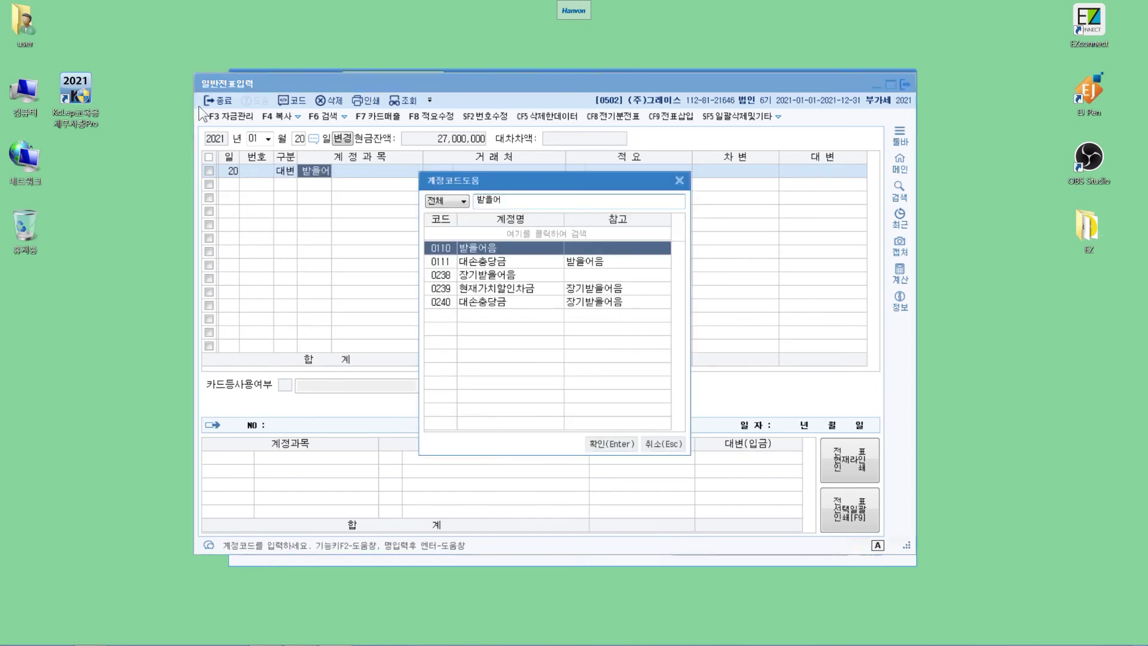
key(Return)
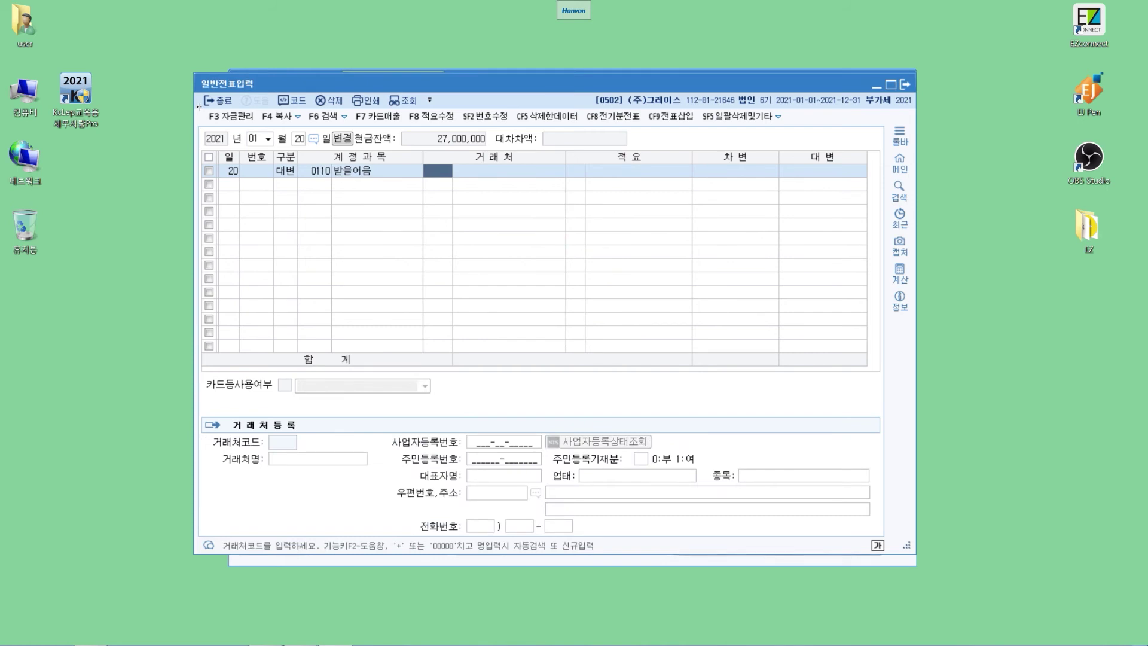
text(금강가)
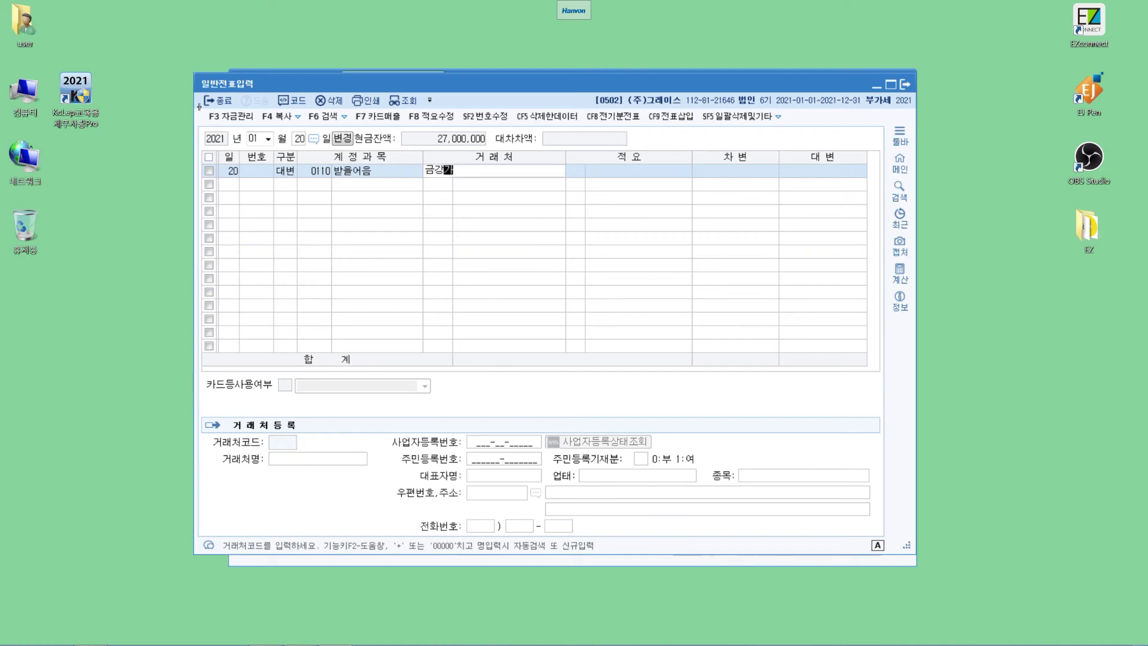
key(Return)
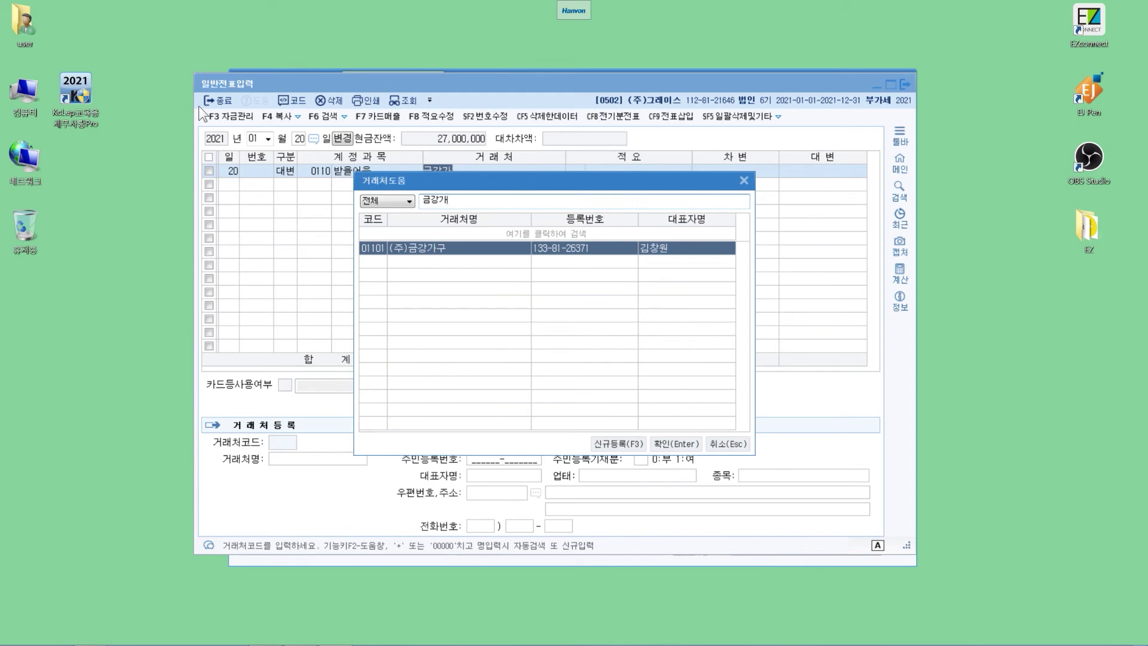
key(Return)
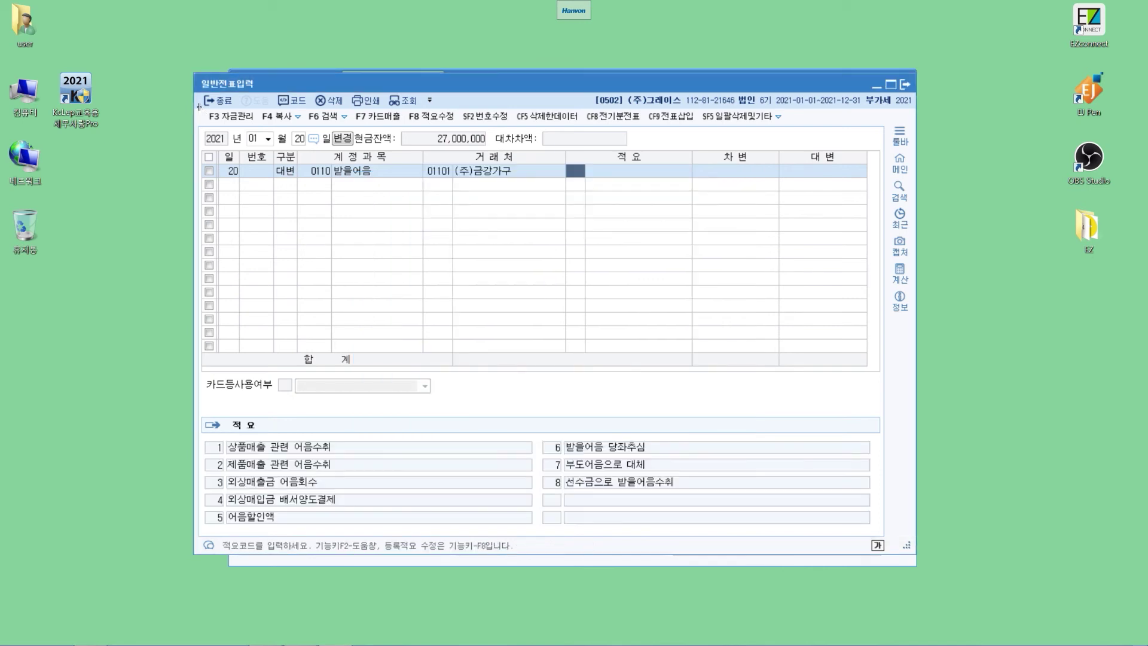
key(Return)
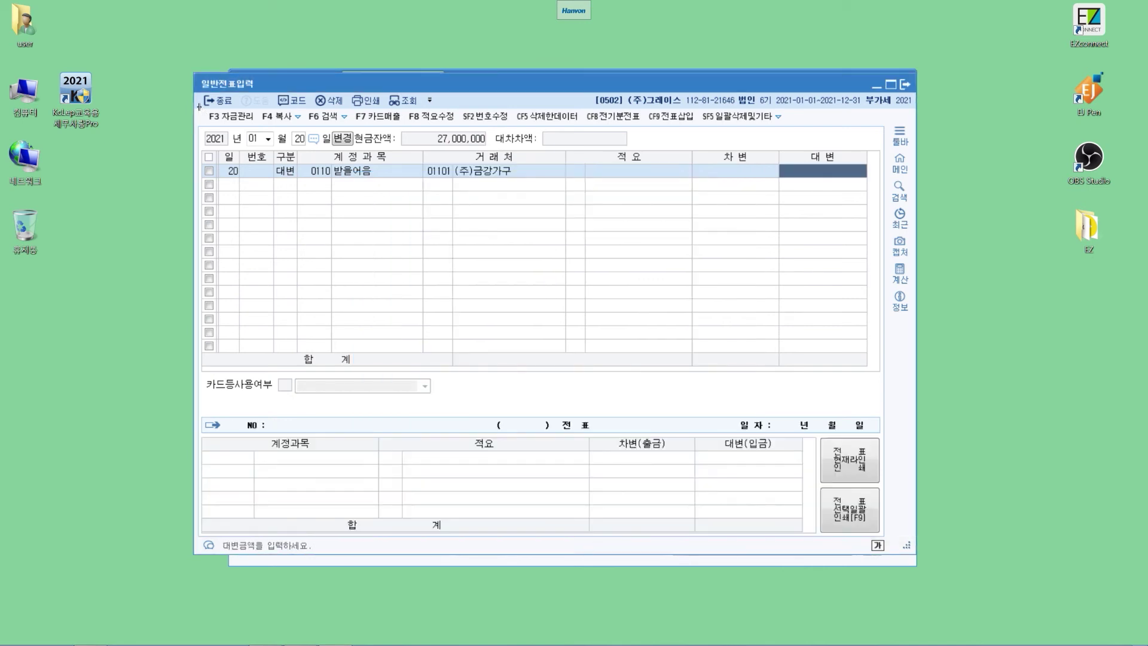
text(6,000,000)
key(Return)
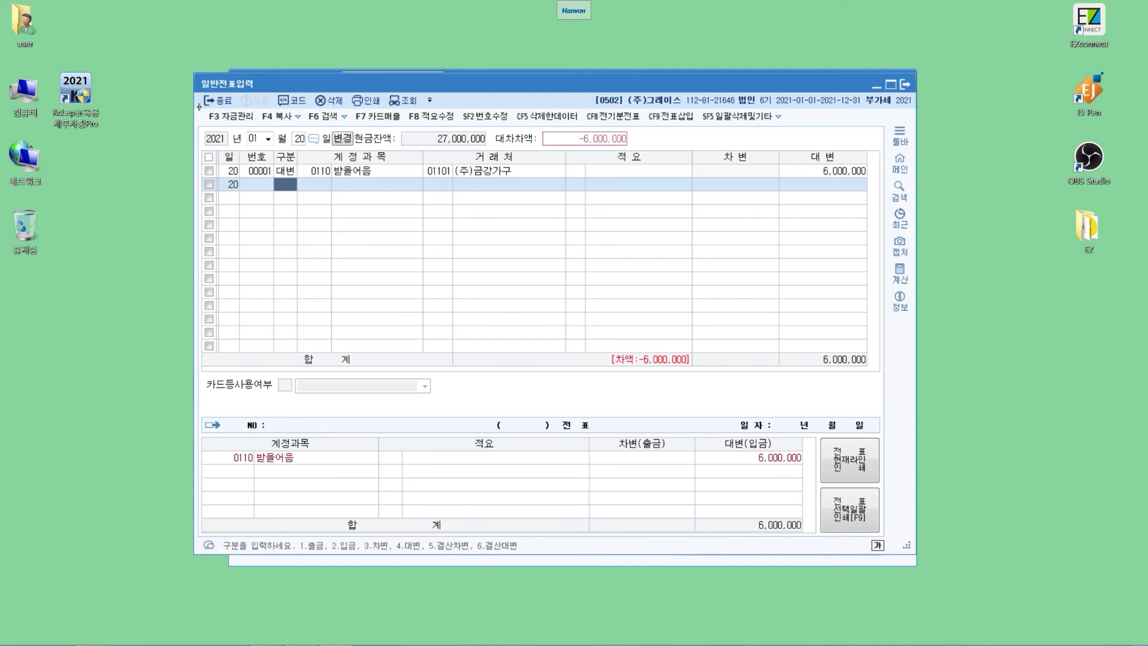
Add a debit (차변) row for 0956 매출채권처분손실 with no counterparty or description and an amount of 120,000.
text(3매출채)
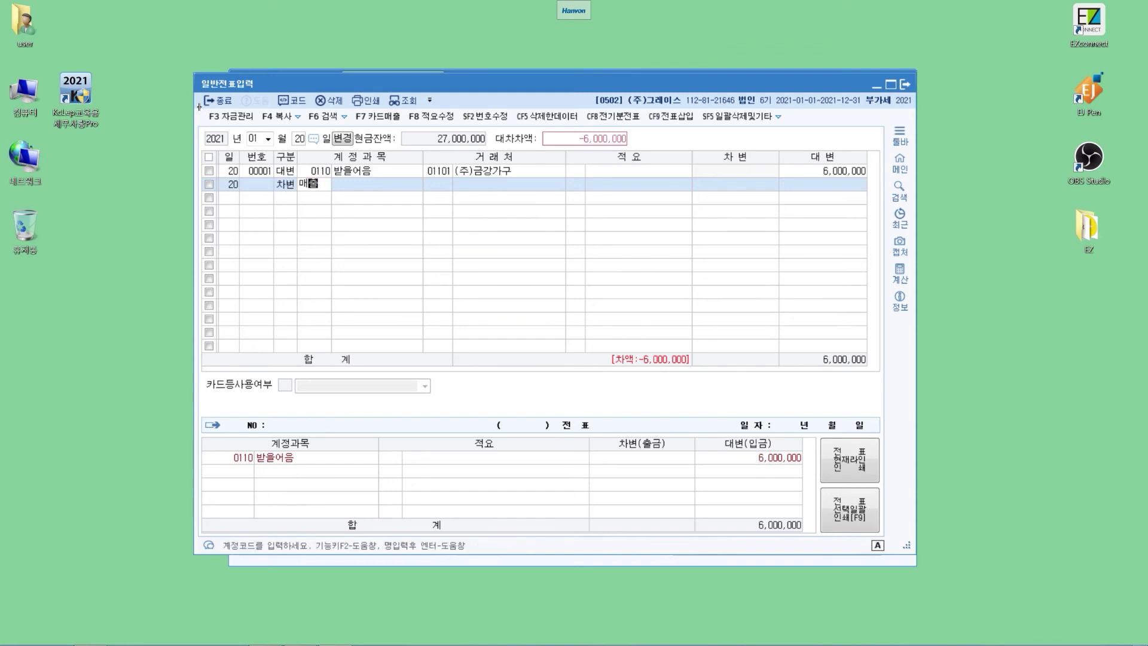
key(Return)
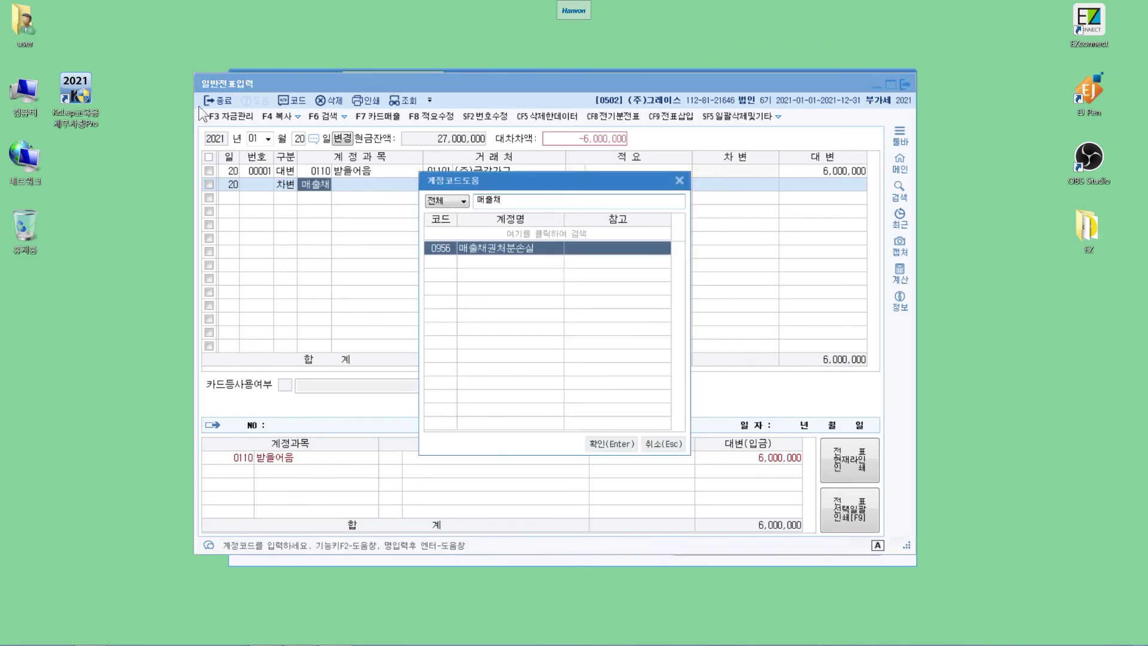
key(Return)
key(Return)
key(Return)
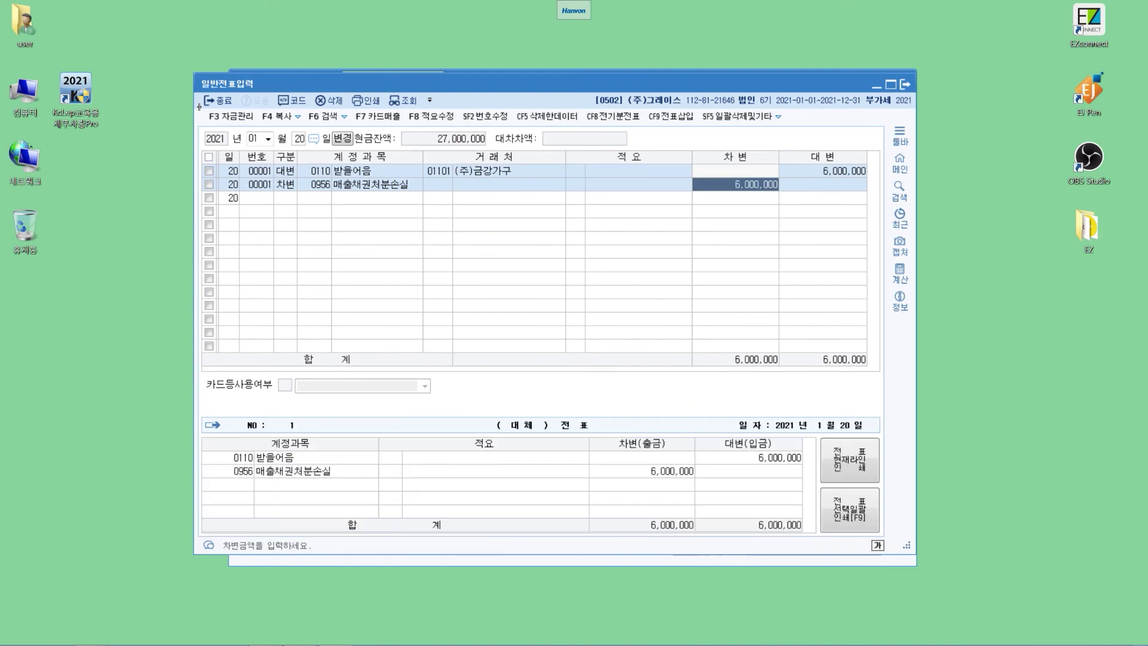
text(120000)
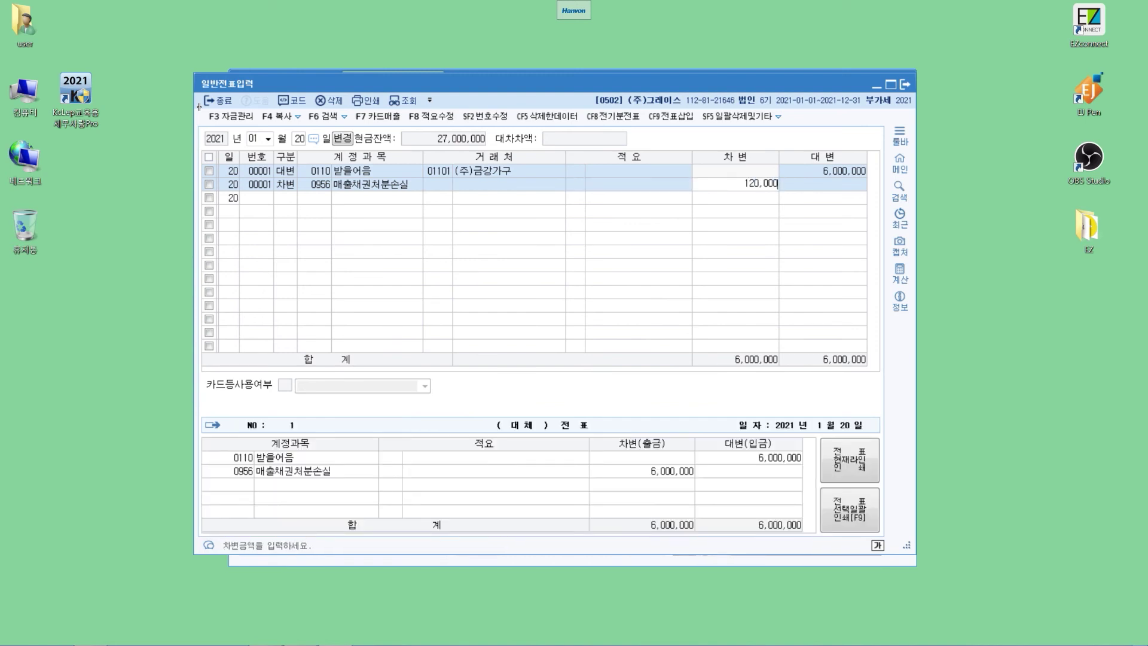
key(Return)
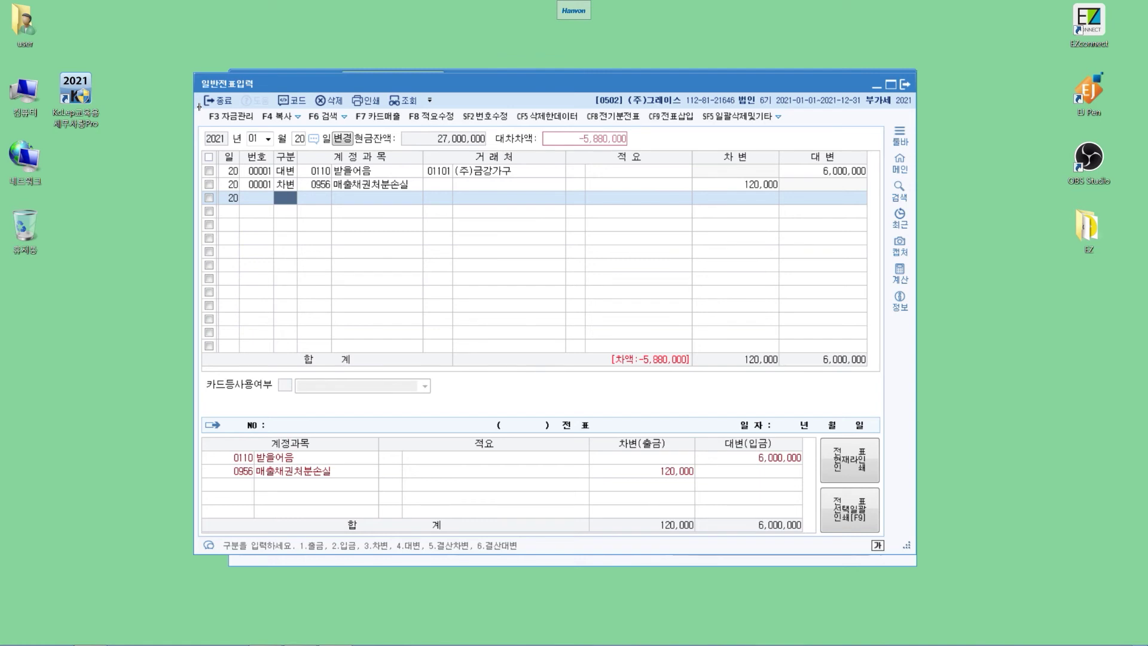
Add a debit (차변) row for 0103 보통예금 with no counterparty or description and the balancing amount of 5,880,000.
text(3)
key(Return)
text(보통ㅇㅖ)
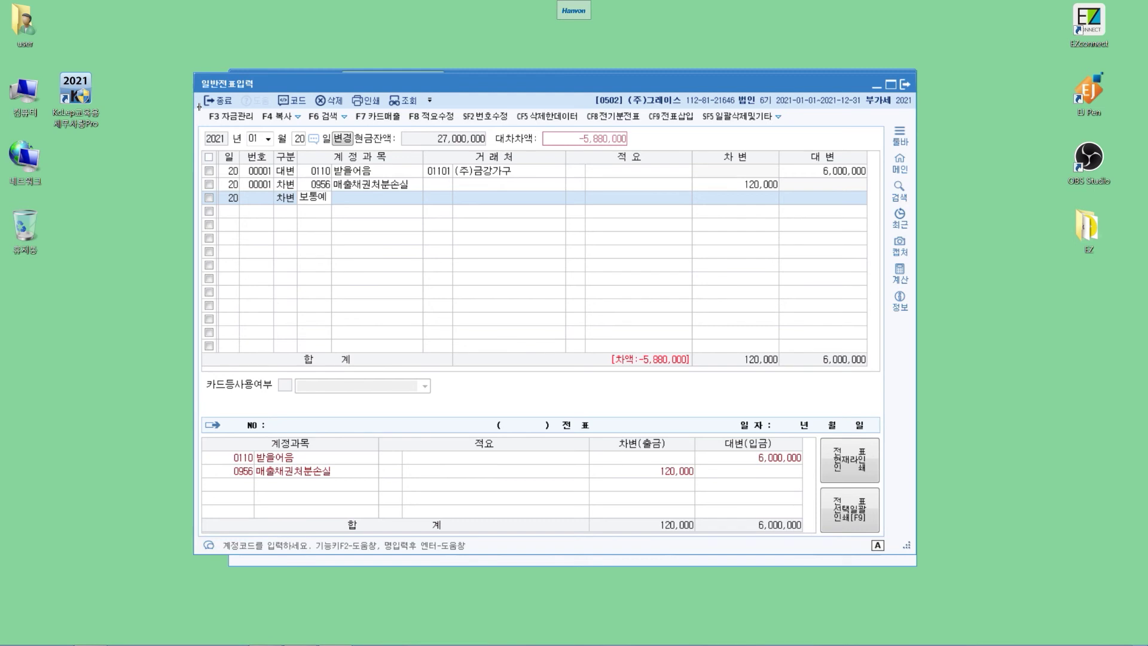
key(Return)
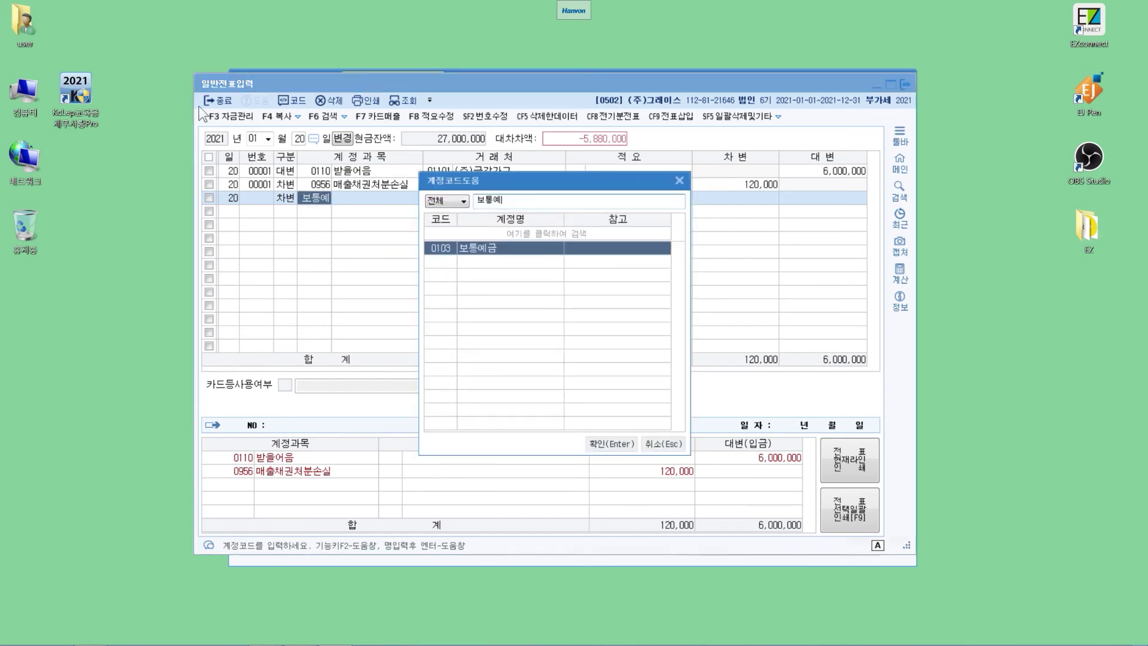
key(Return)
key(Return)
key(Return)
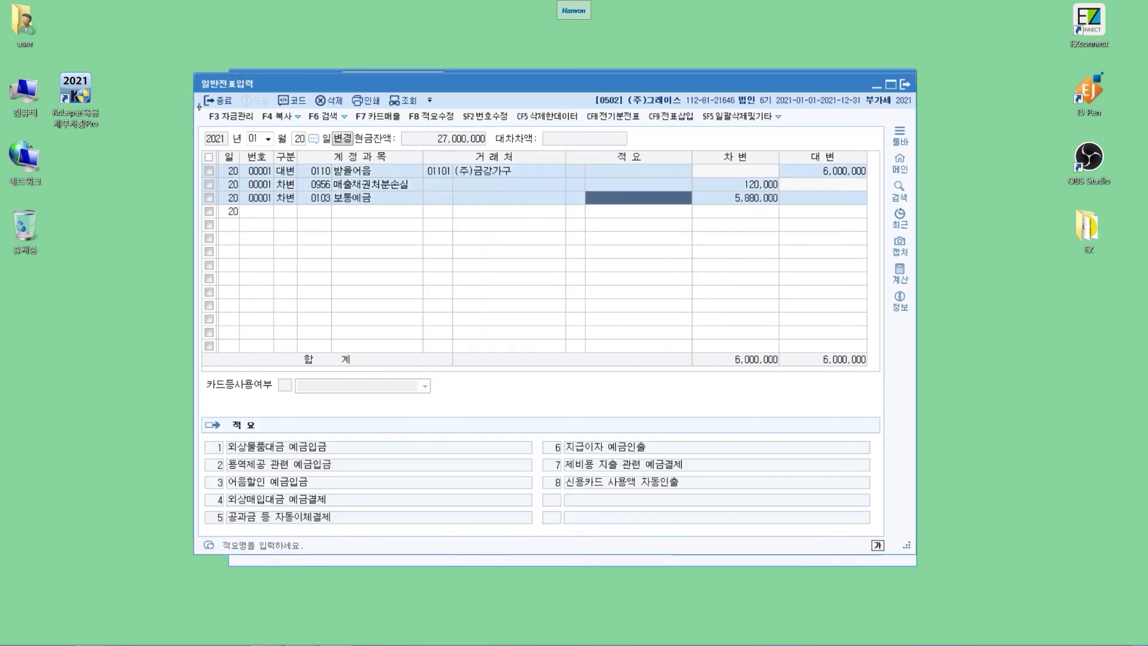
key(Return)
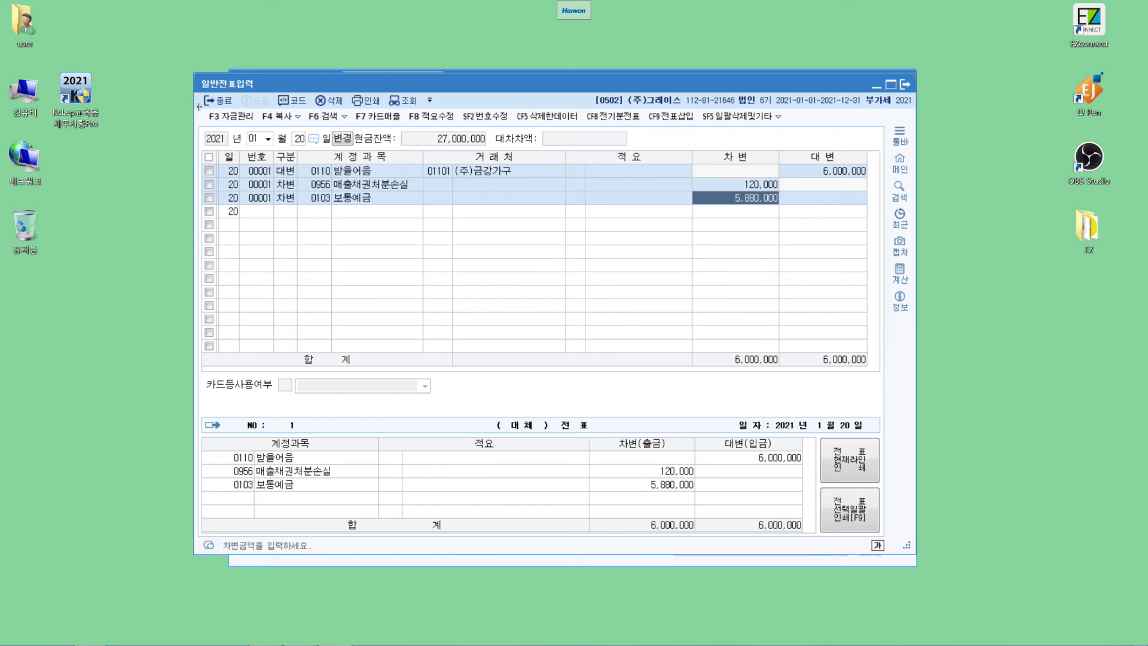
Complete the 보통예금 row of the January 20 voucher and switch the voucher entry date to January 27.
key(Return)
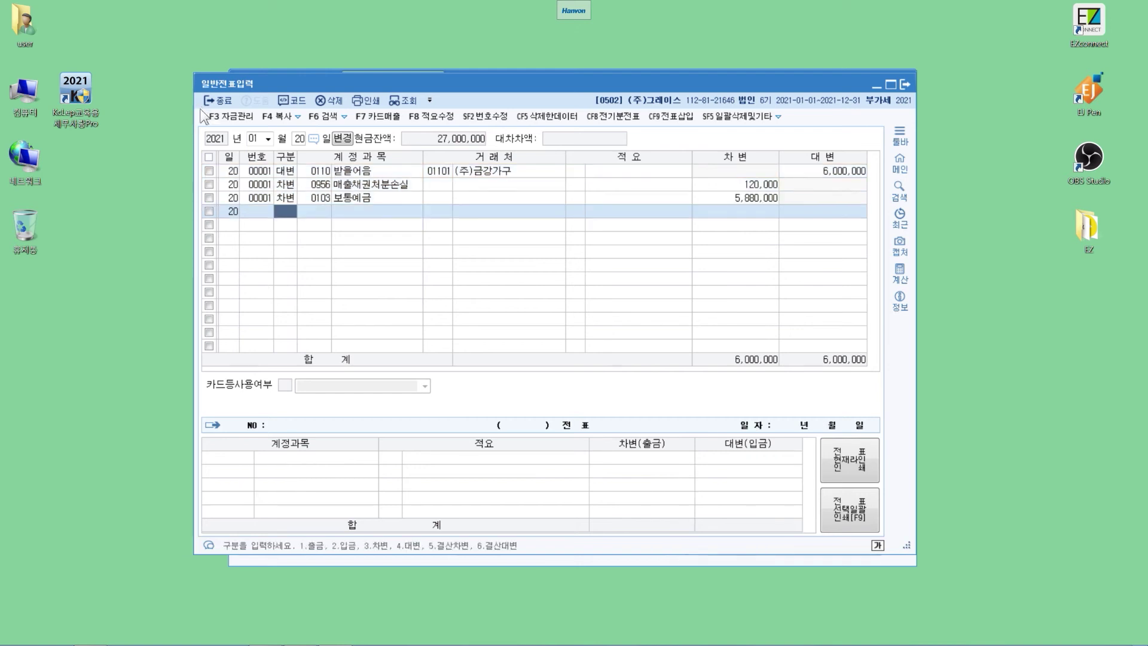
click(299, 141)
text(27)
key(Return)
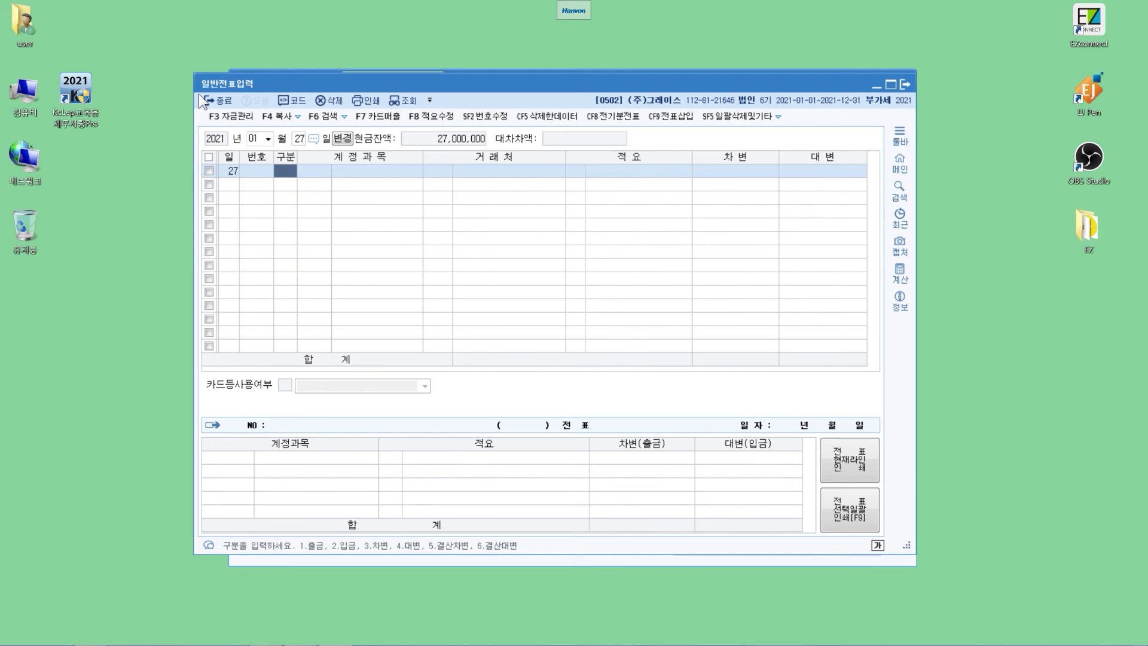
Add a credit (대변) row for 0110 받을어음 with counterparty 01101 (주)금강가구, a blank description, and an amount of 5,000,000.
text(4)
key(Return)
text(받을어)
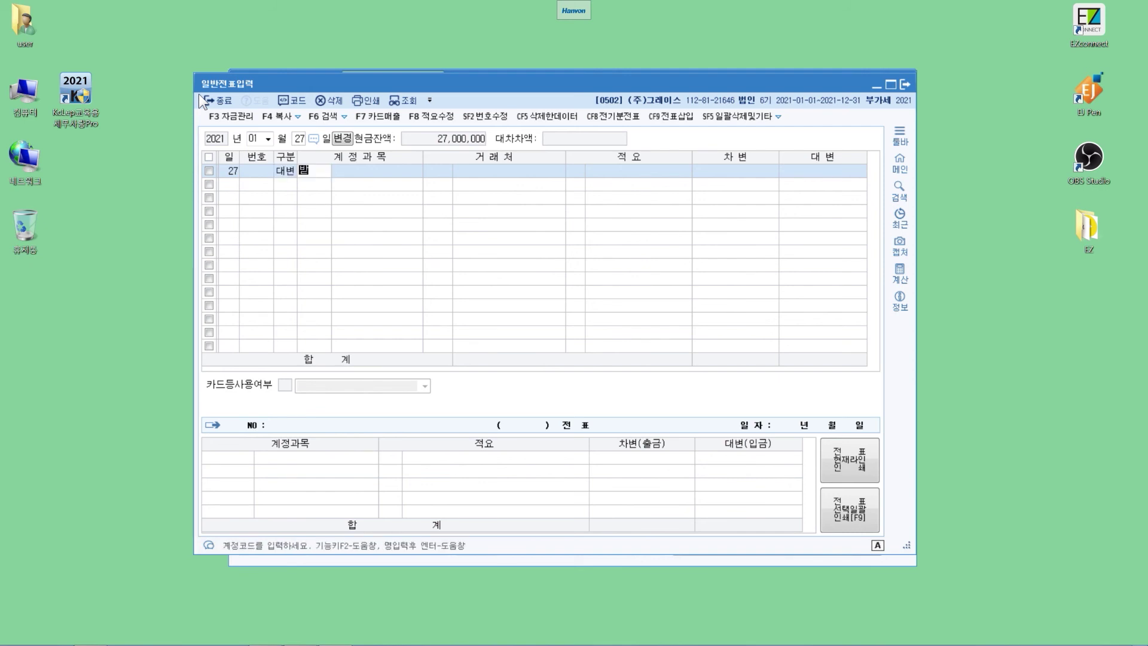
key(Return)
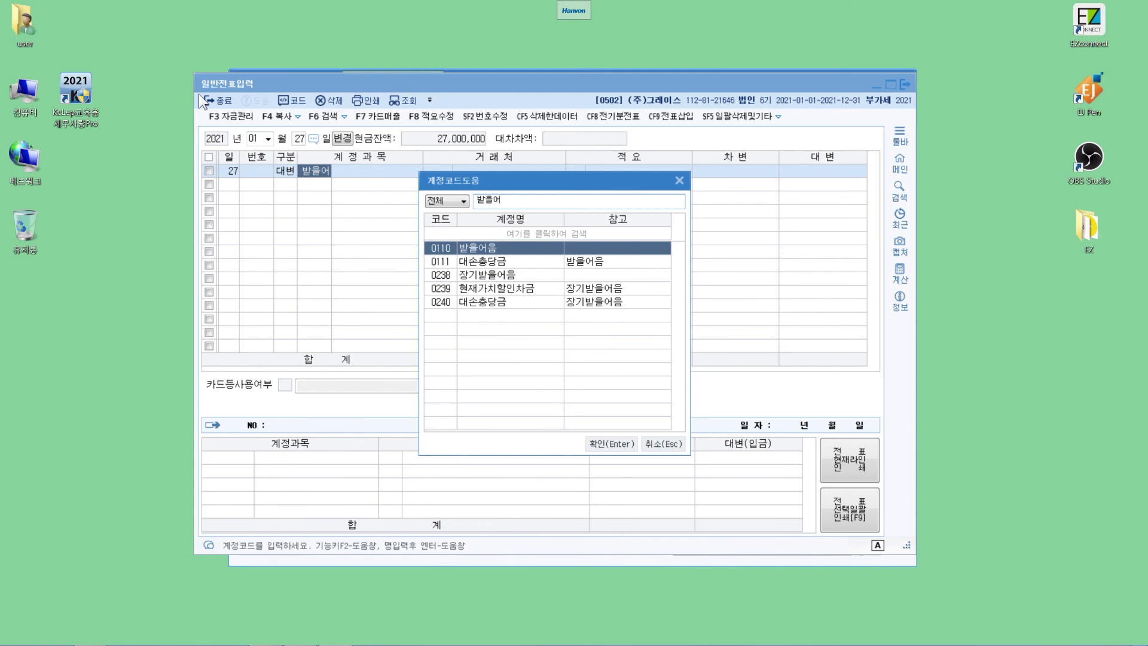
key(Return)
text(강가구)
key(Return)
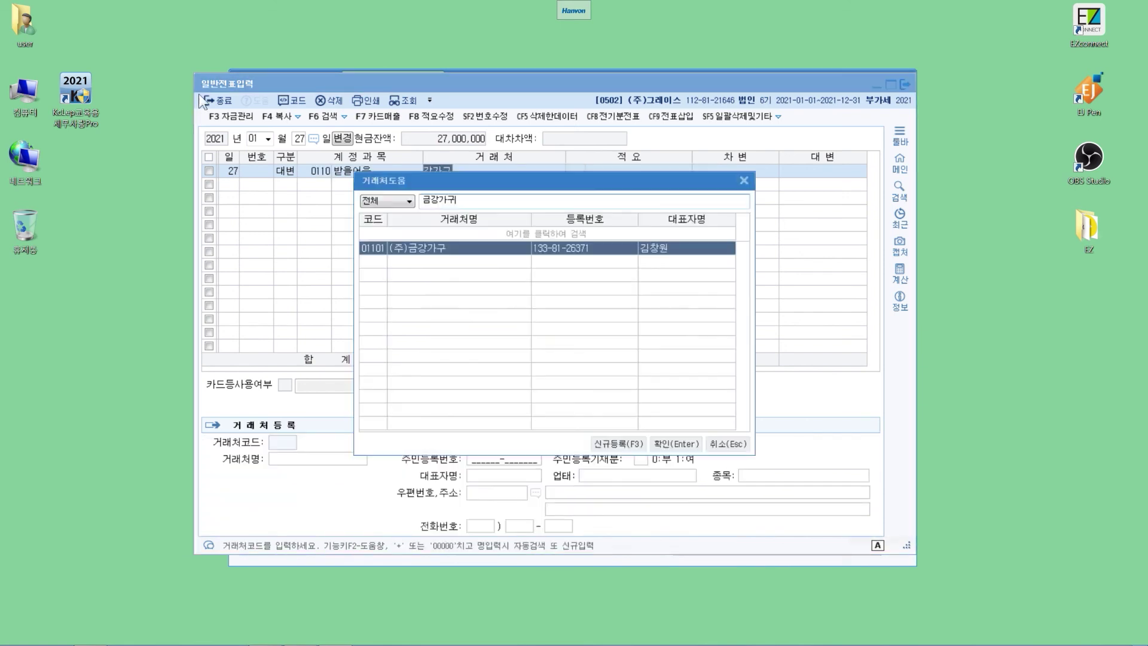
key(Return)
key(Return)
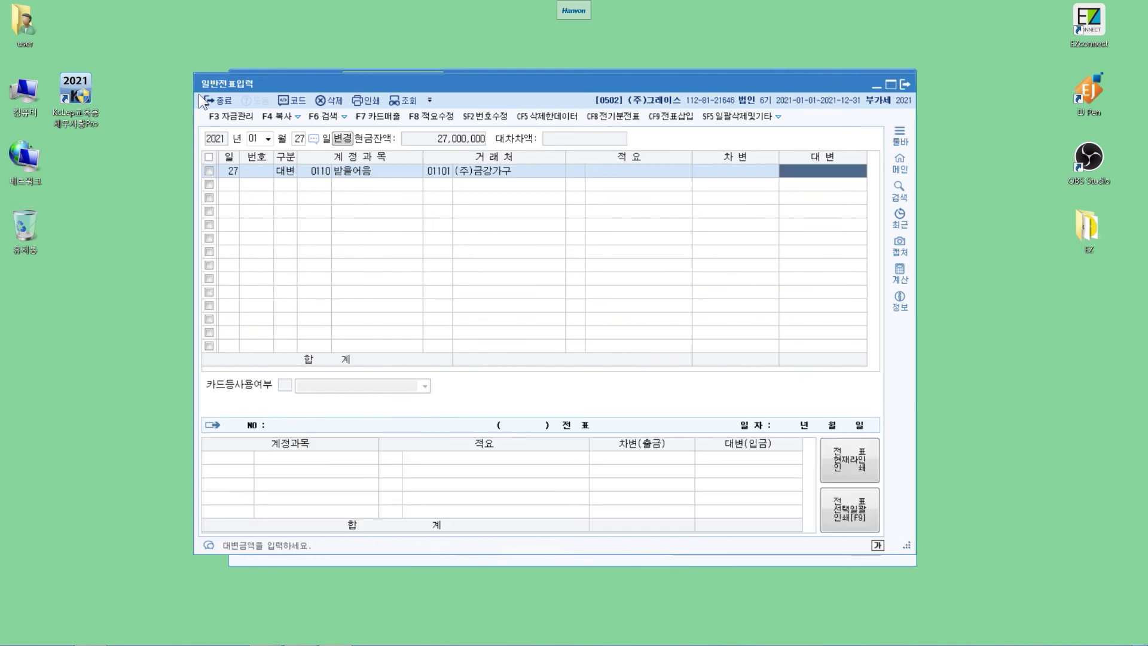
text(5000000)
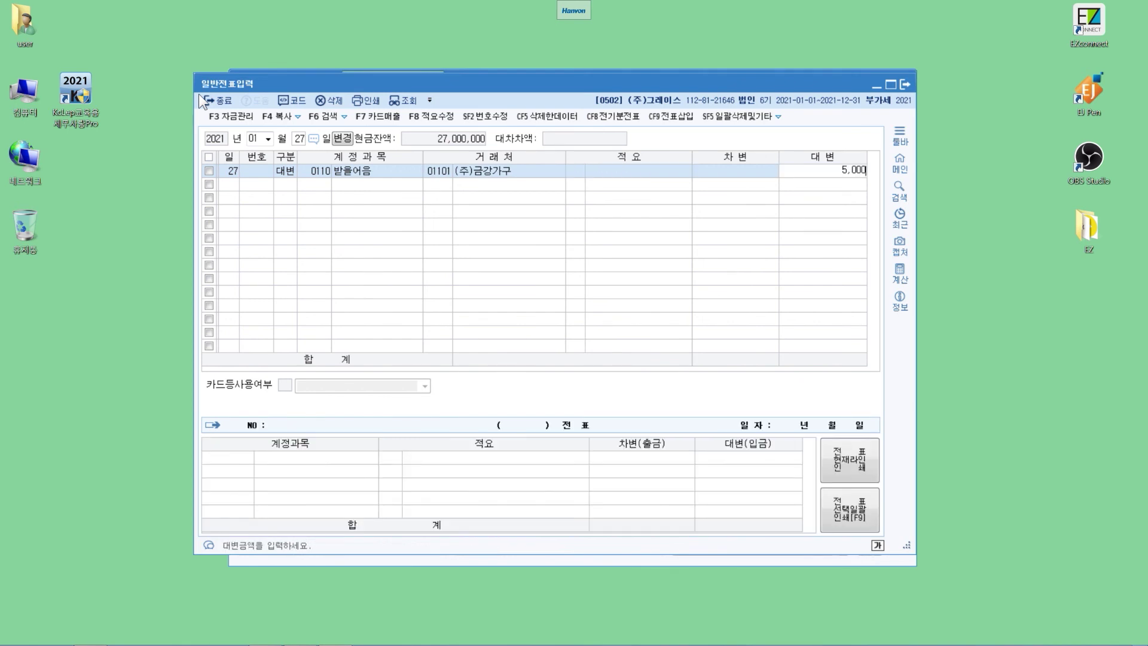
key(Return)
Add a debit (차변) row for 0246 부도어음과수표 with counterparty 01101 (주)금강가구, a blank description, and the balancing amount of 5,000,000.
text(3)
key(Return)
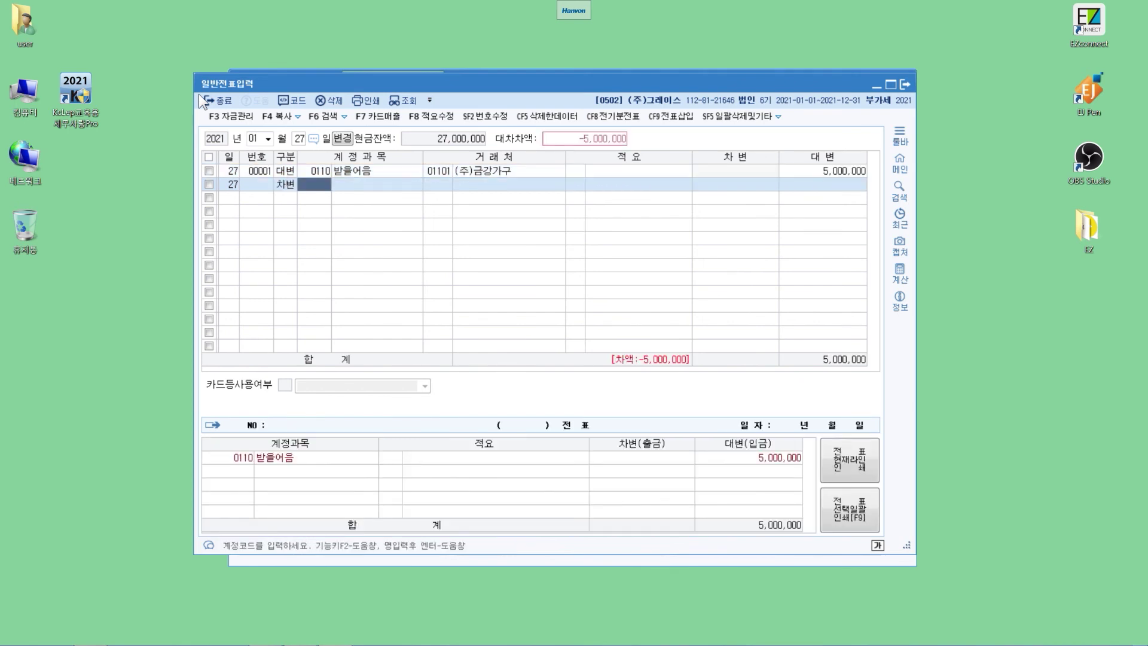
text(부도)
key(Return)
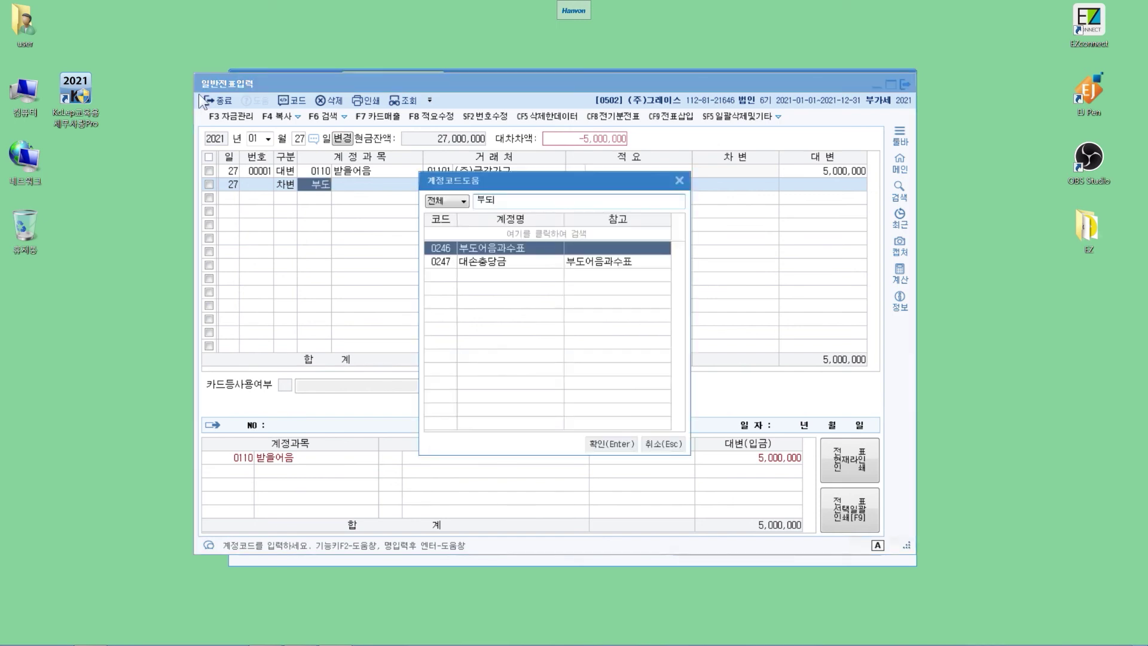
key(Return)
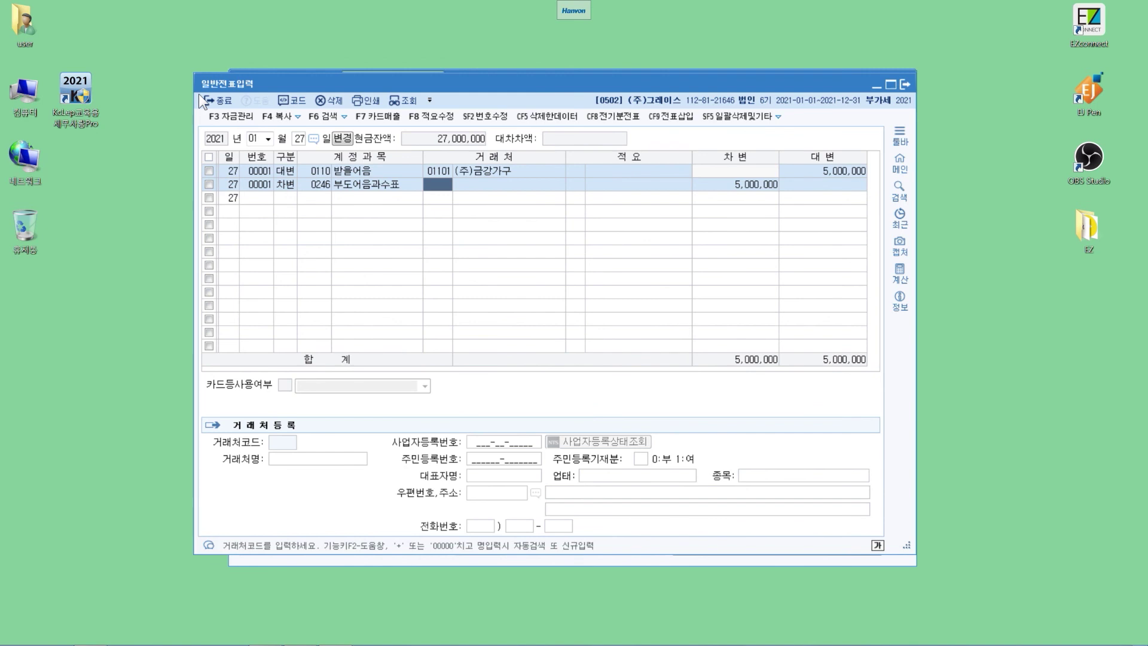
text(1101)
key(Return)
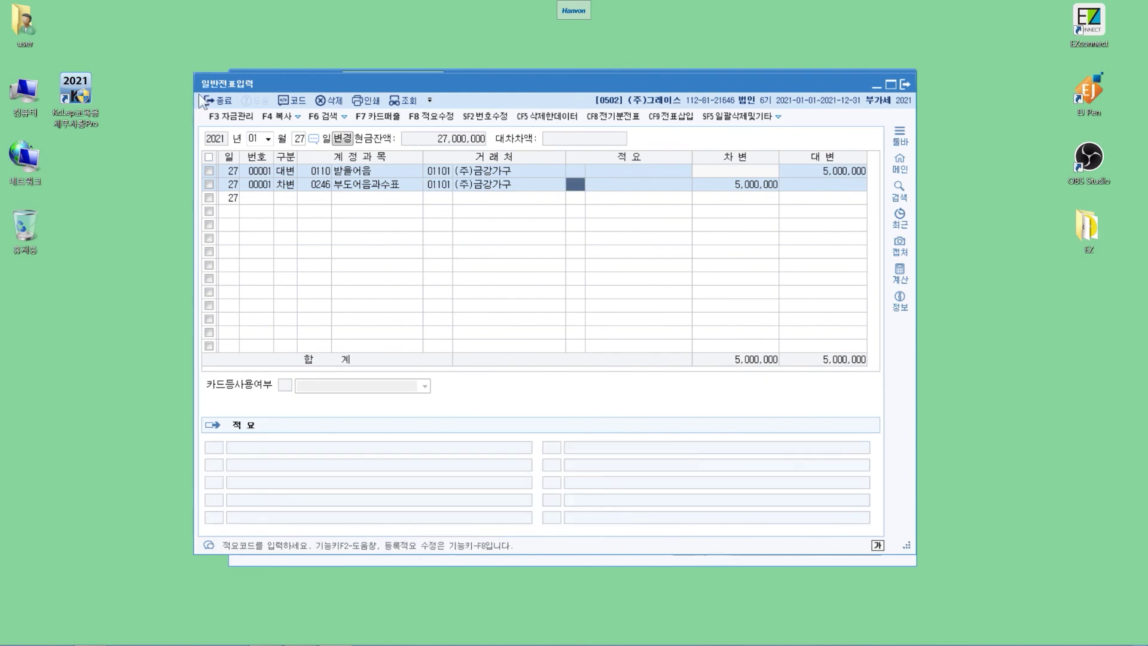
key(Return)
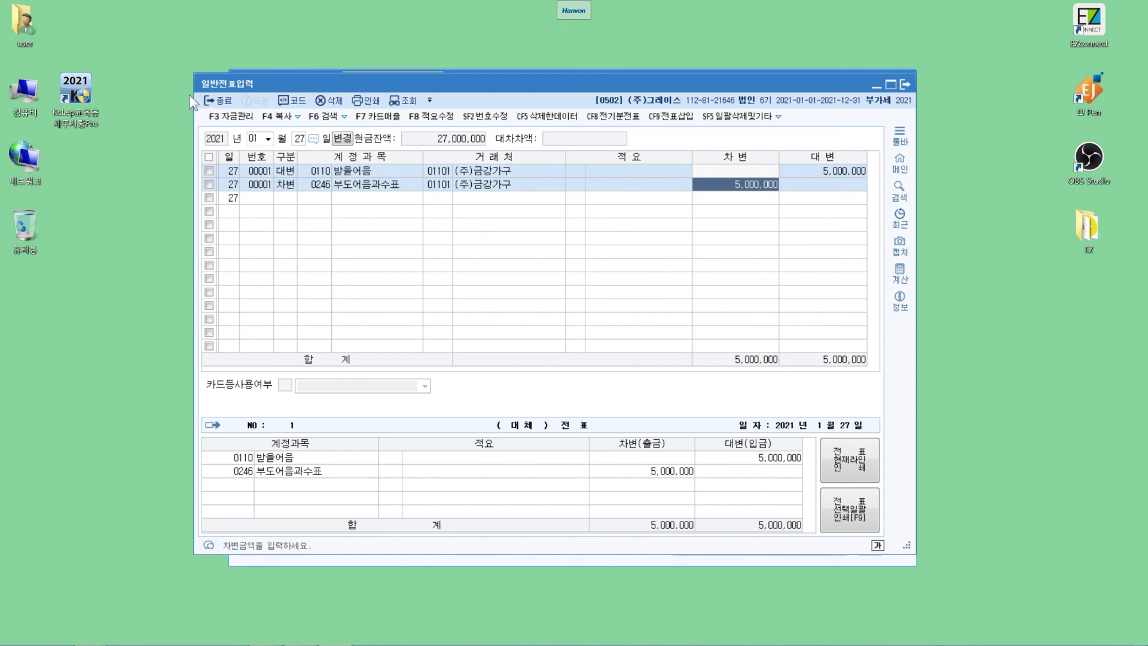
Clear the day from the entry date to list all January 2021 vouchers, and make the voucher window taller.
key(Escape)
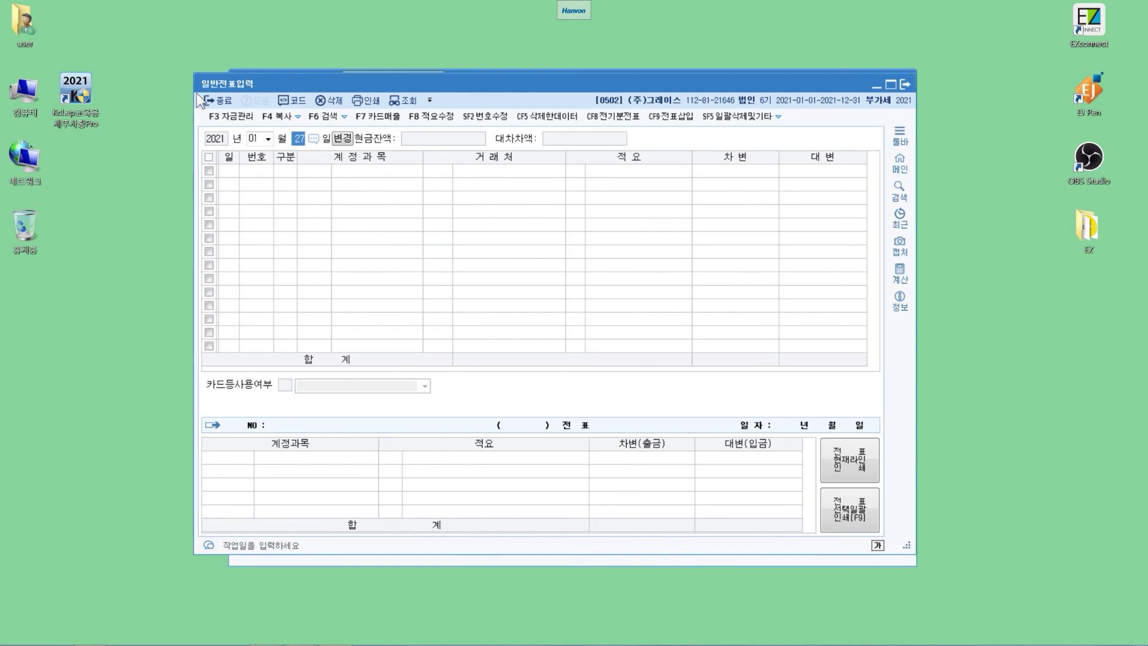
key(BackSpace)
key(Return)
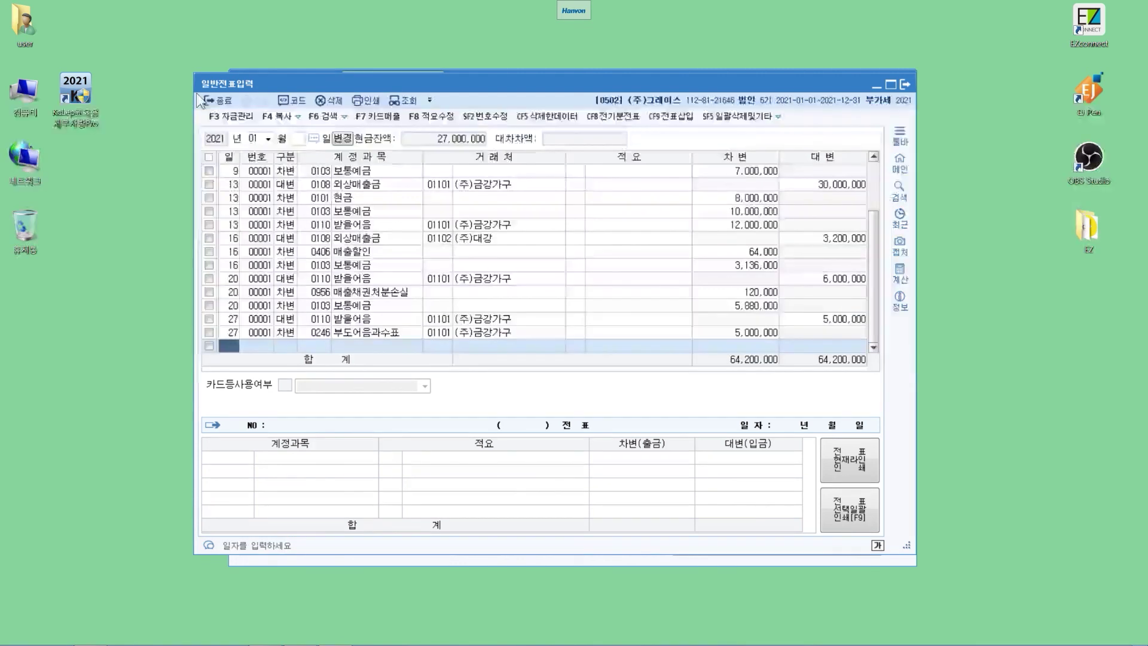
drag(334, 70, 344, 17)
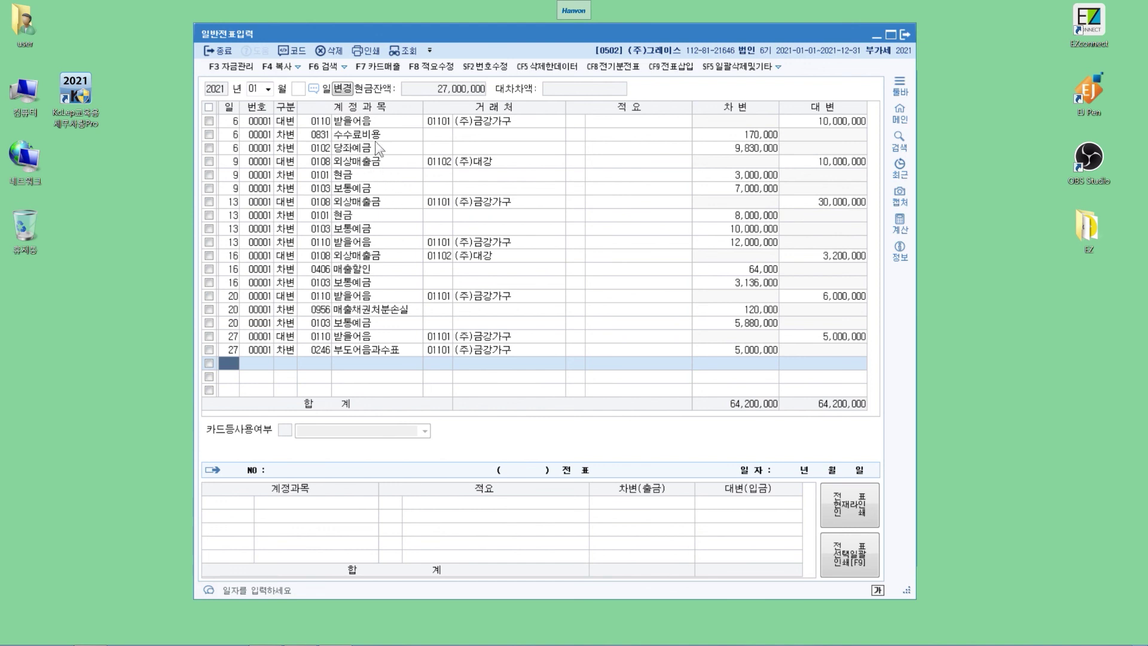
Review the counterparty (거래처) entries of the January vouchers row by row, from January 6 through January 27.
click(504, 125)
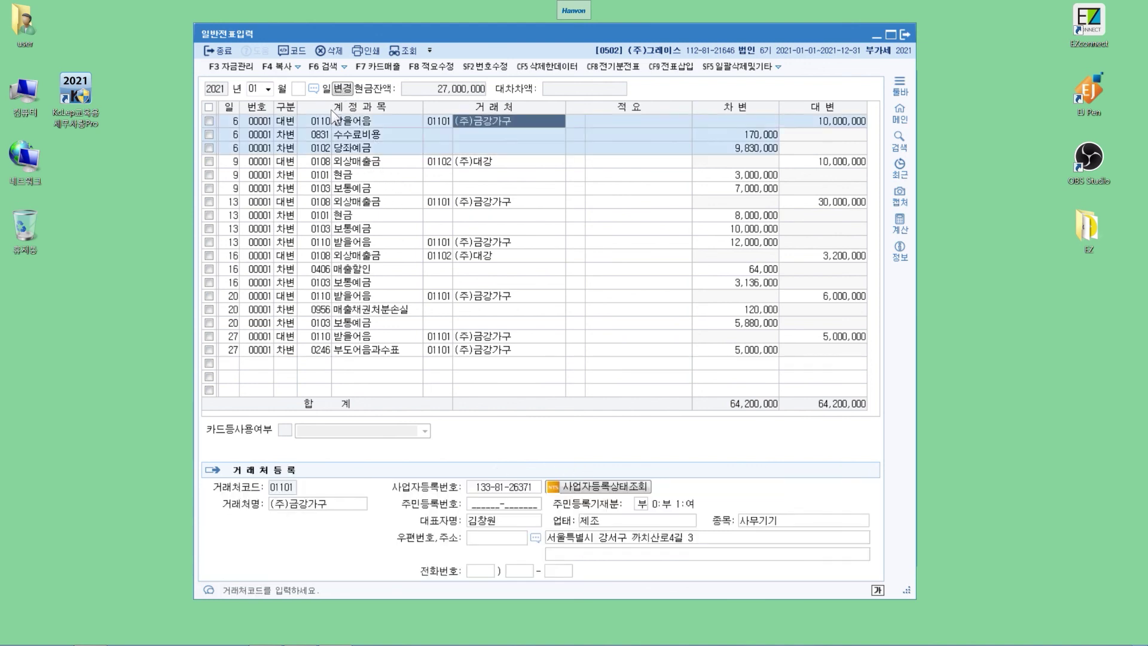
key(Down)
key(Down)
key(Down)
key(Down)
key(Down)
key(Down)
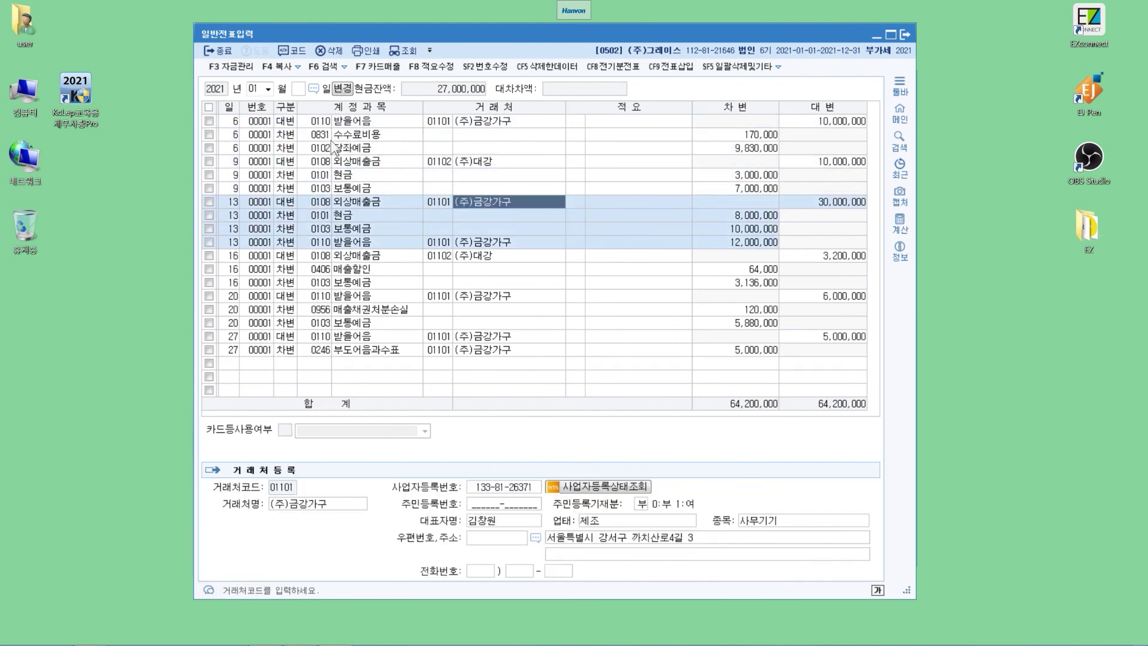
key(Down)
key(Down)
key(Down)
key(Down)
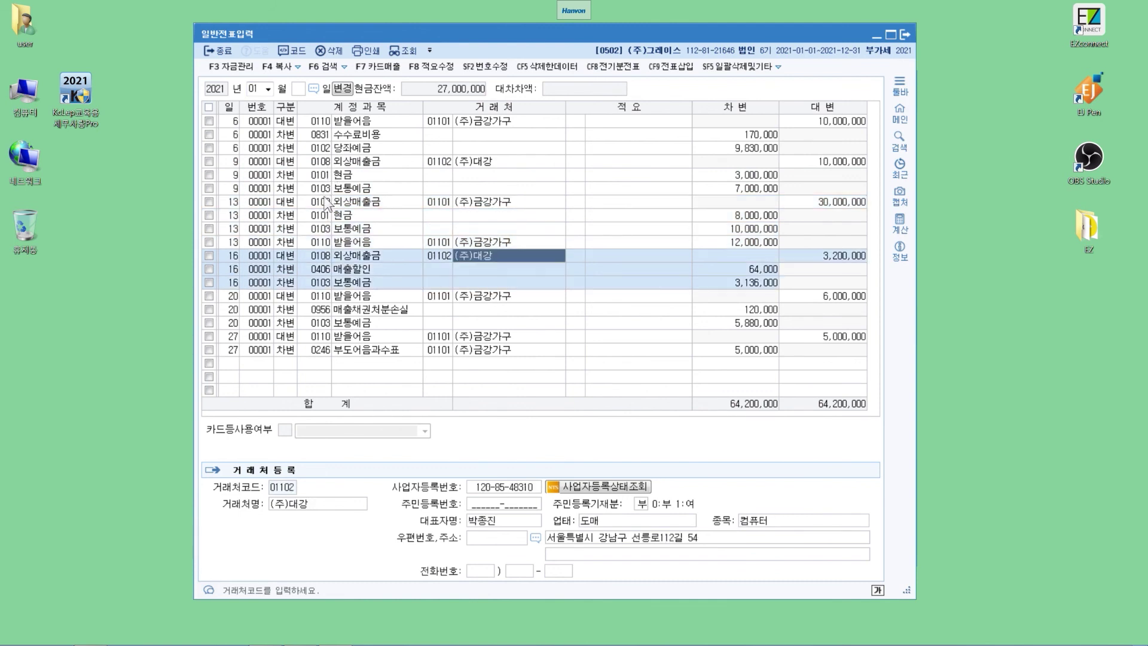
key(Down)
key(Down)
key(Down)
key(Down)
key(Down)
key(Down)
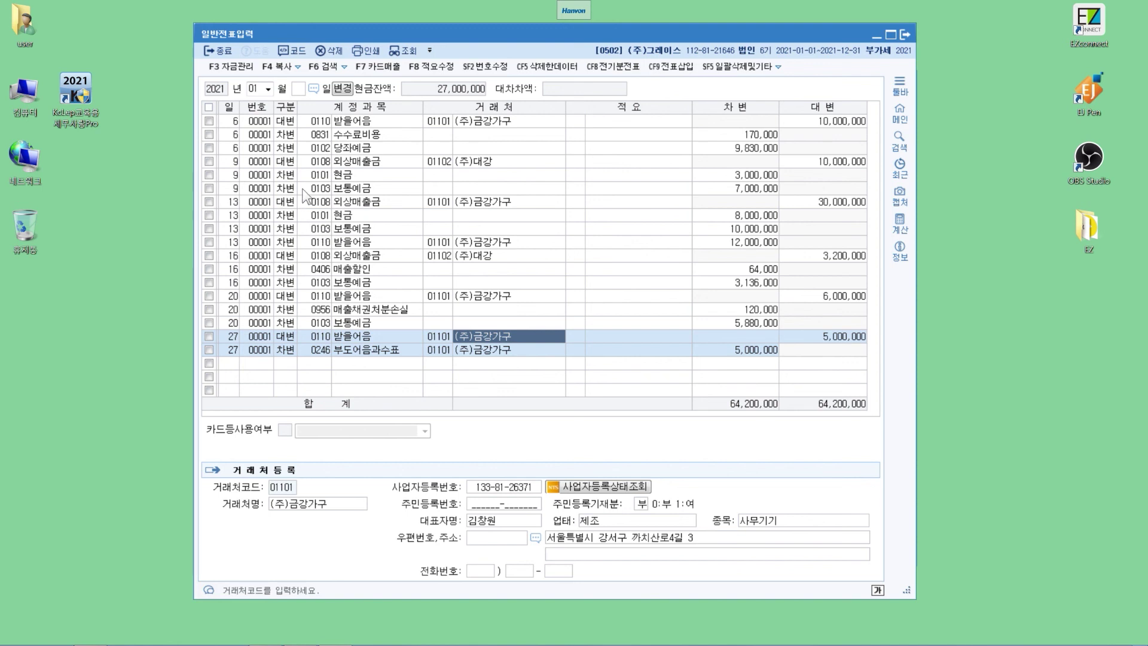
Check the January 13 받을어음 counterparty, and review the account codes and slip details of the vouchers from January 6 through January 16.
click(478, 243)
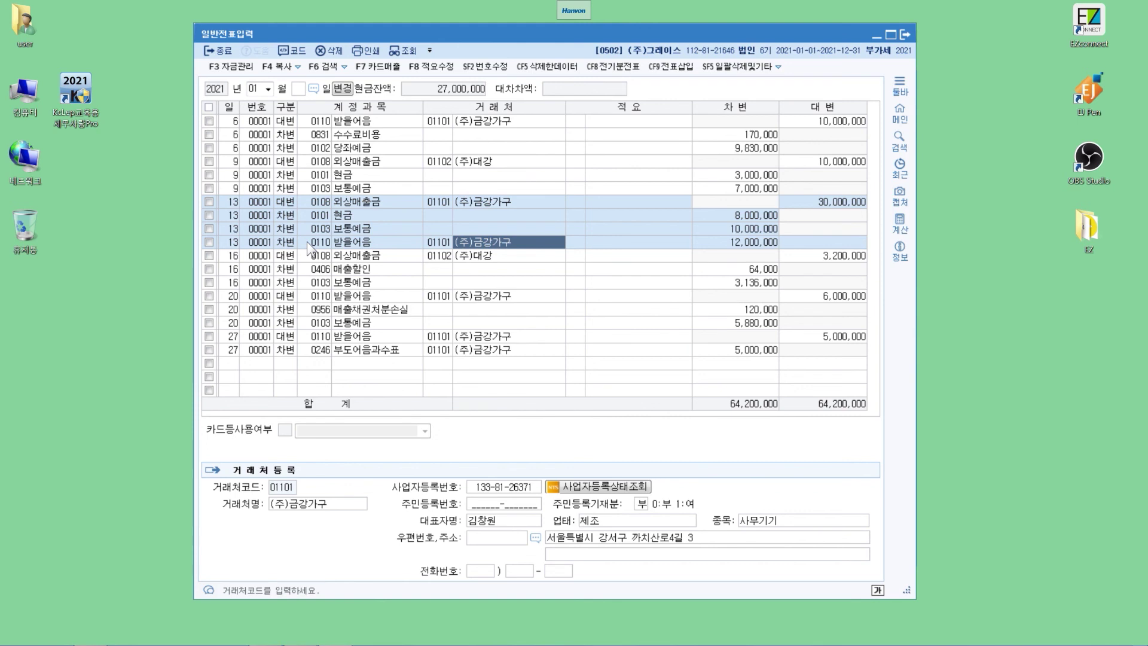
click(213, 85)
key(Down)
key(Down)
key(Down)
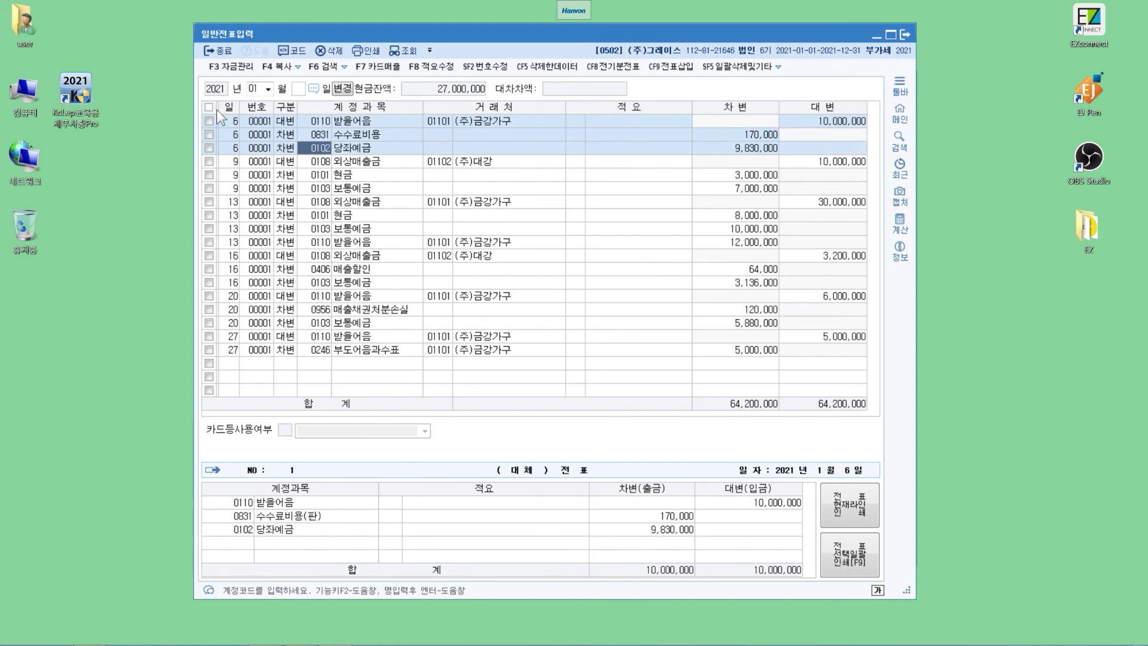
key(Down)
key(Down)
key(Down)
key(Down)
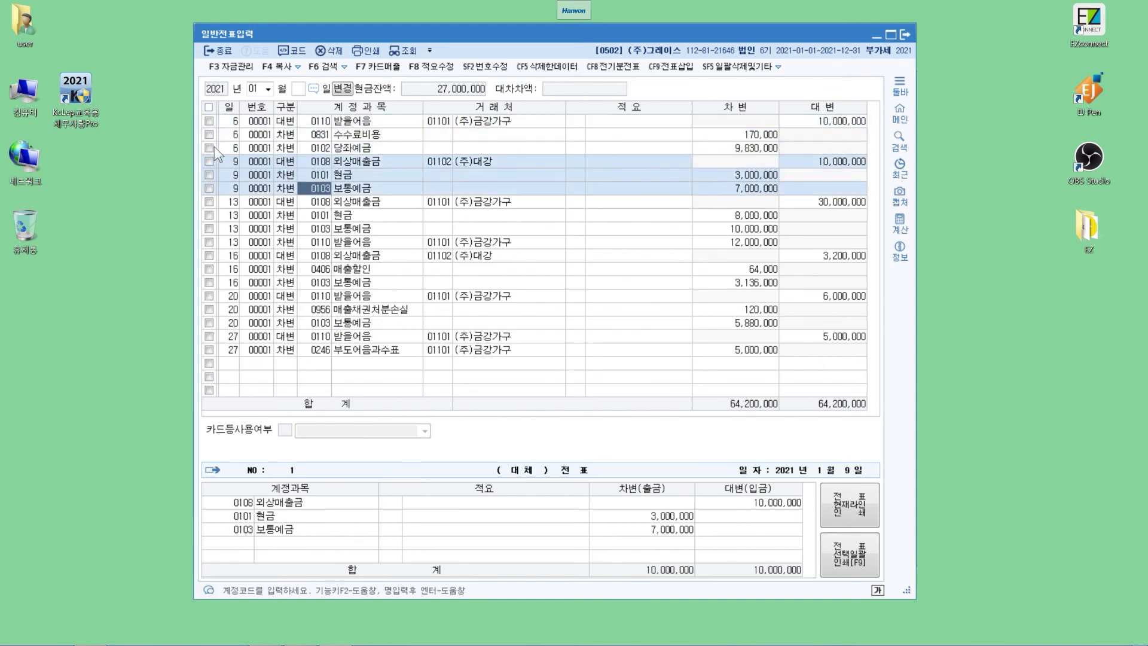
key(Down)
key(Down)
key(Down)
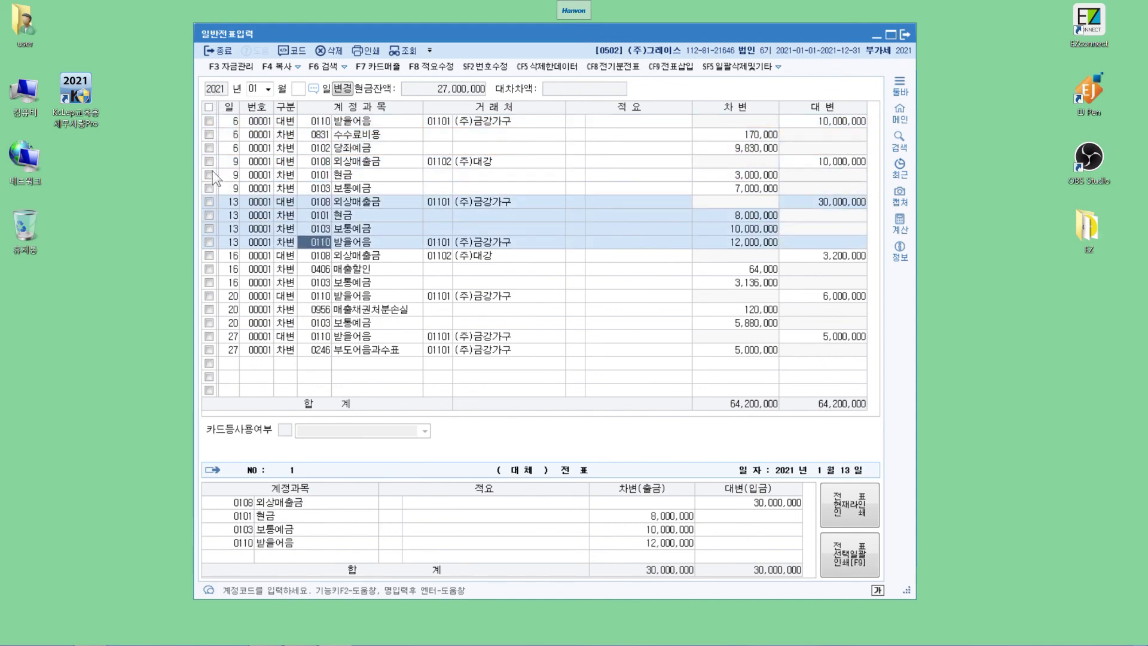
key(Down)
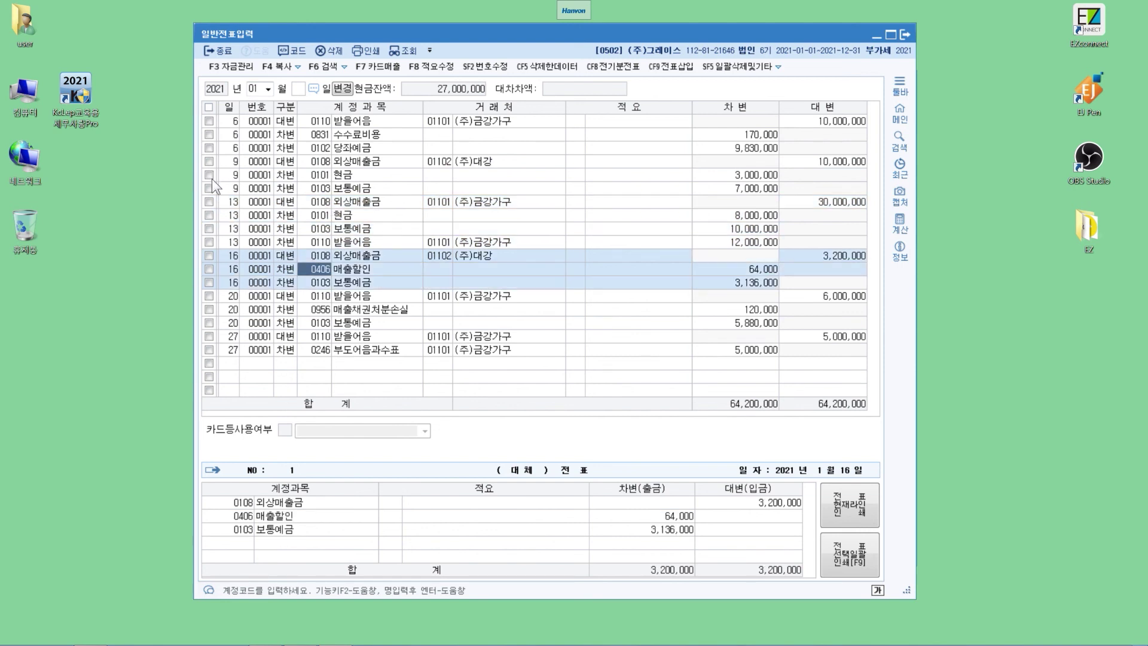